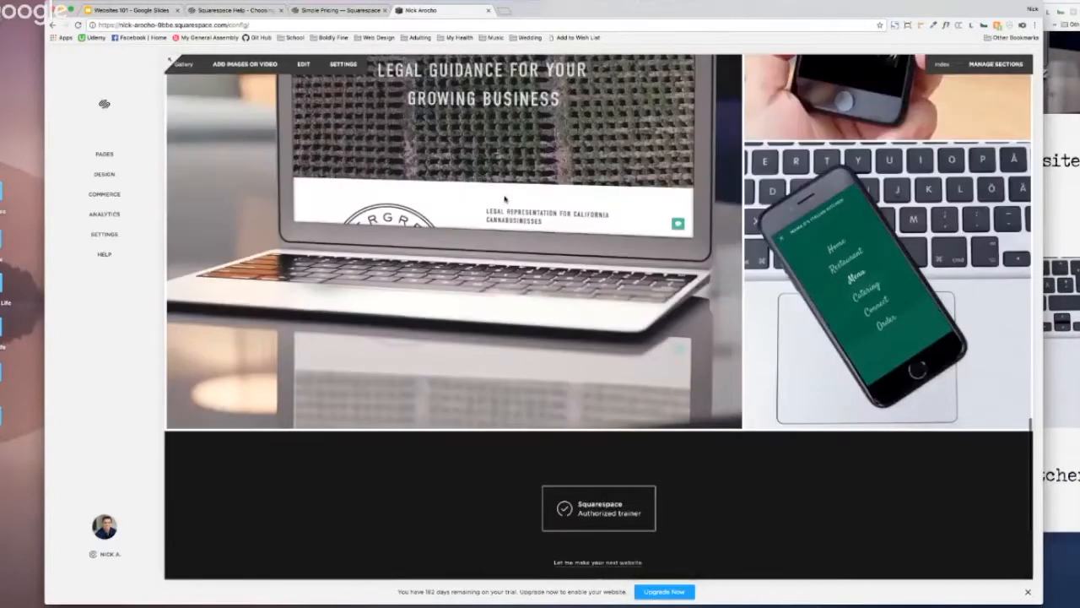
scroll(504, 198, up, 10)
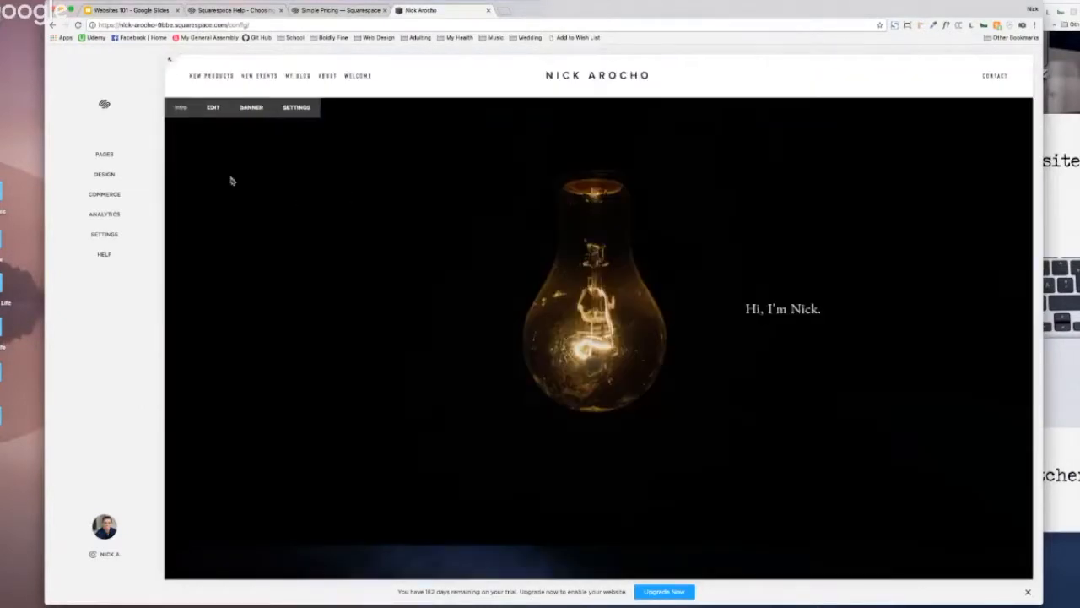
- Open the site's Logo & Title design settings and review the title, logo, favicon and social sharing logo options
click(141, 179)
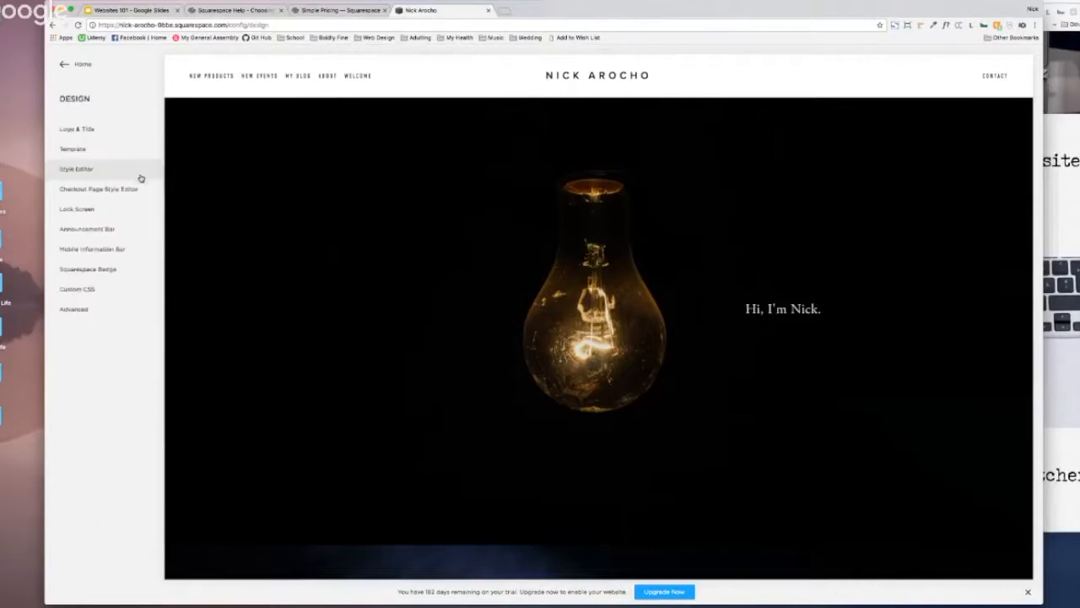
click(83, 65)
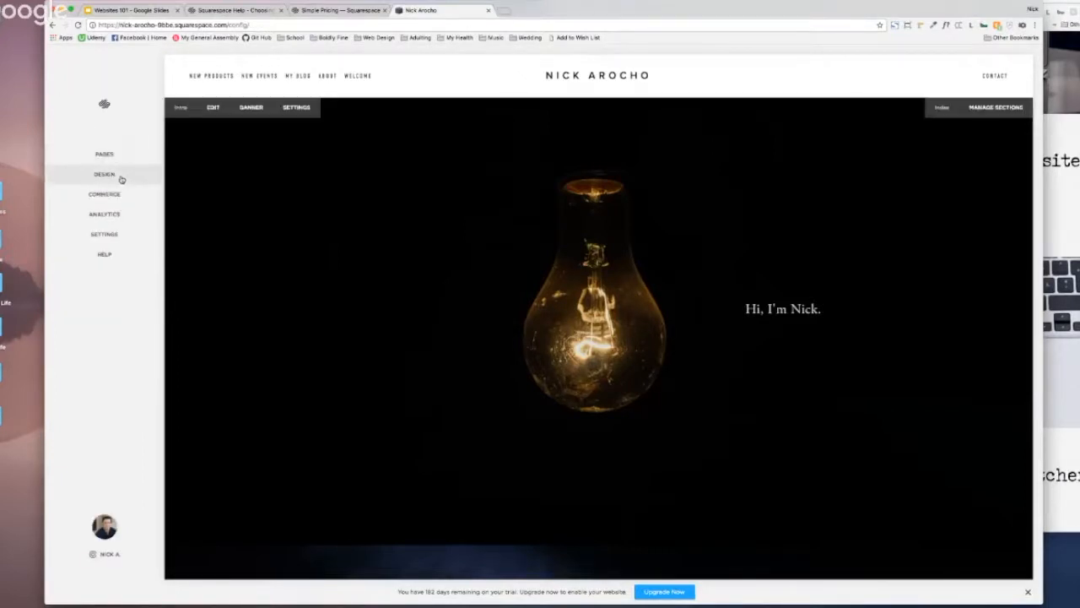
click(121, 177)
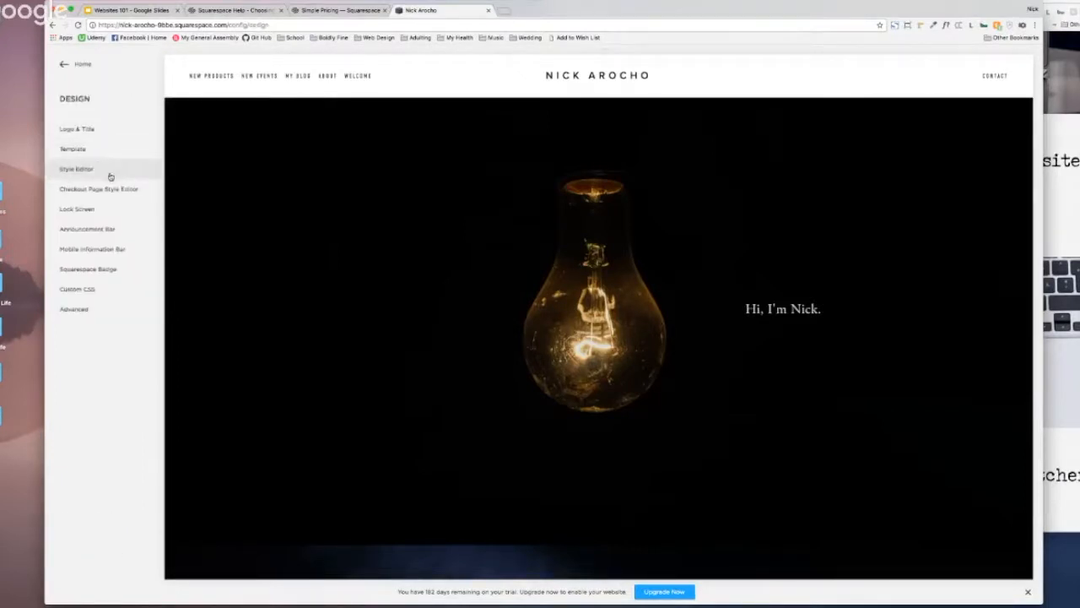
click(92, 138)
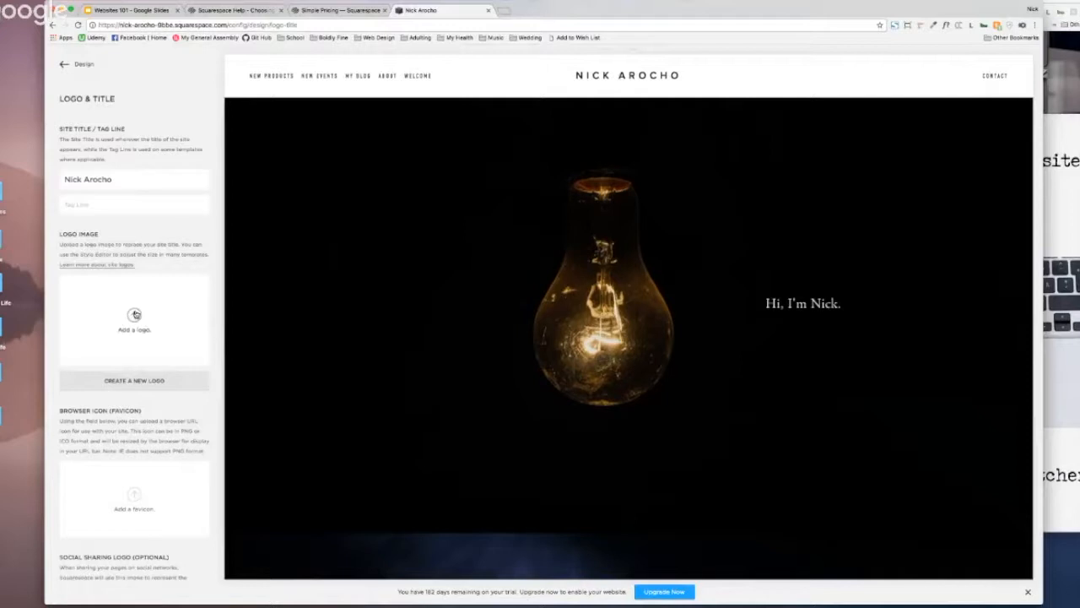
scroll(135, 321, down, 3)
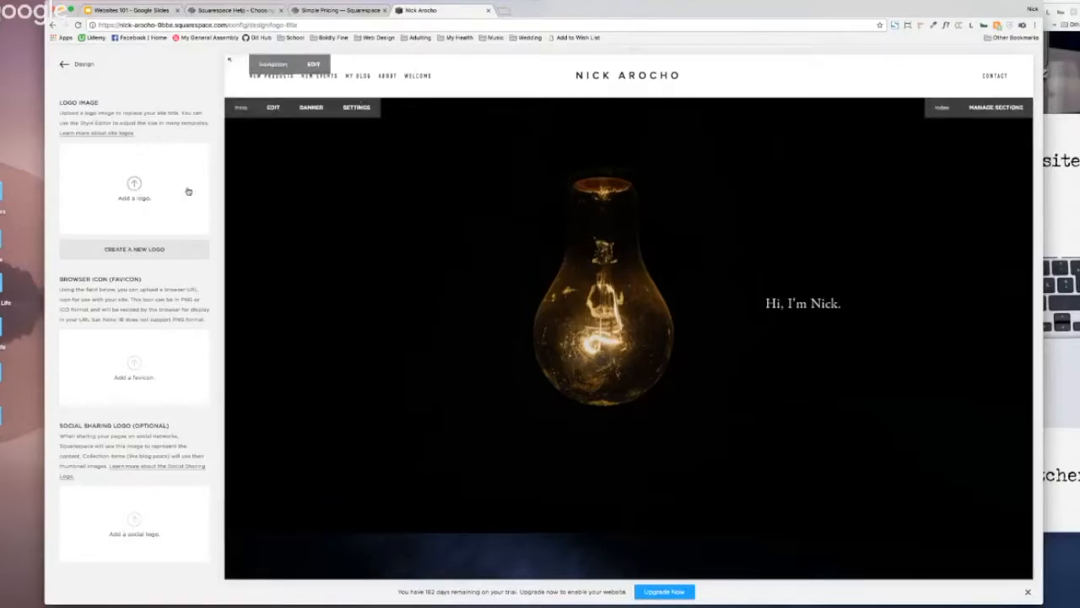
scroll(421, 139, down, 1)
scroll(421, 141, up, 1)
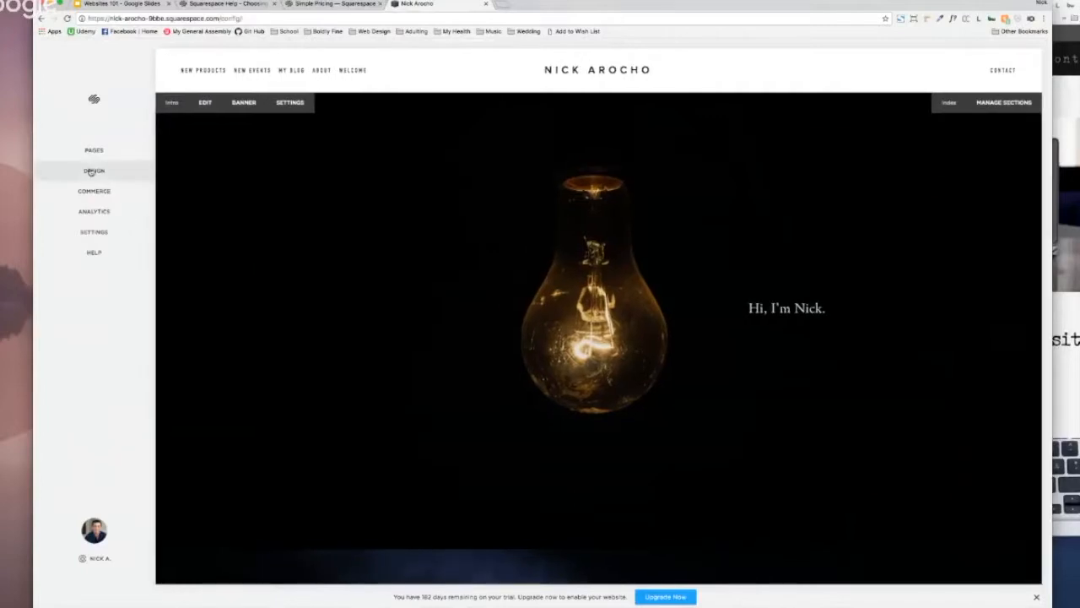
- Check the installed template in the site's design settings and return to the main menu
click(93, 171)
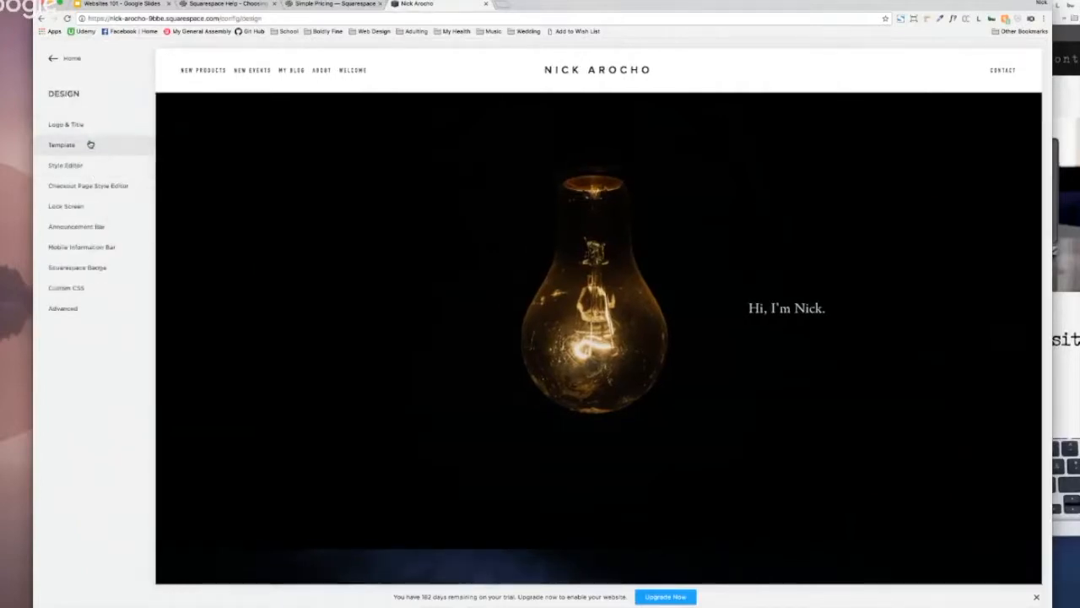
click(86, 146)
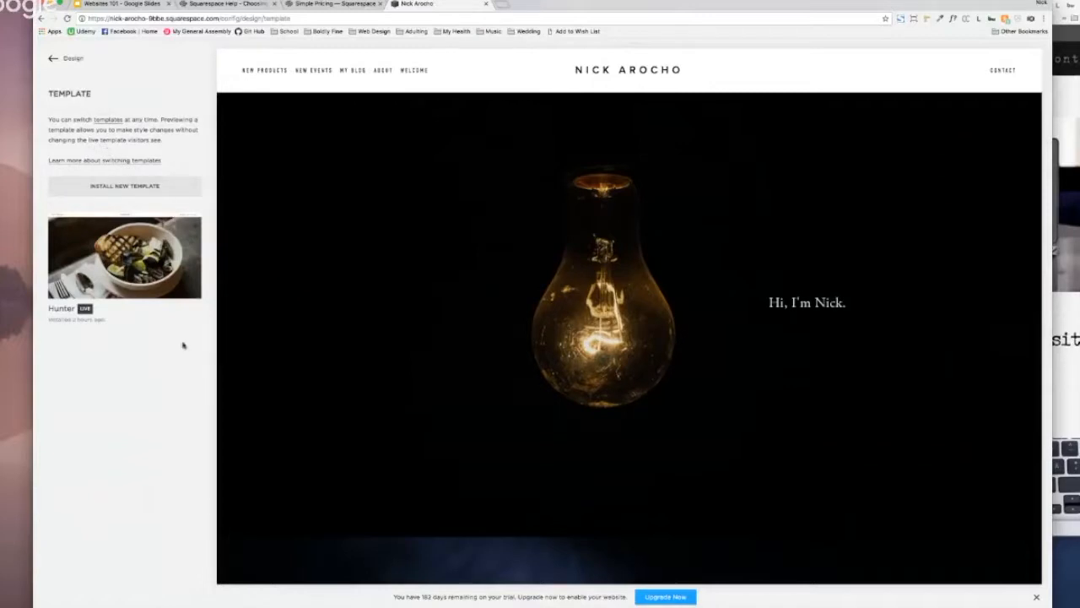
click(52, 59)
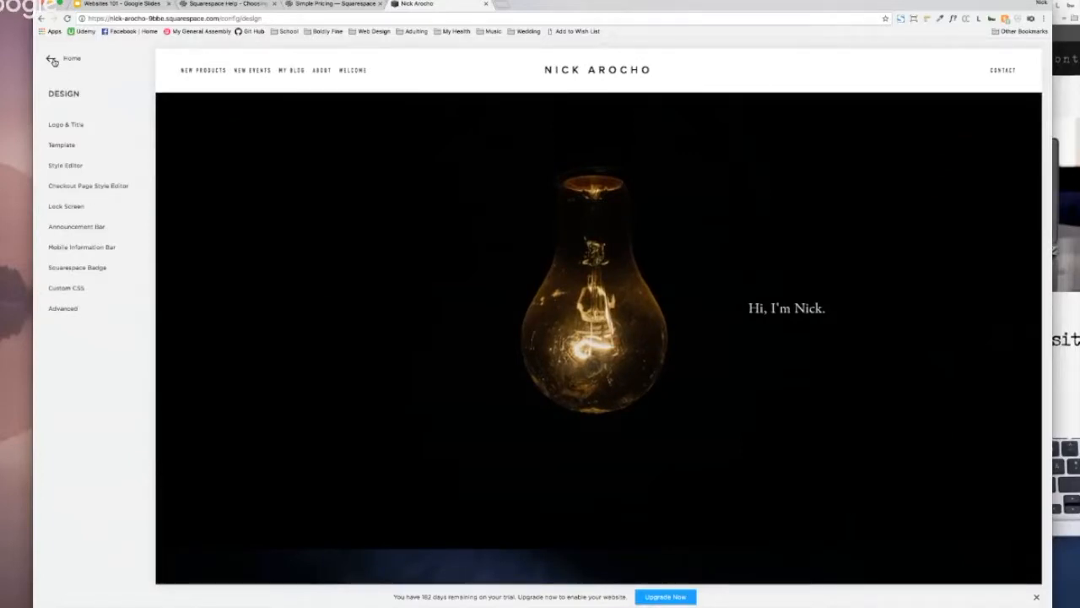
click(51, 60)
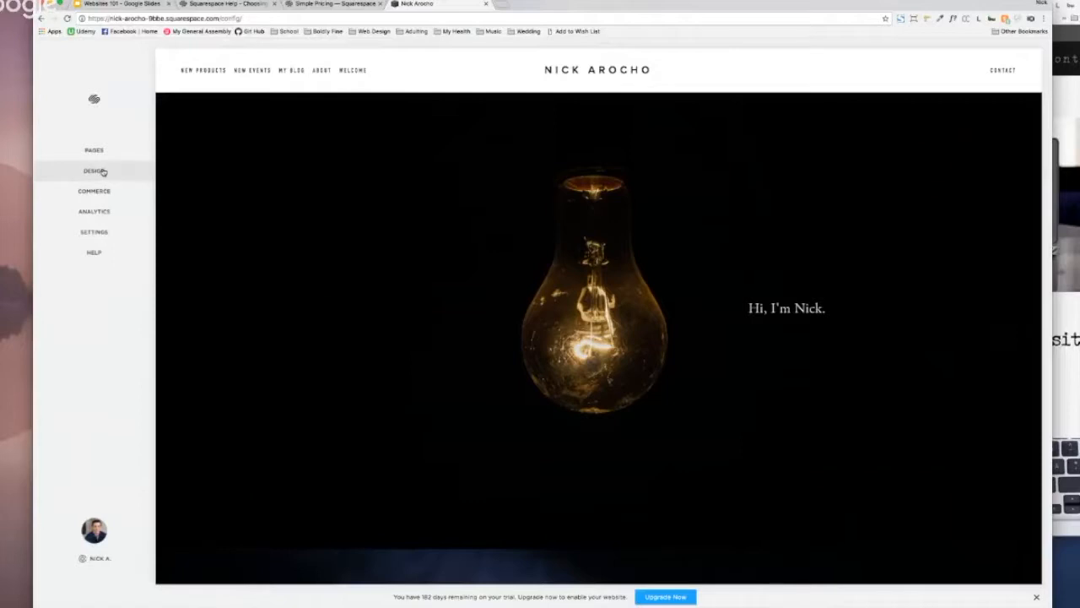
- Install the Moksha template from the template catalogue through the site's design settings
click(102, 171)
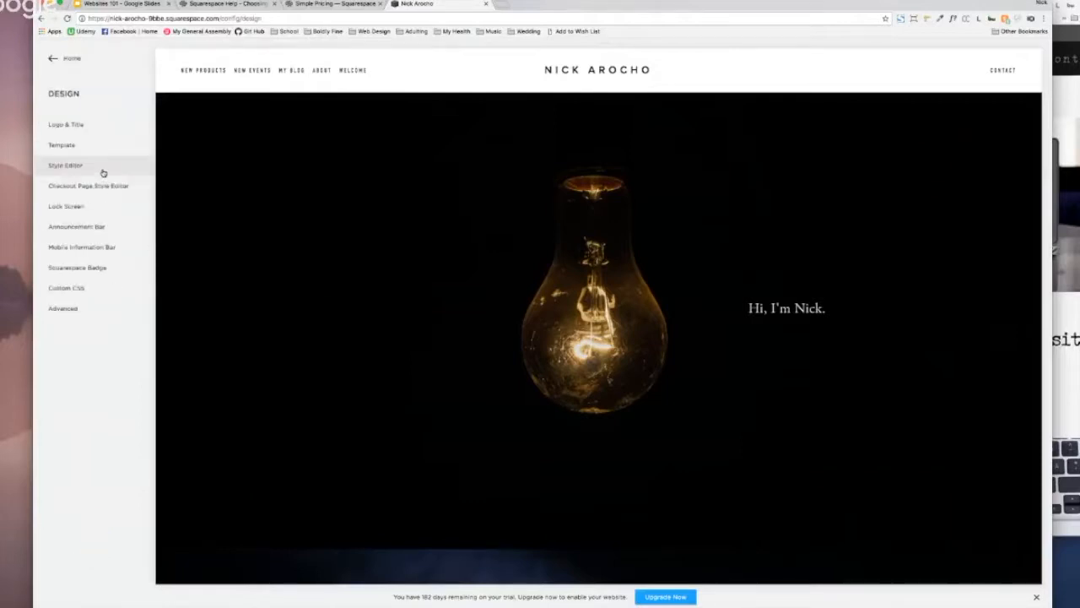
click(74, 147)
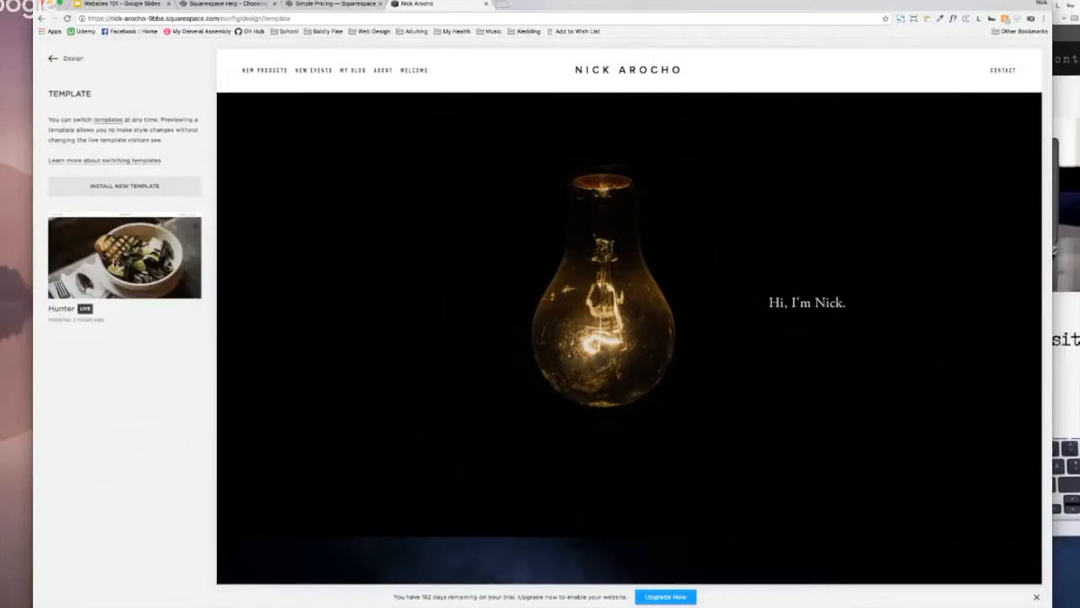
click(125, 186)
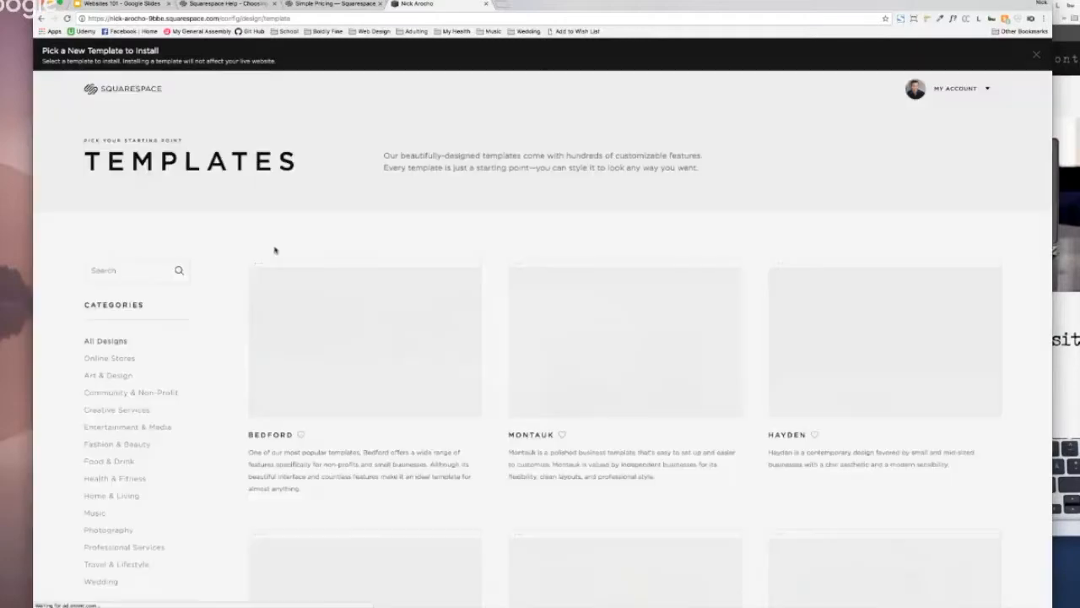
scroll(386, 218, down, 3)
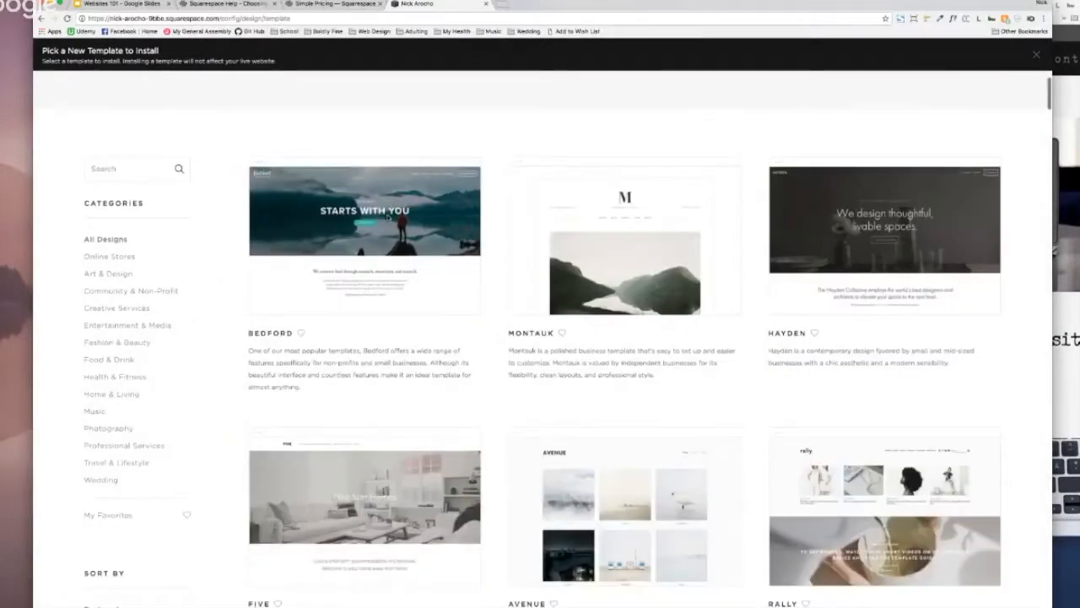
scroll(387, 218, down, 2)
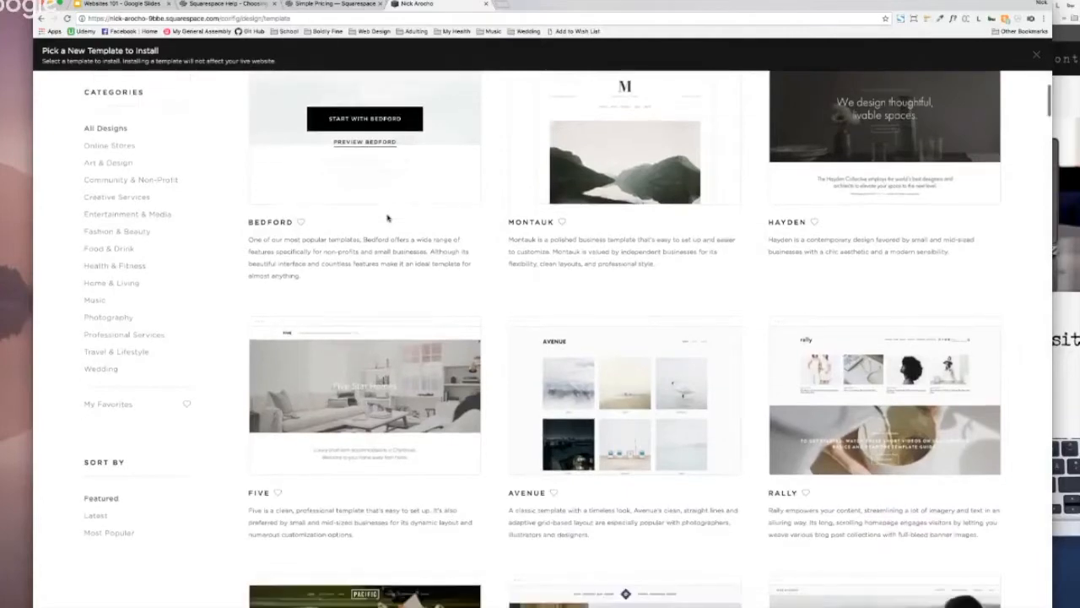
scroll(387, 219, down, 8)
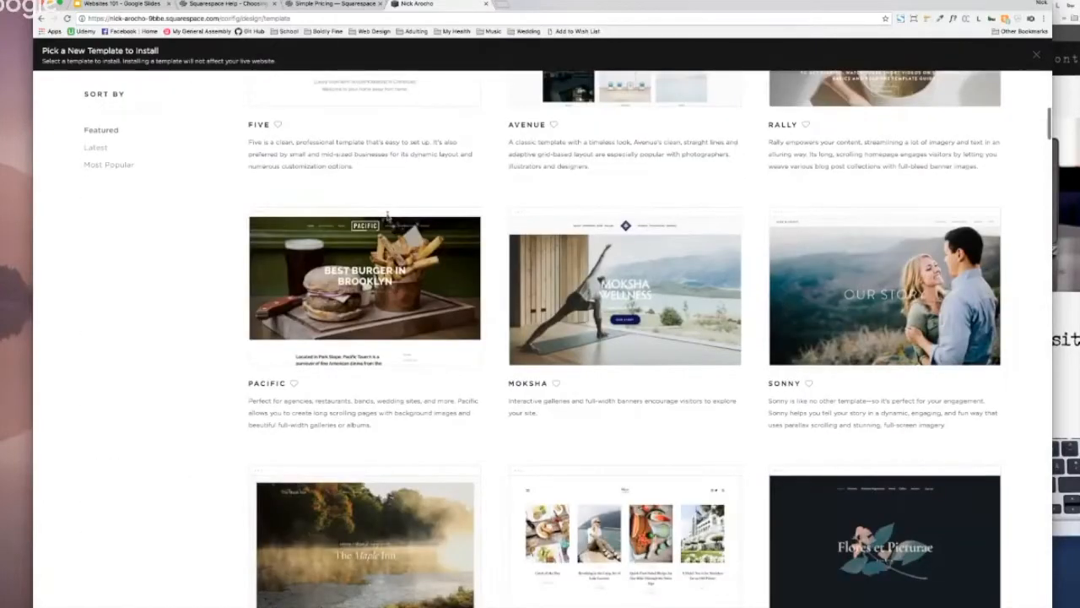
mouse_move(639, 312)
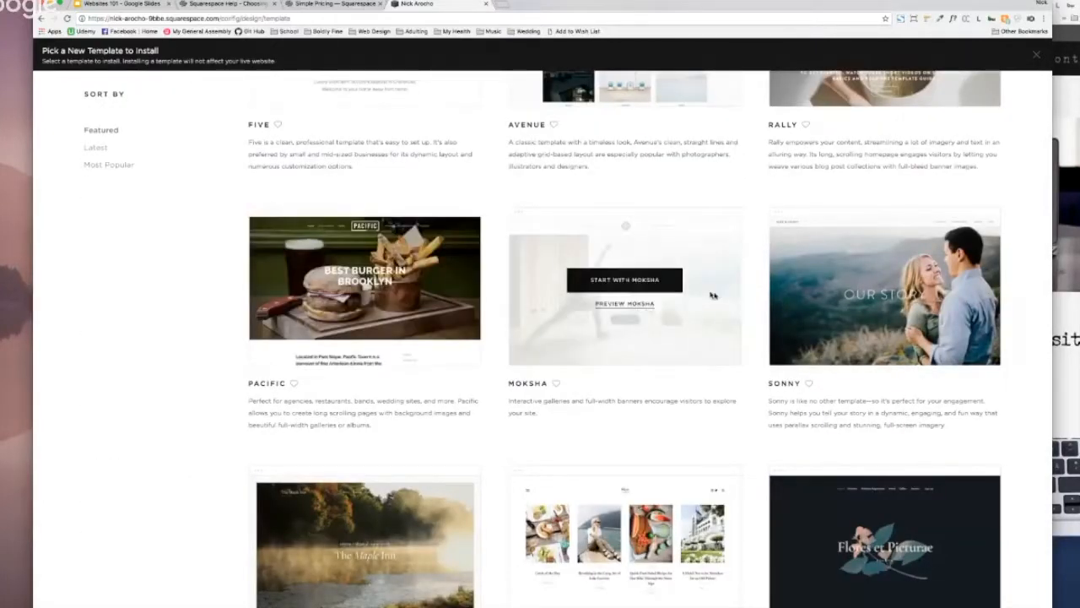
click(627, 281)
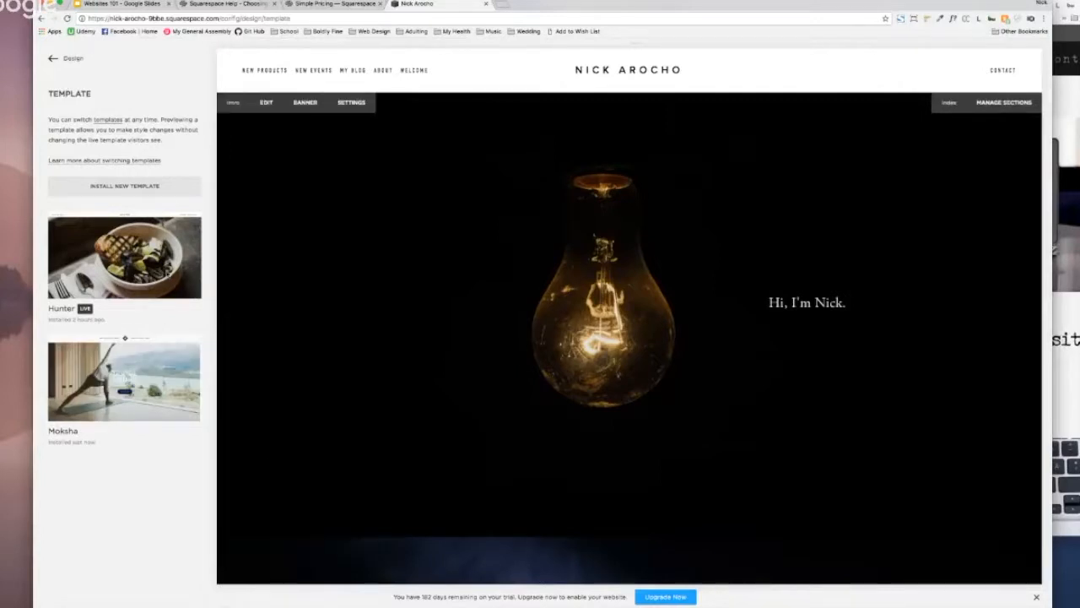
- Preview the installed Moksha template on the site and look through the sections of its demo home page
mouse_move(144, 386)
click(125, 377)
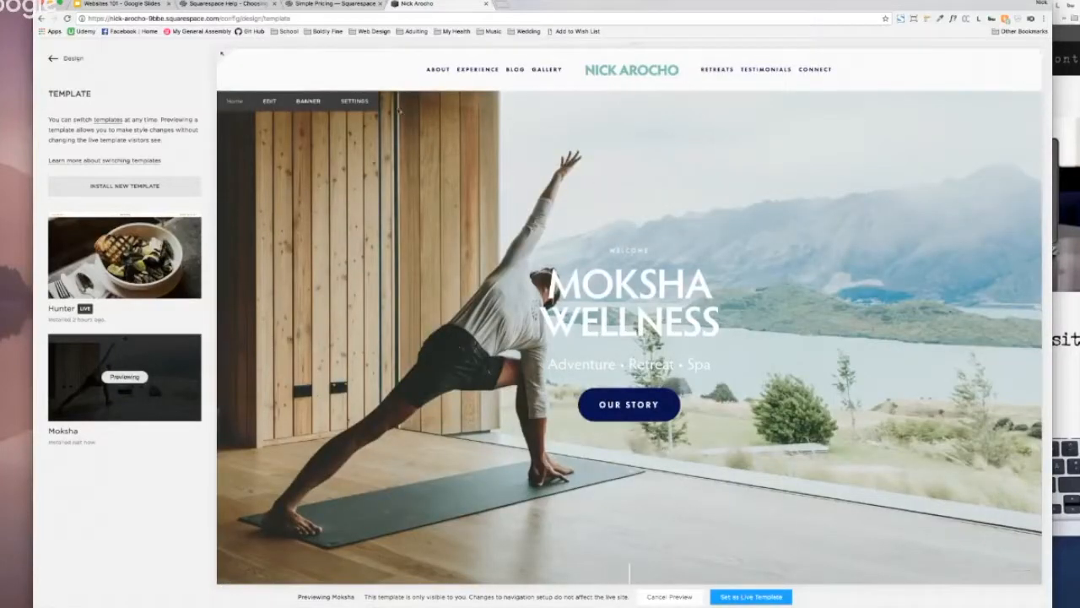
scroll(564, 162, down, 4)
scroll(564, 162, down, 15)
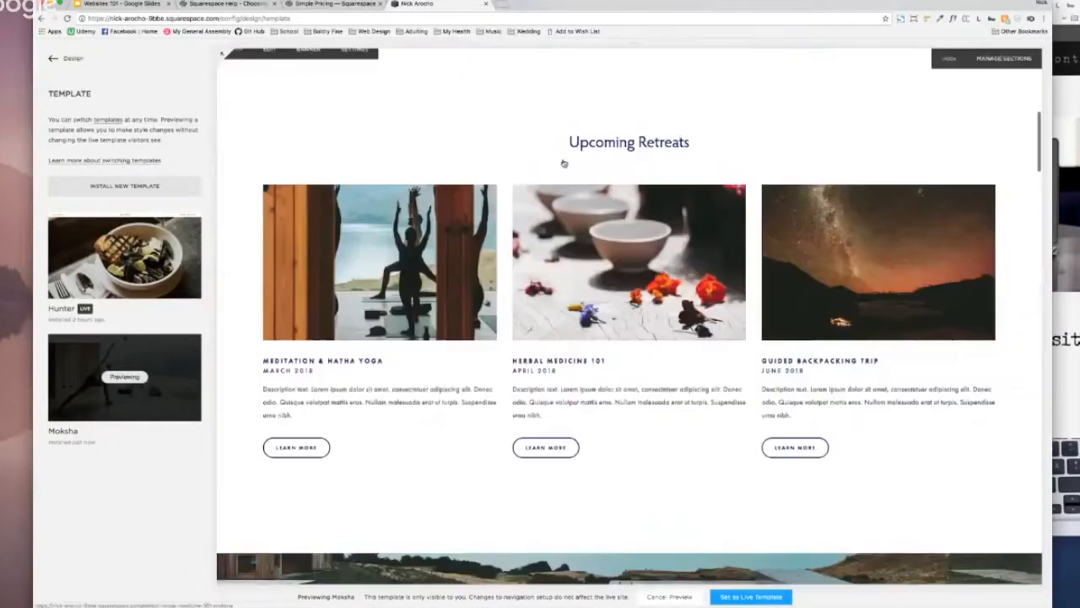
scroll(564, 162, down, 10)
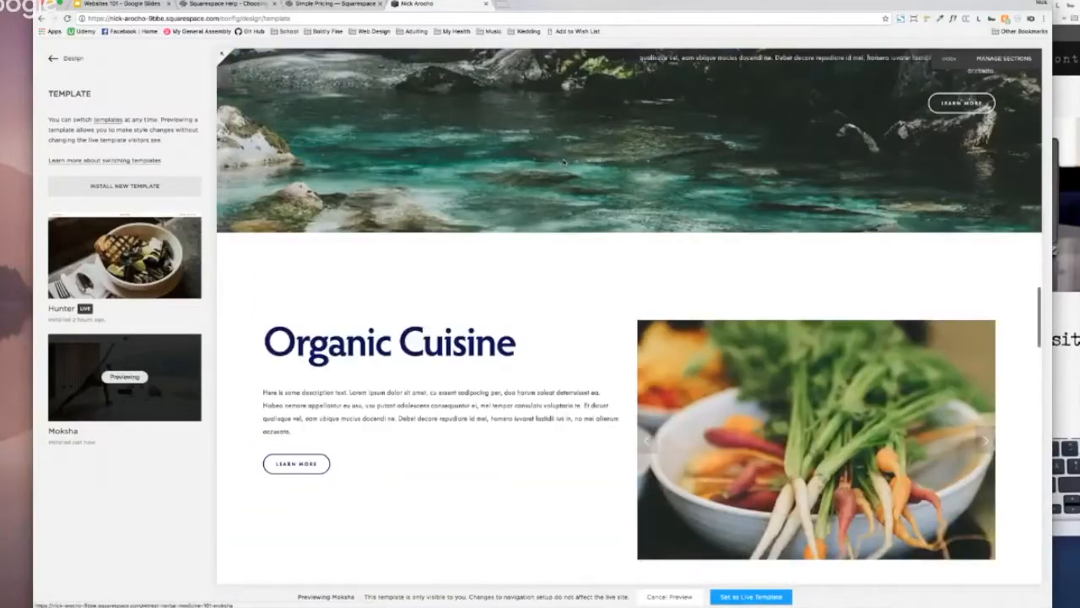
scroll(563, 162, up, 6)
scroll(563, 162, up, 15)
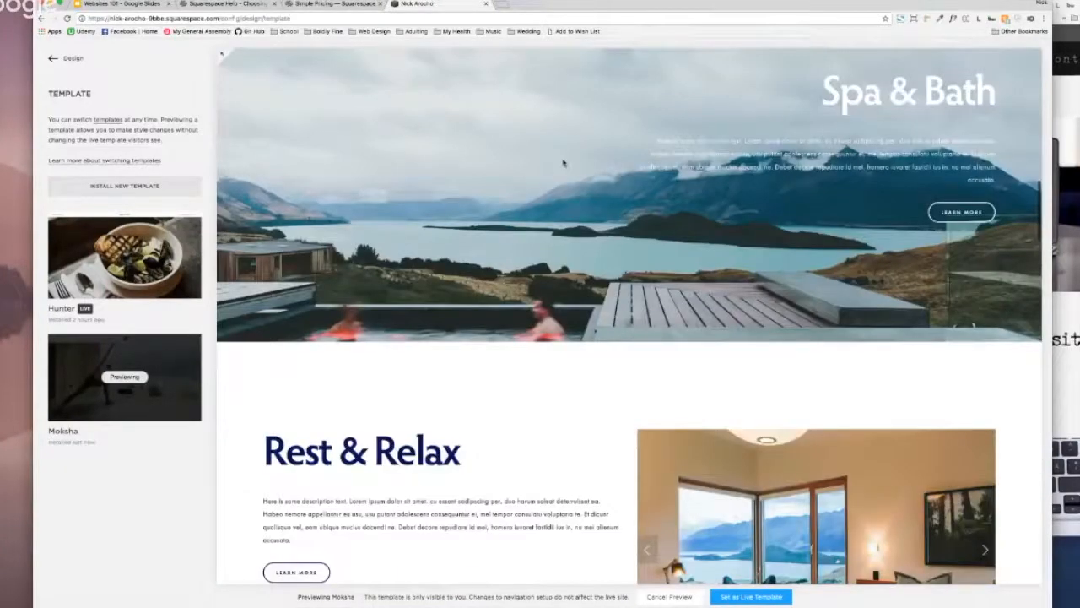
scroll(564, 162, up, 6)
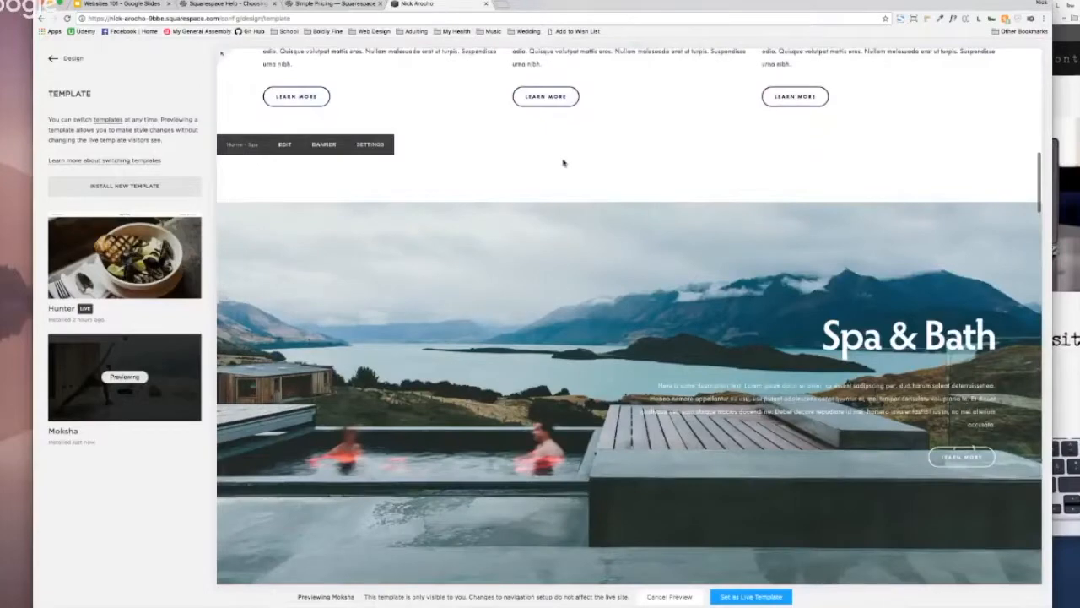
scroll(564, 162, up, 4)
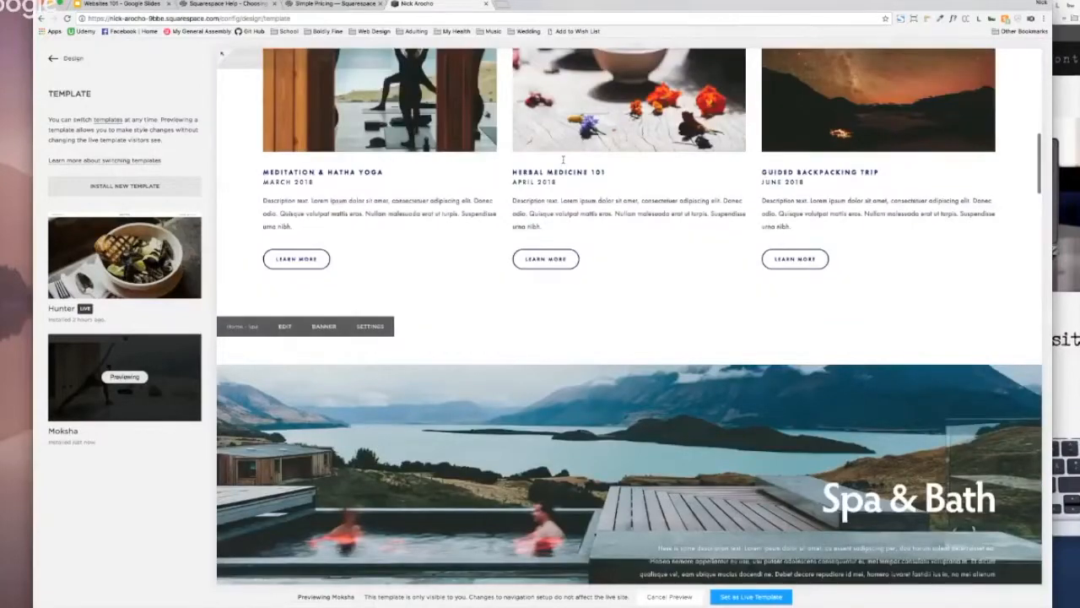
scroll(563, 160, up, 20)
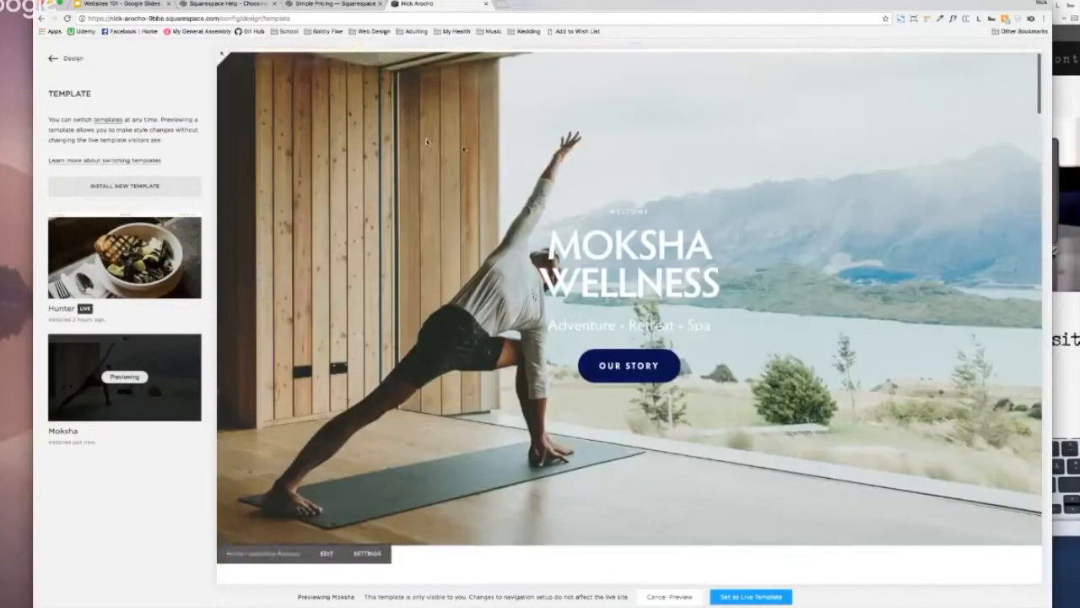
- Examine the Moksha preview's page list, including its navigation sections and unlinked pages, and return to the main menu
click(71, 63)
click(71, 59)
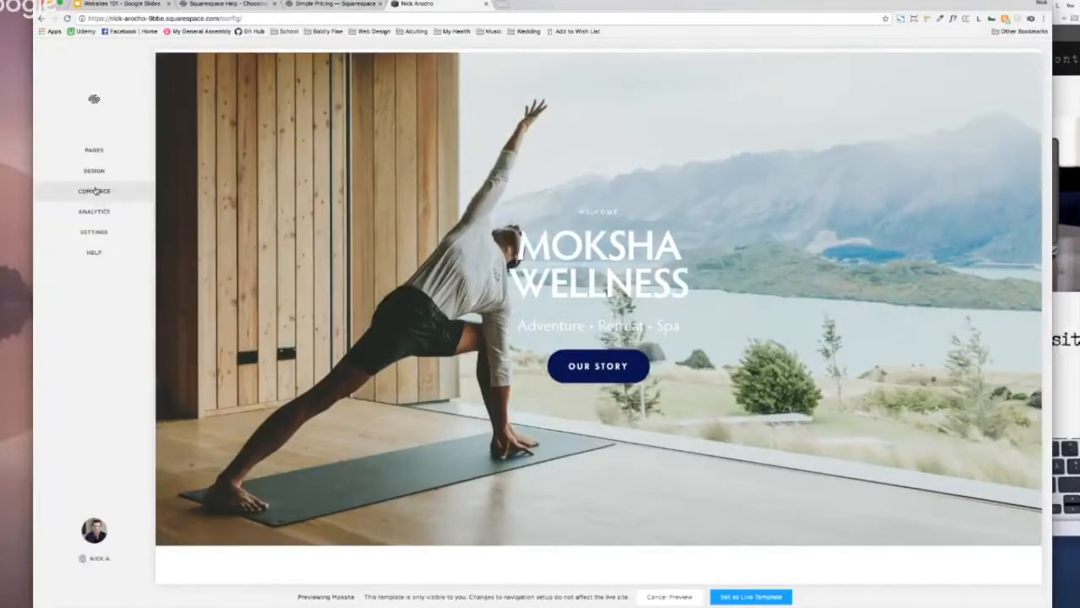
click(107, 159)
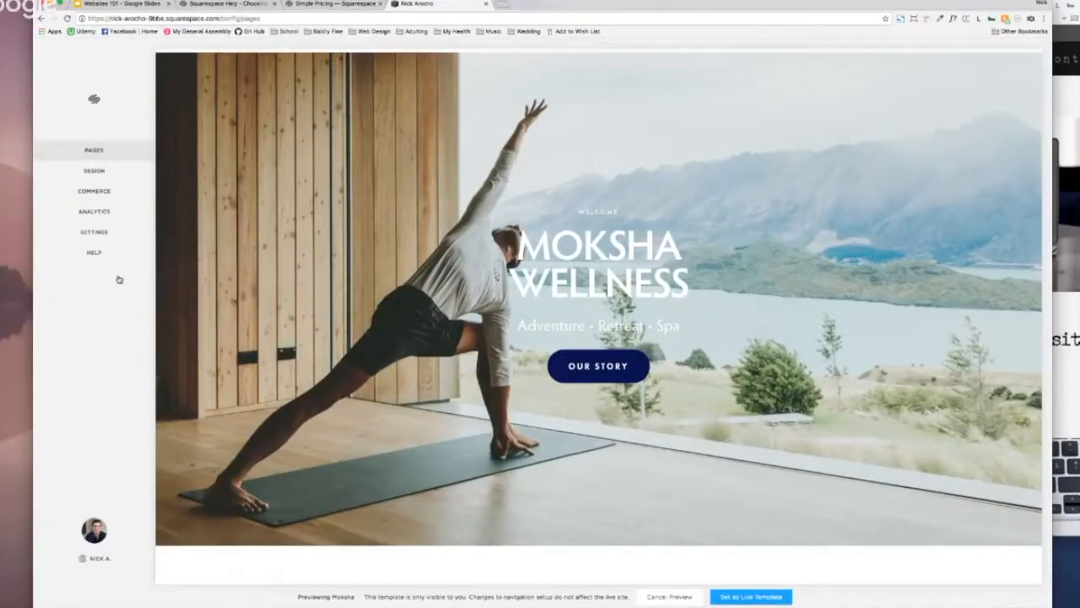
scroll(119, 287, down, 5)
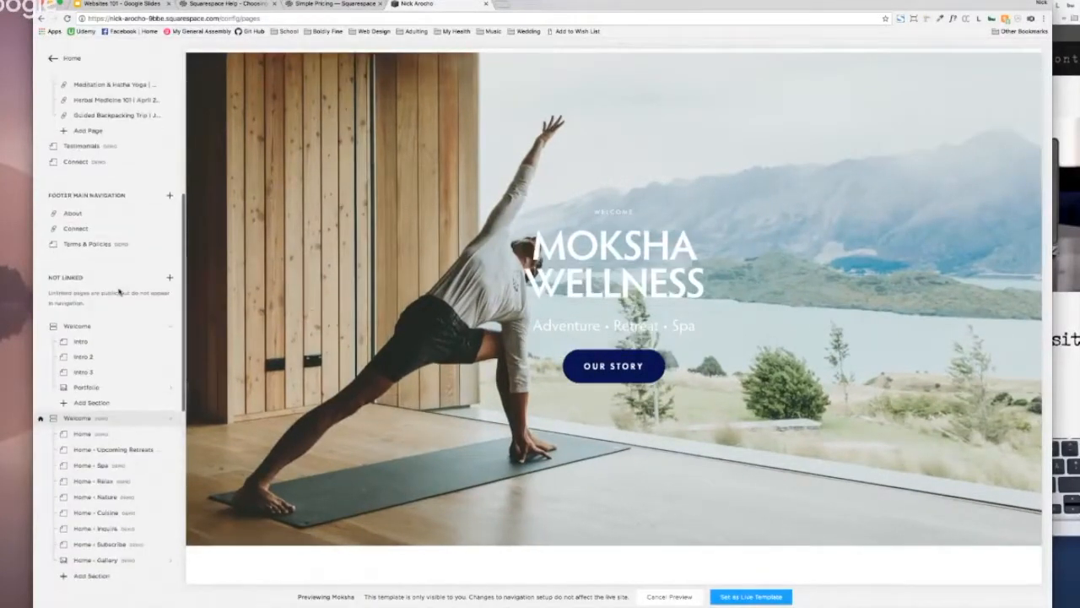
scroll(119, 292, down, 3)
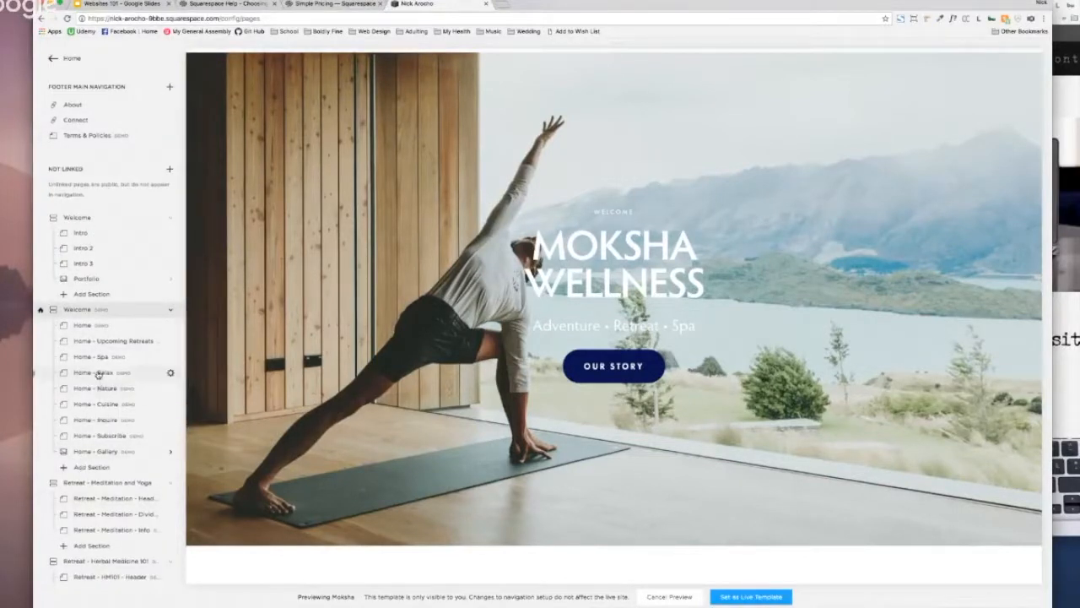
scroll(97, 373, up, 8)
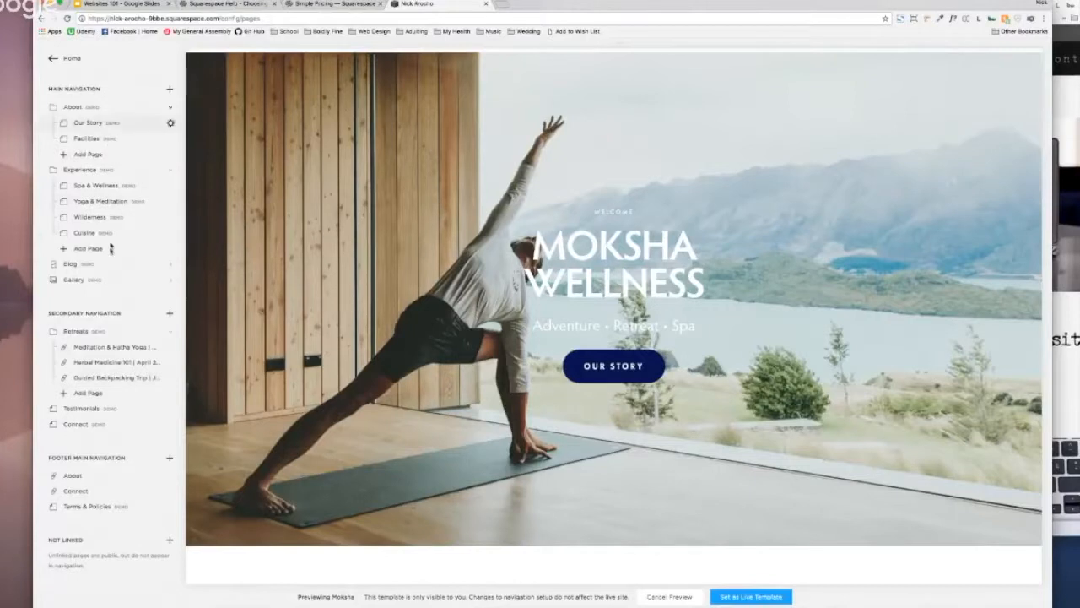
click(52, 60)
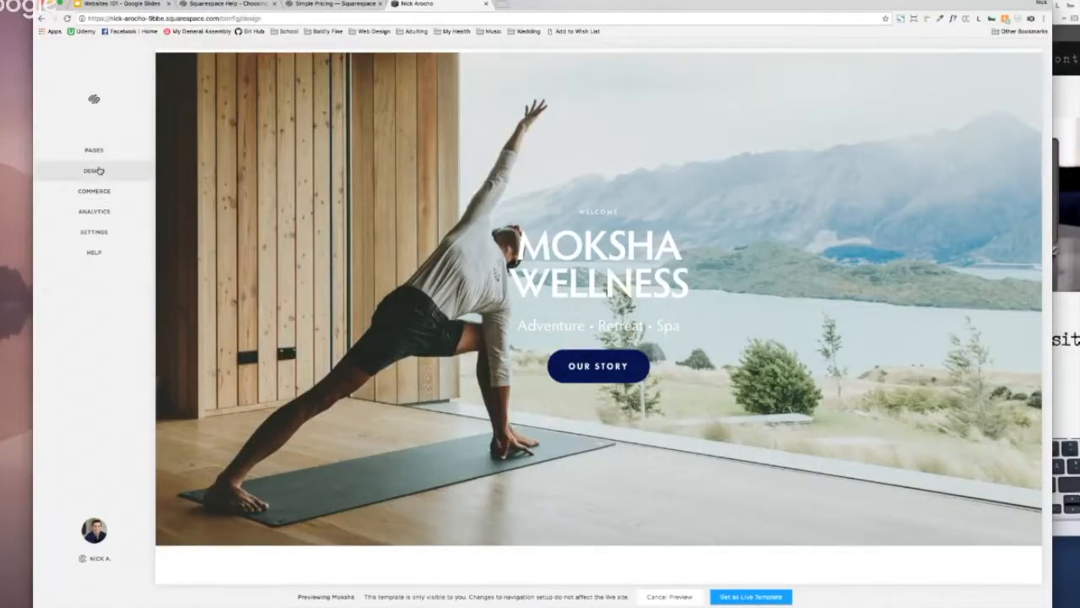
- Reopen the site's template settings and view the Moksha home page preview down to the Upcoming Retreats section
click(93, 170)
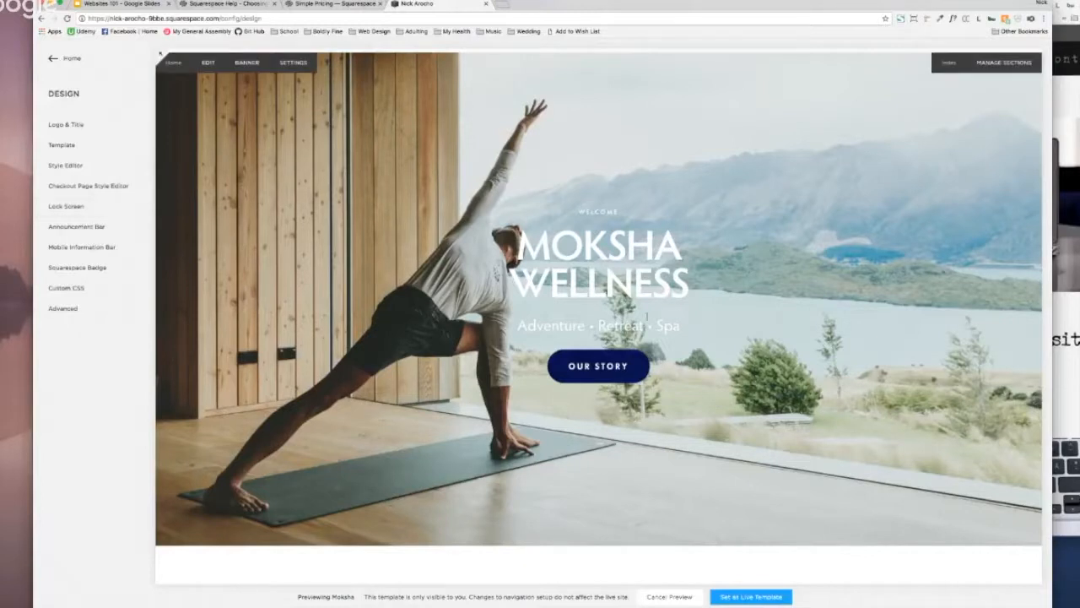
click(74, 146)
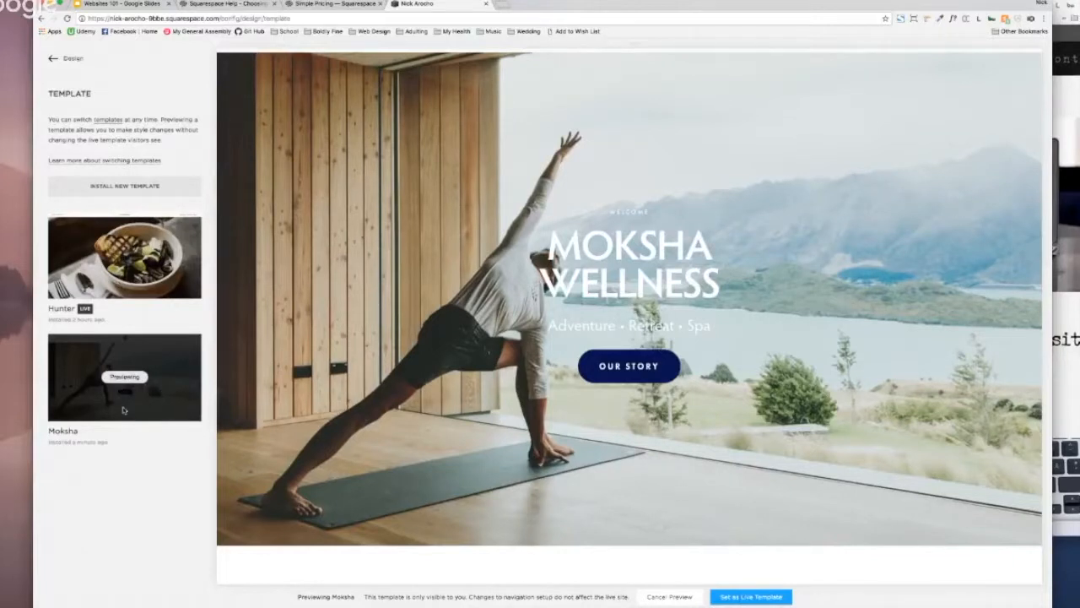
scroll(601, 227, down, 3)
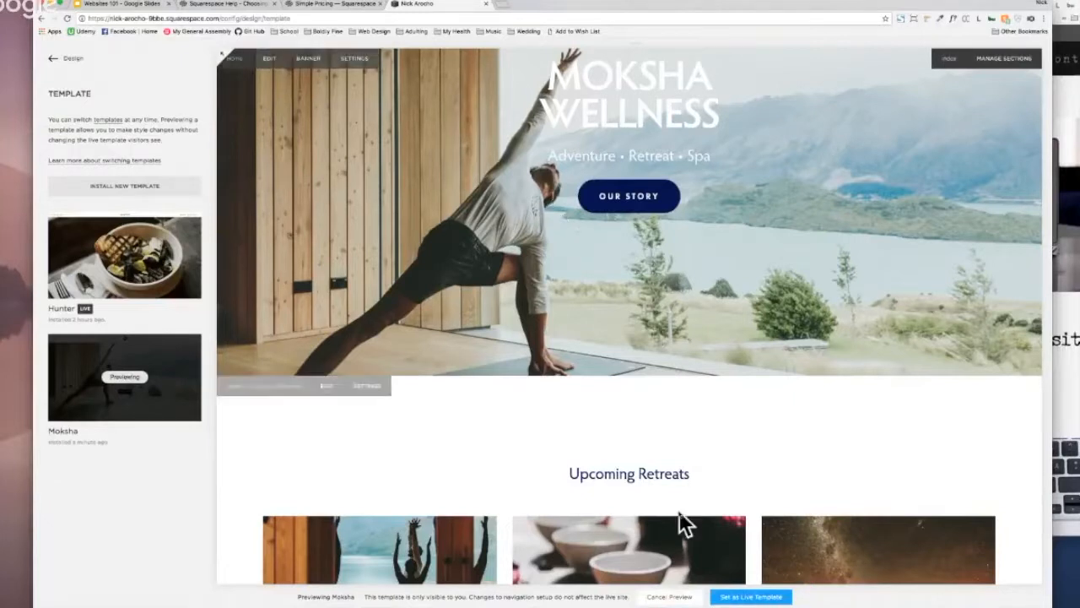
- Cancel the Moksha template preview and return to the live Hunter version of the site
click(675, 597)
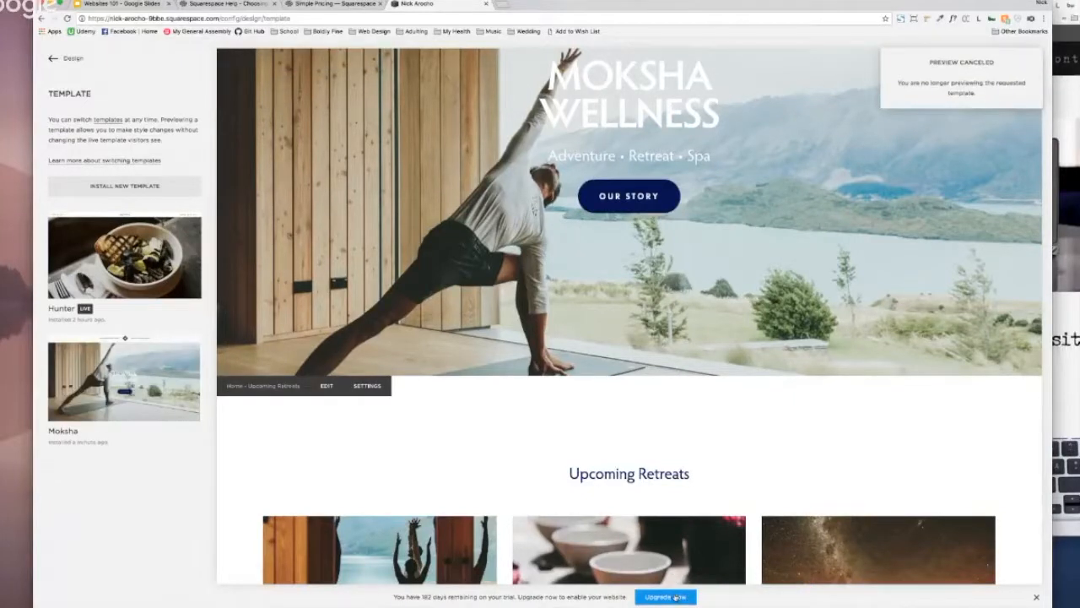
click(122, 376)
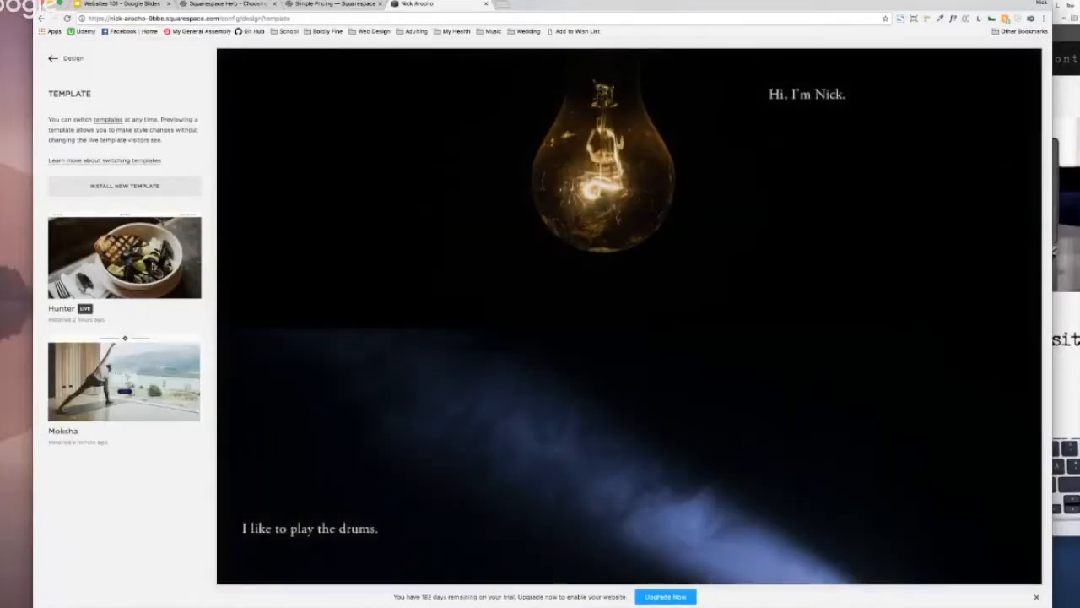
mouse_move(146, 376)
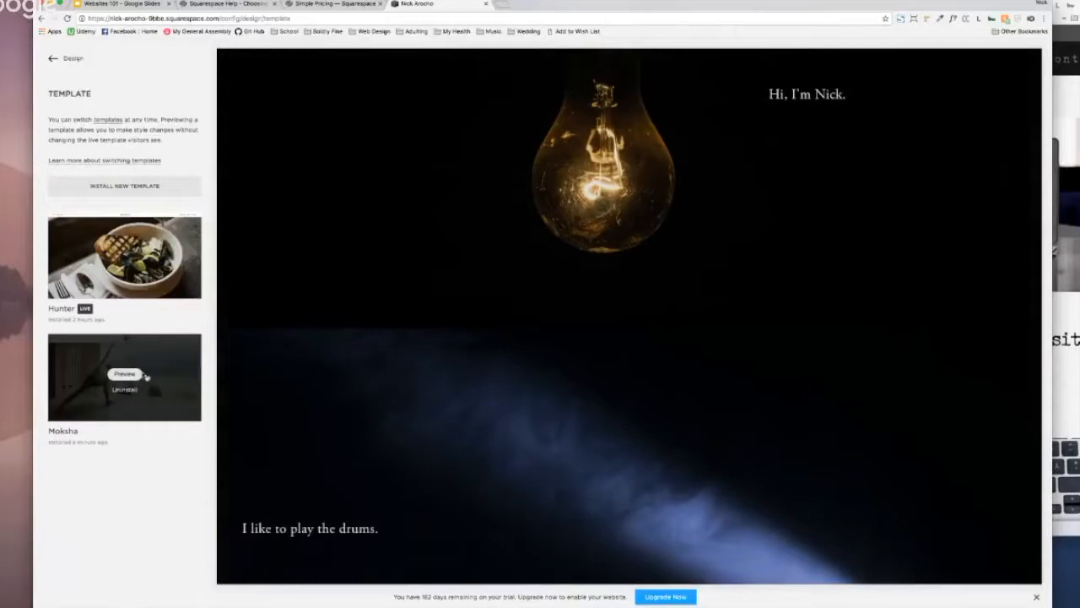
mouse_move(163, 357)
click(124, 373)
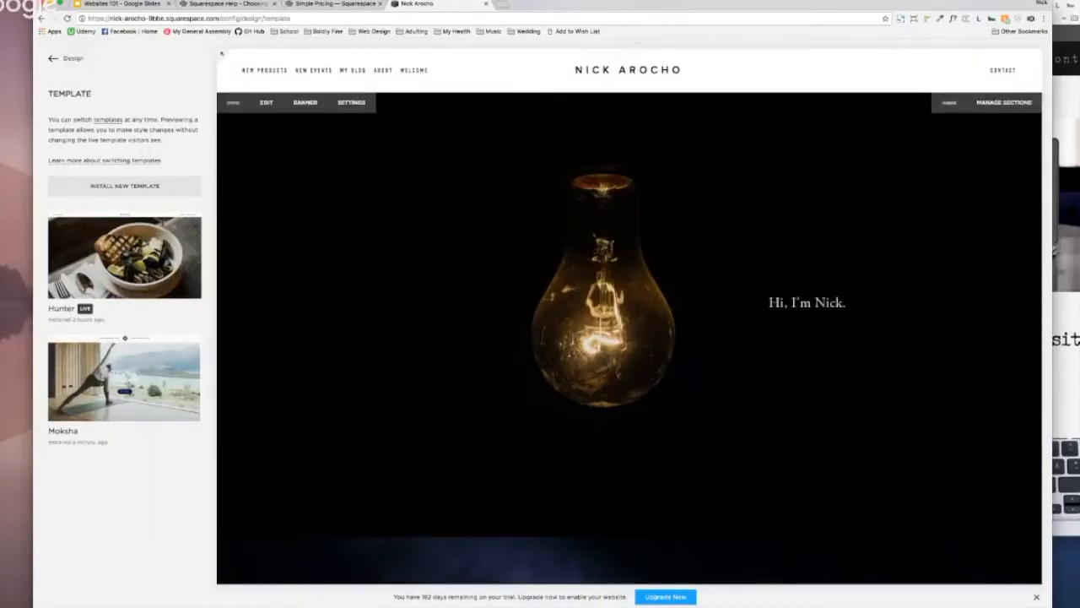
- Switch to the other browser window, load the personal website's home page and return to the site editor
key(super+grave)
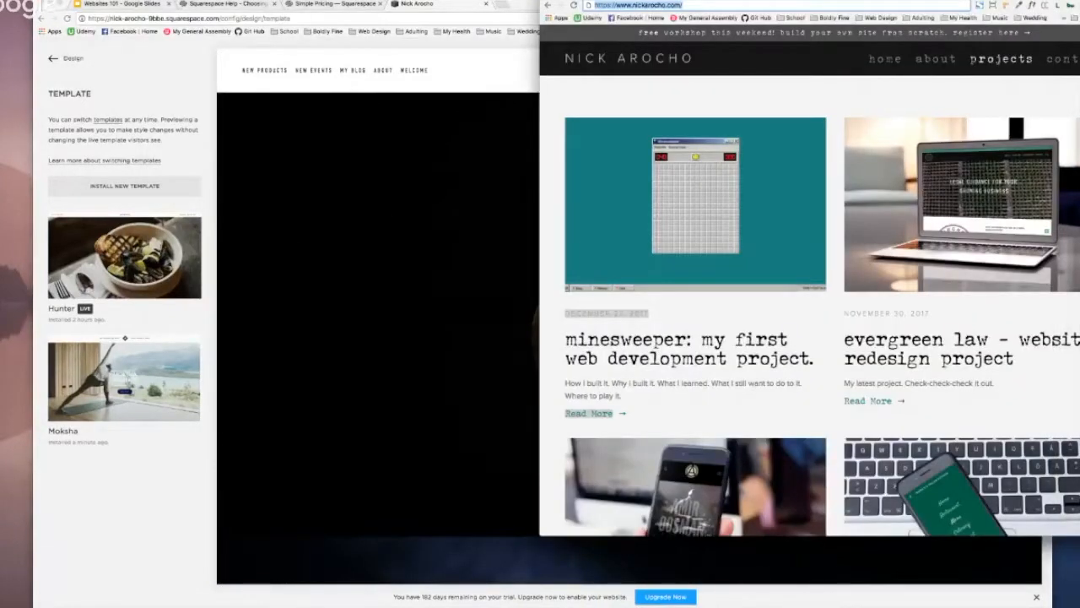
click(661, 65)
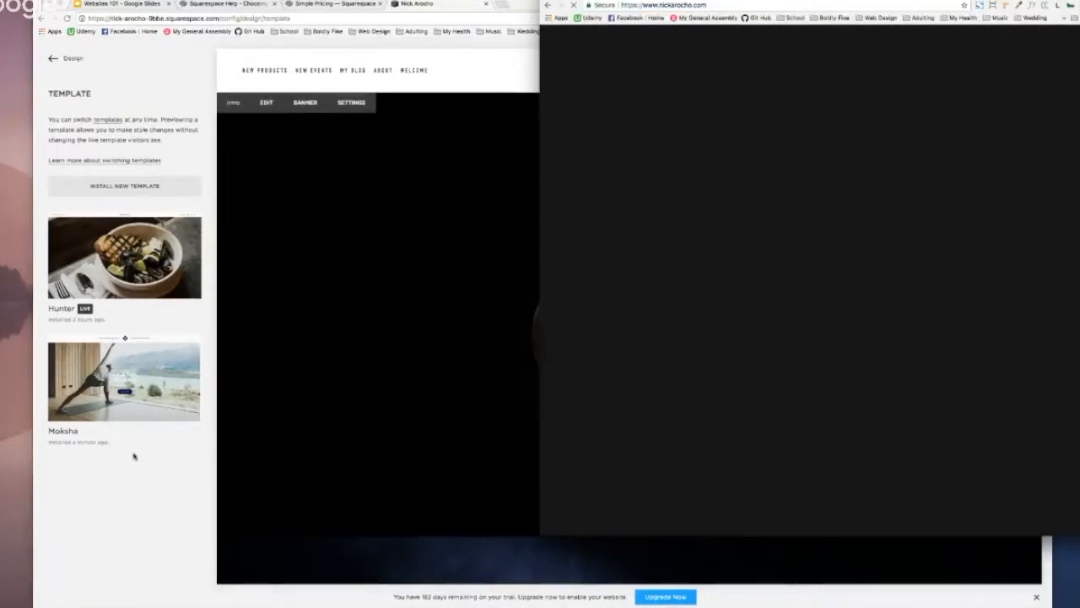
click(135, 457)
- Preview the installed Moksha template once more and cancel the preview
mouse_move(156, 383)
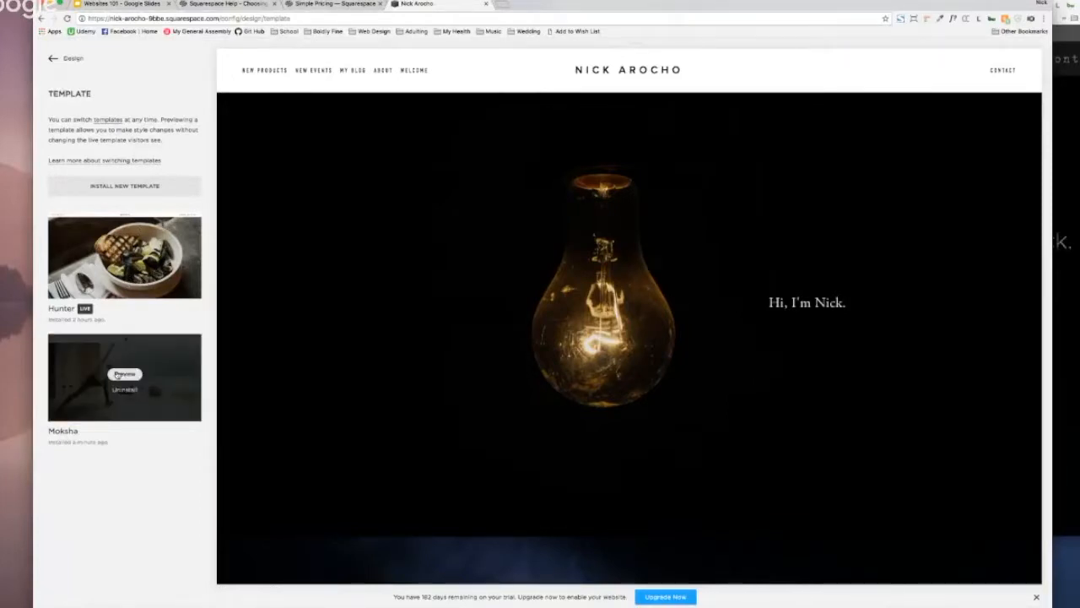
click(118, 374)
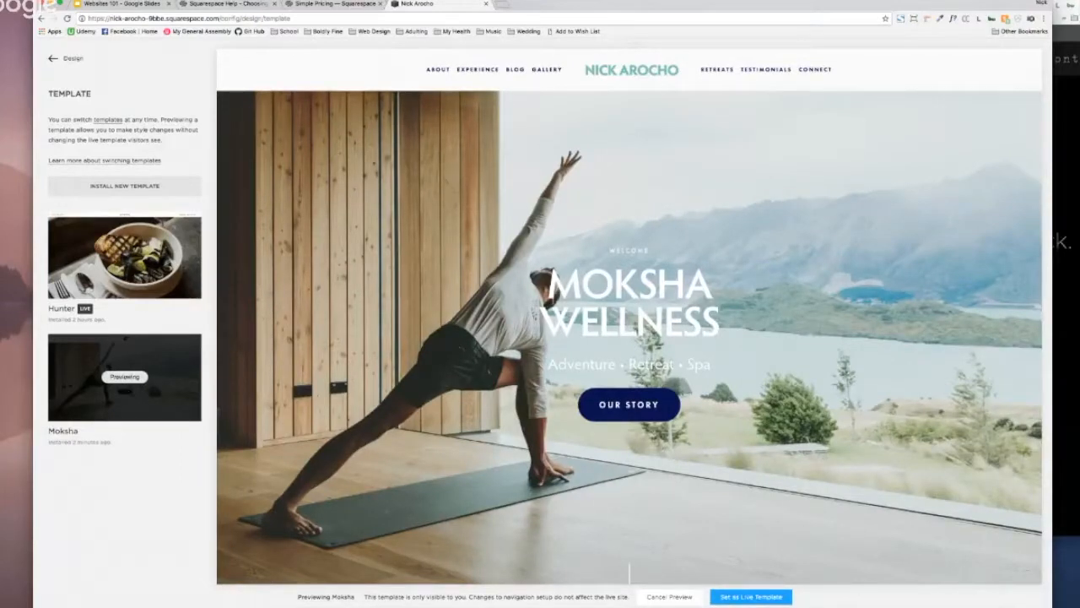
click(675, 596)
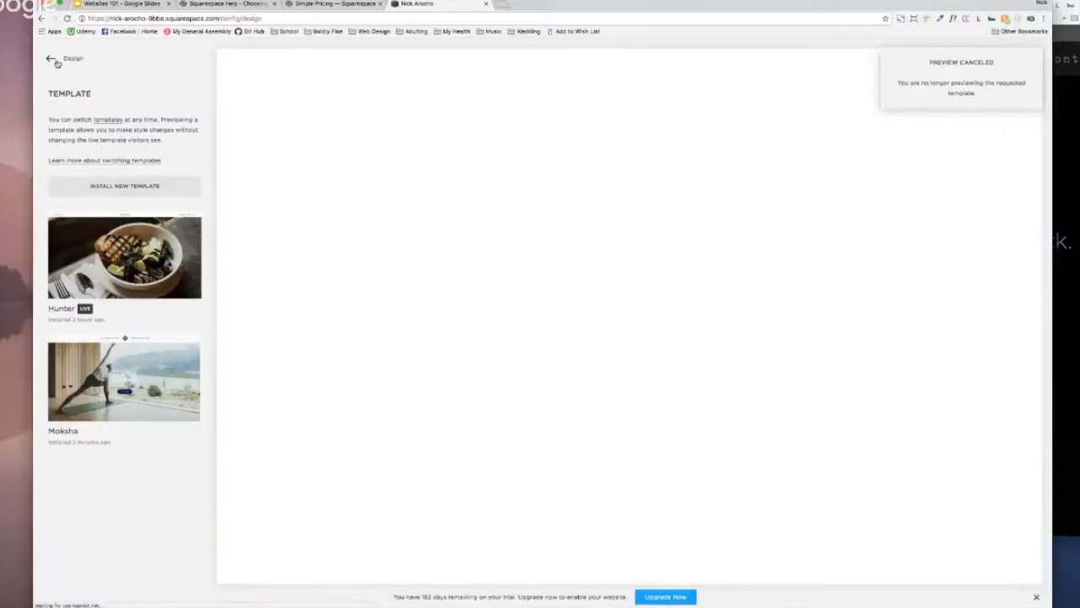
- Open the Style Editor from the design settings and look through its full list of site, header, index and mobile options
click(53, 59)
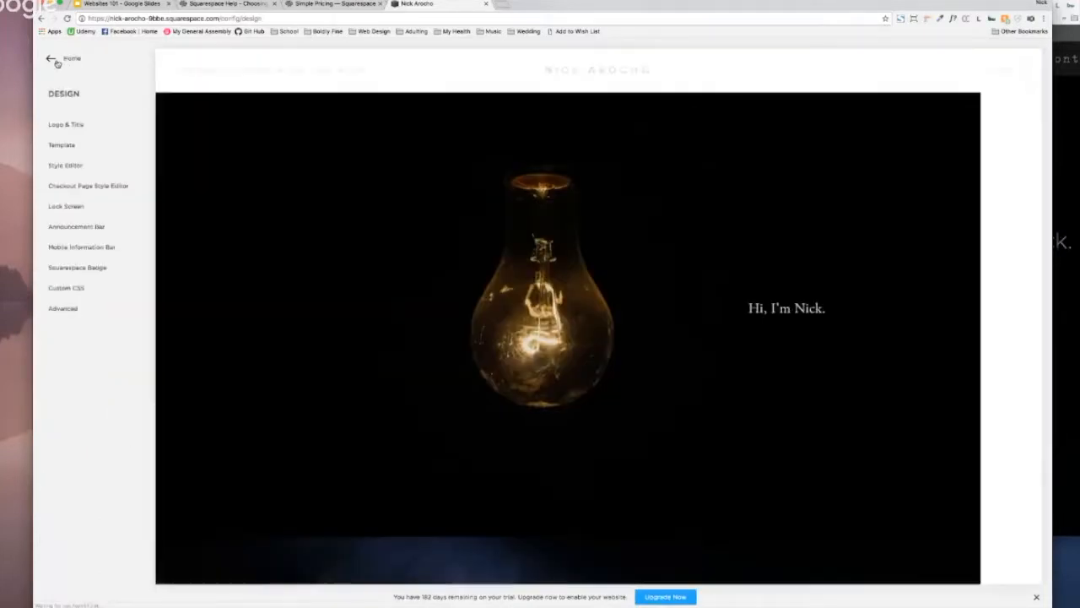
click(66, 165)
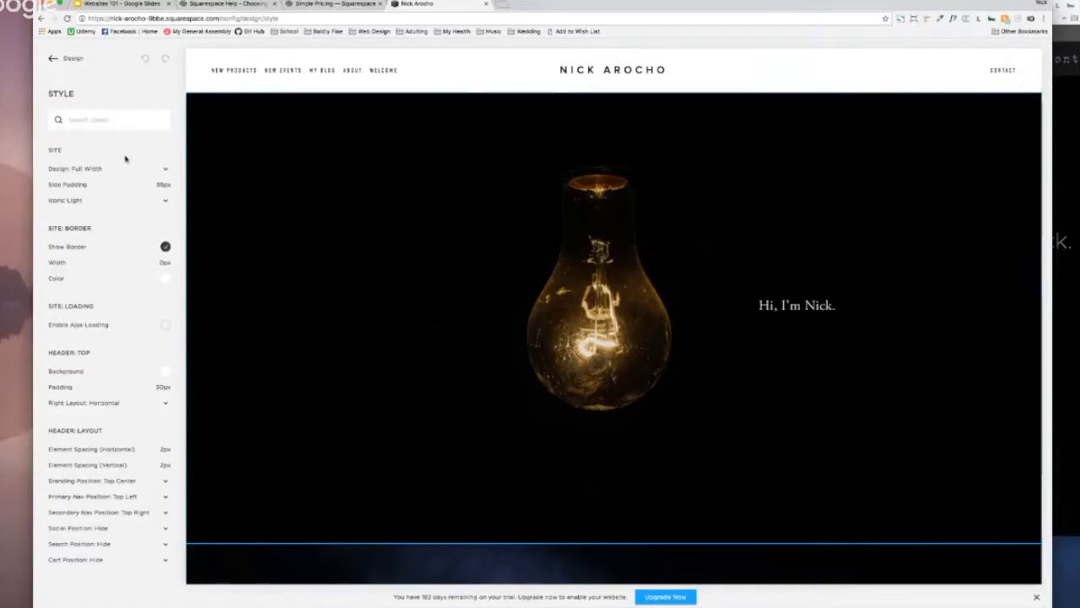
scroll(88, 138, down, 5)
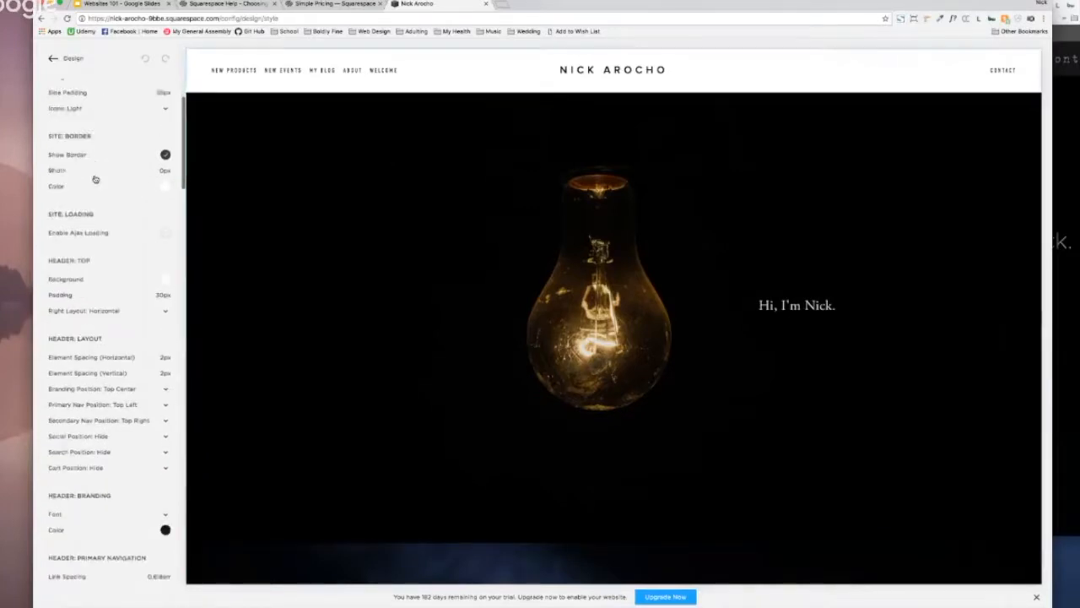
scroll(95, 178, down, 20)
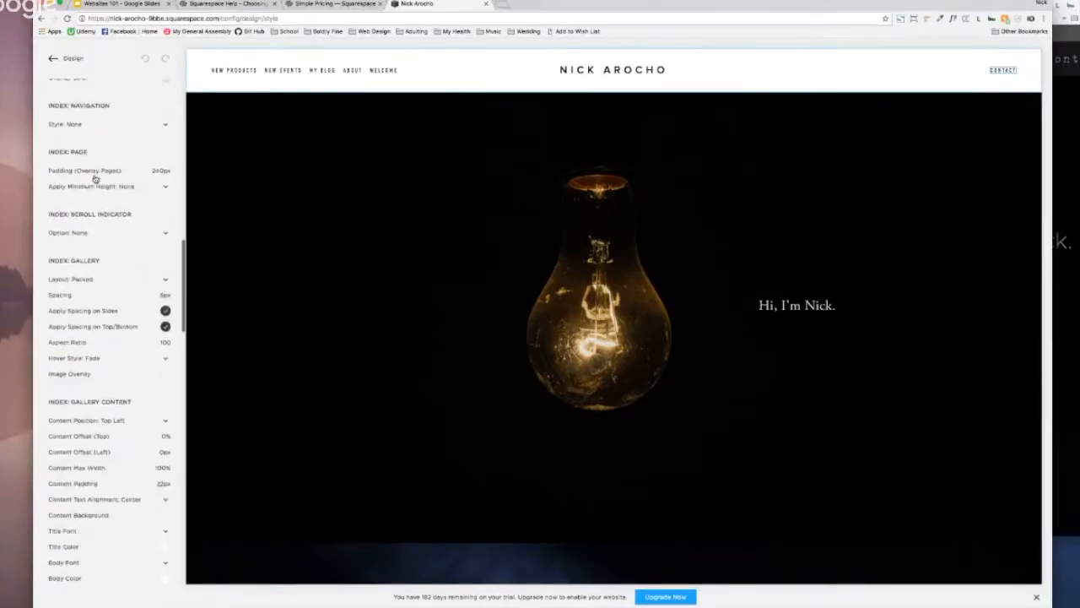
scroll(96, 179, down, 20)
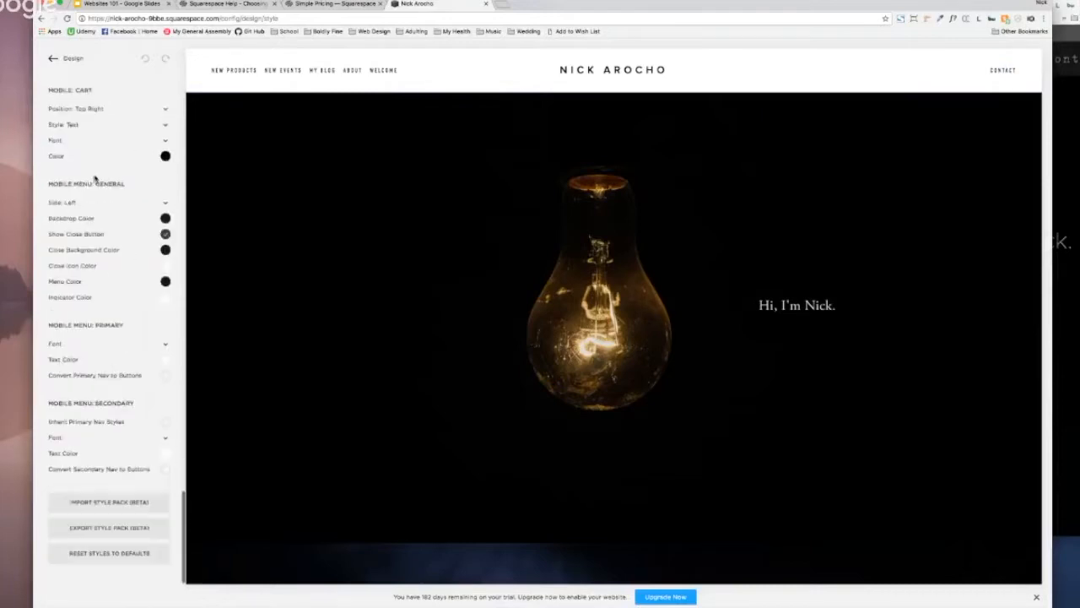
scroll(96, 178, up, 20)
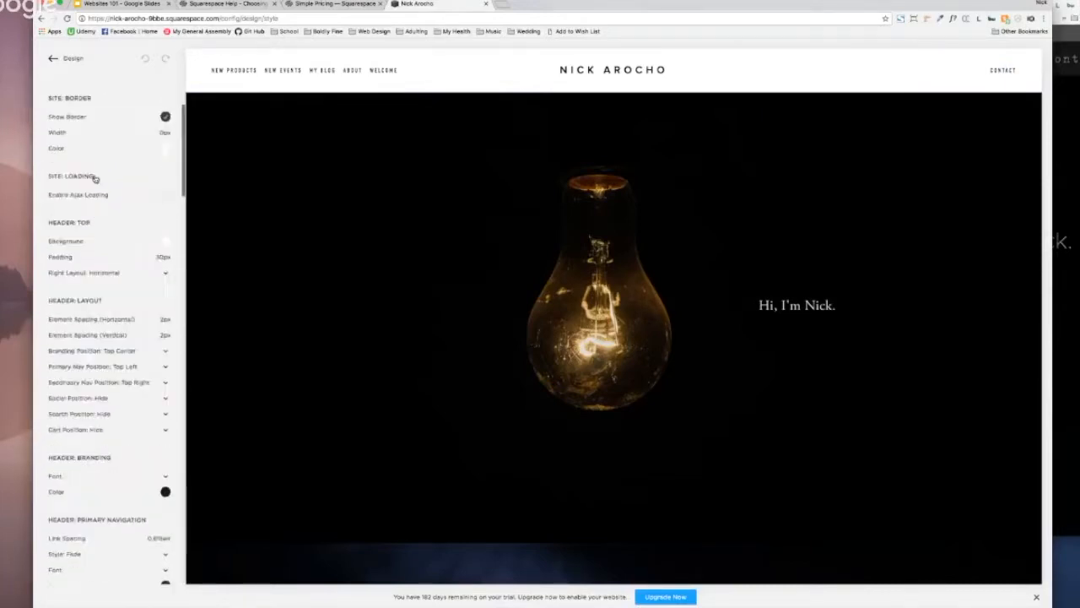
scroll(95, 177, up, 5)
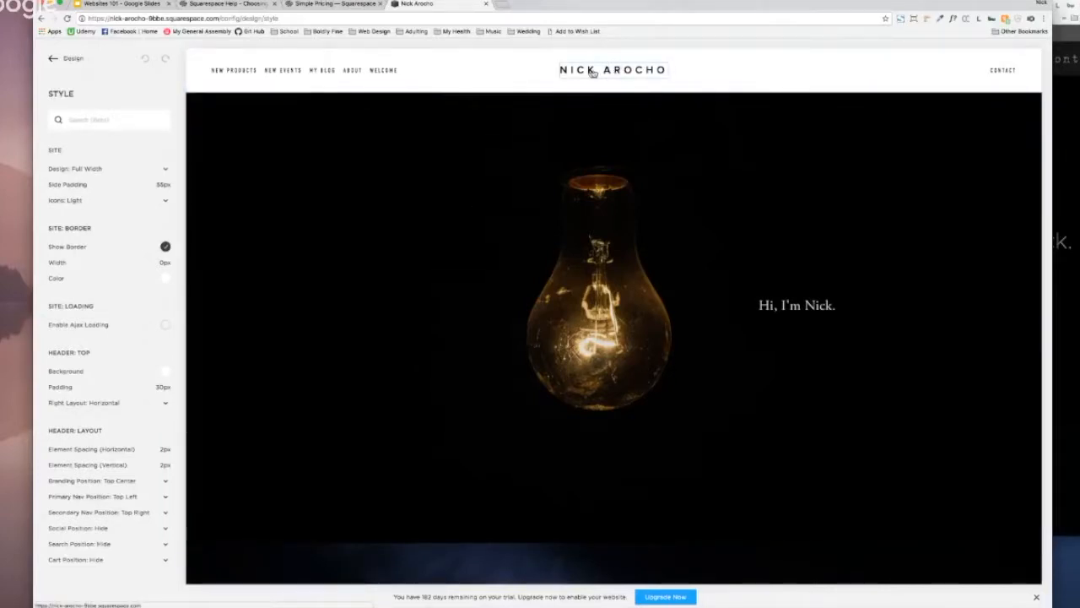
- Change the header site title's font to the thin display typeface listed between Alfa Slab One and Black Ops One
click(643, 72)
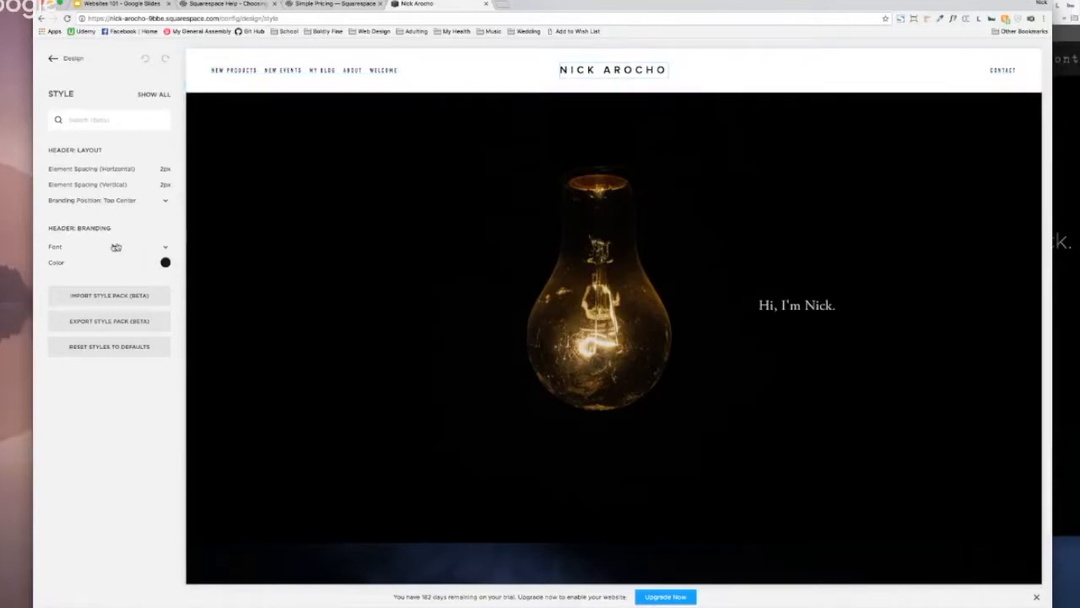
click(72, 246)
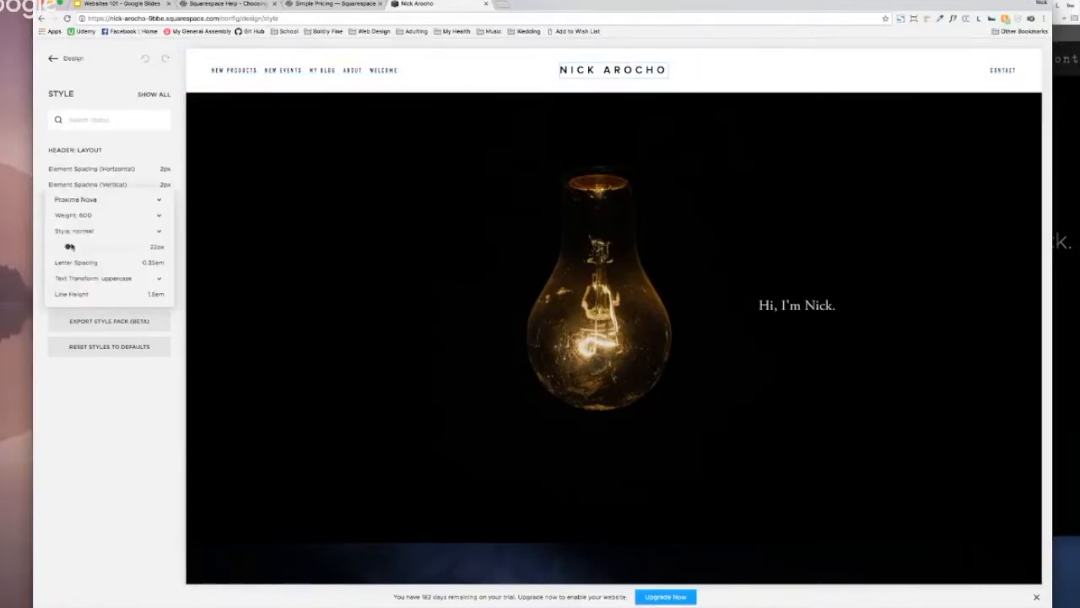
click(95, 200)
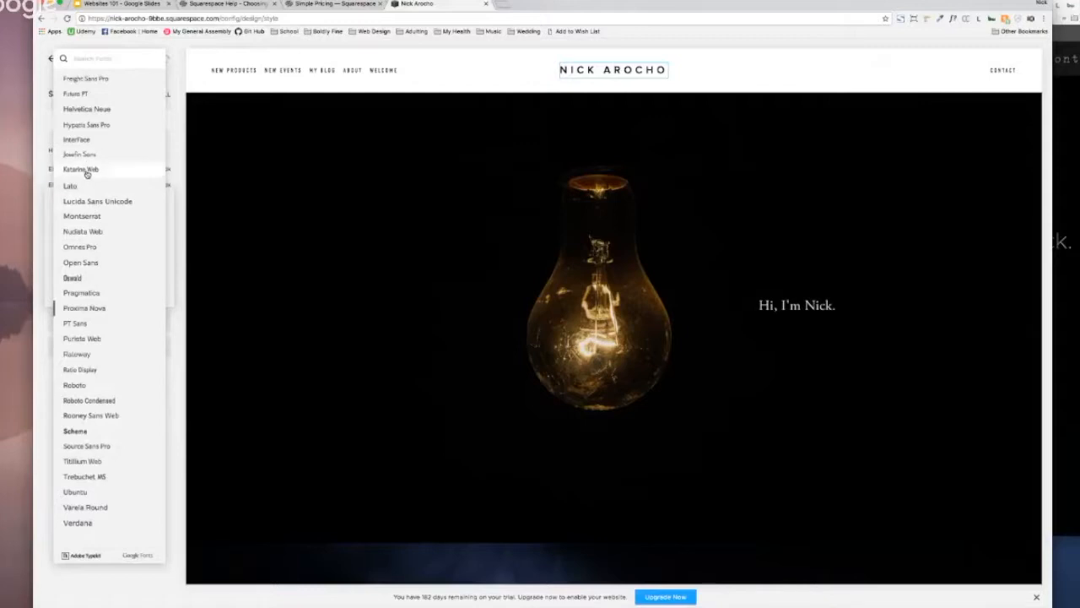
scroll(93, 245, down, 10)
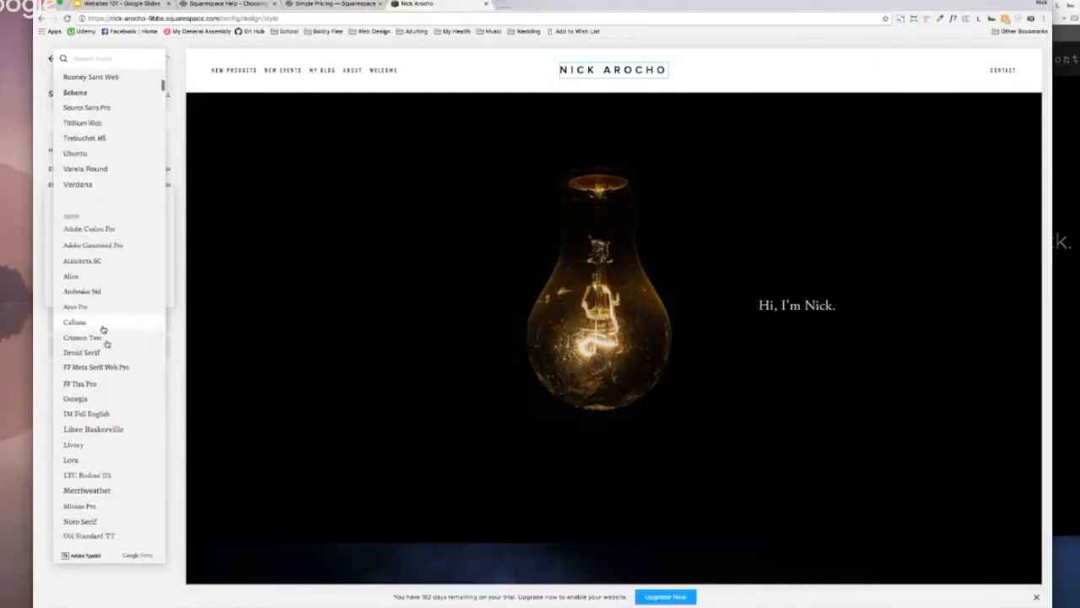
scroll(108, 345, down, 2)
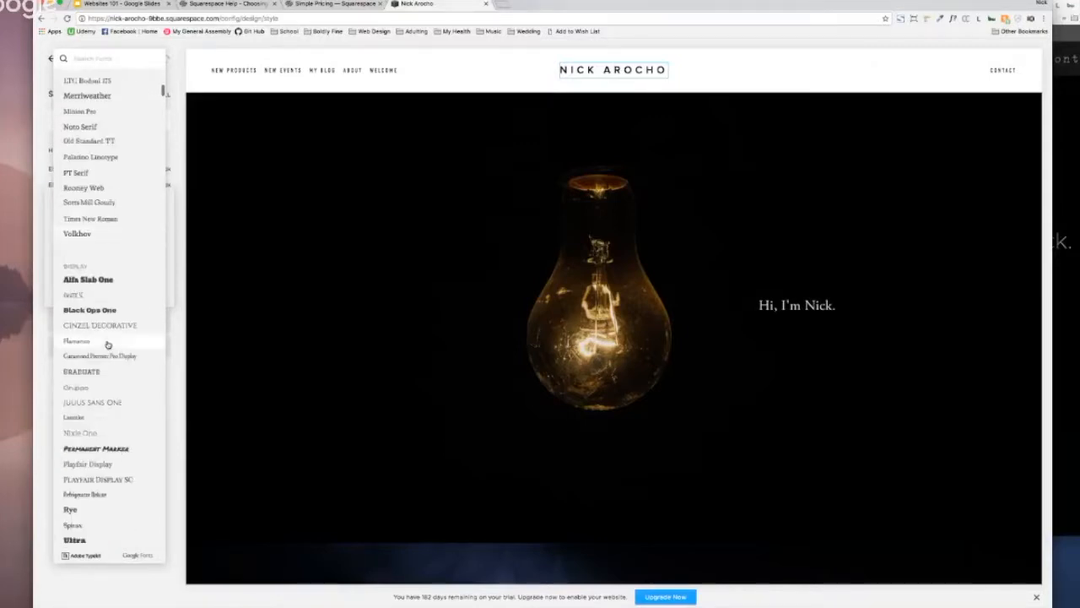
click(81, 298)
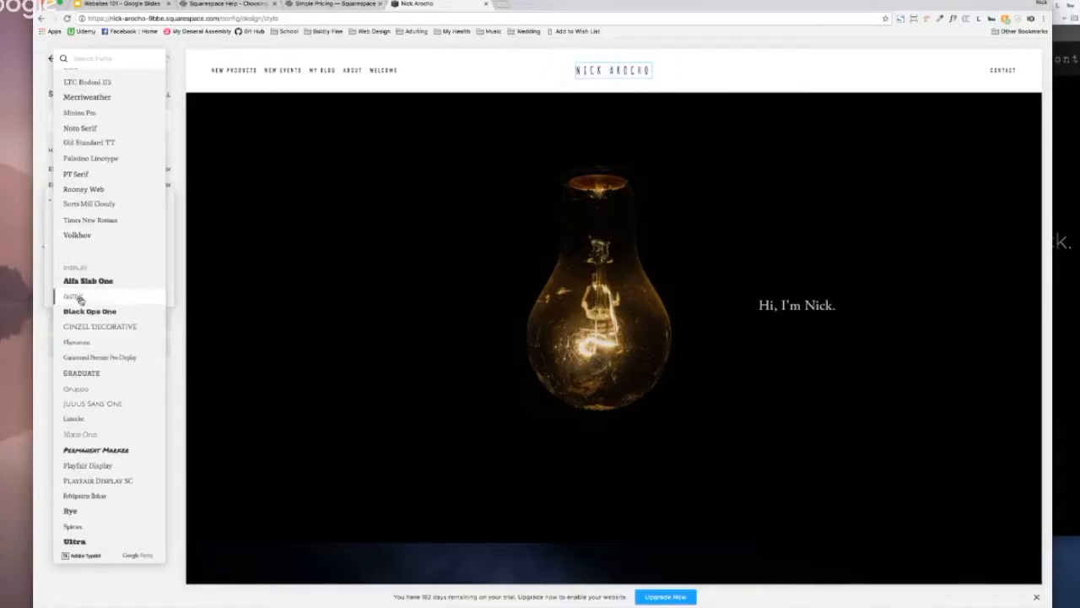
click(169, 256)
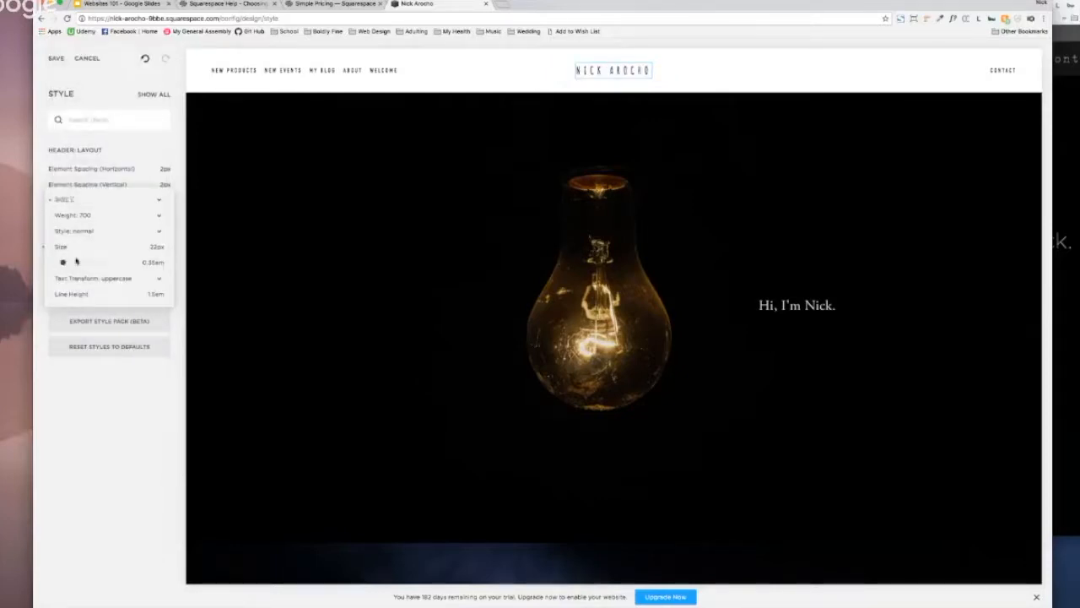
- Set the site title's font size to 43 px, letter spacing to about 0.48 em and line height to 1 em
mouse_move(65, 245)
mouse_down()
mouse_move(94, 245)
mouse_move(84, 246)
mouse_up()
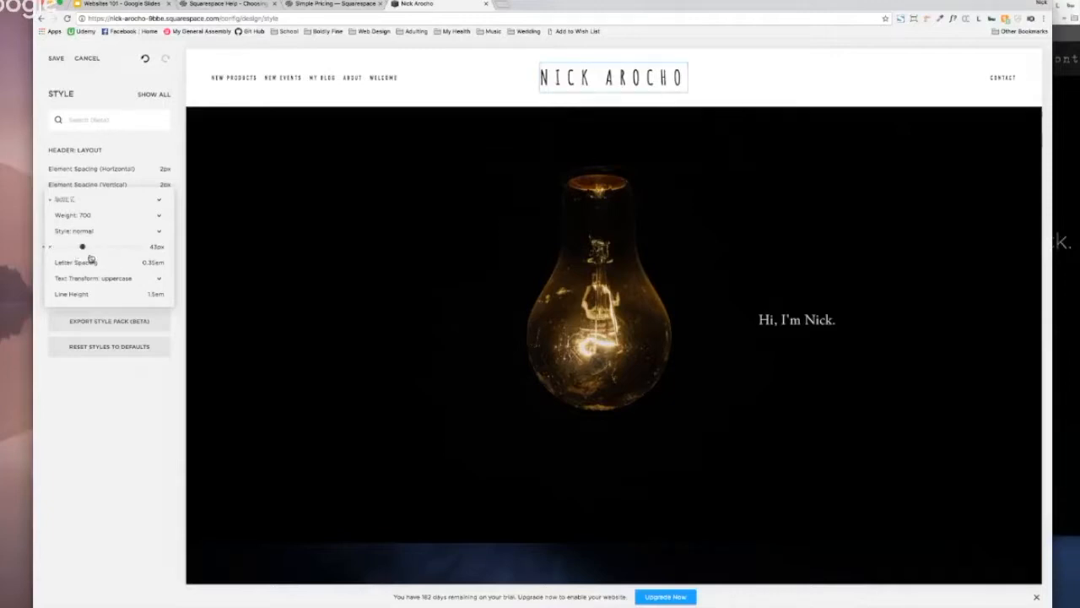
drag(63, 263, 65, 294)
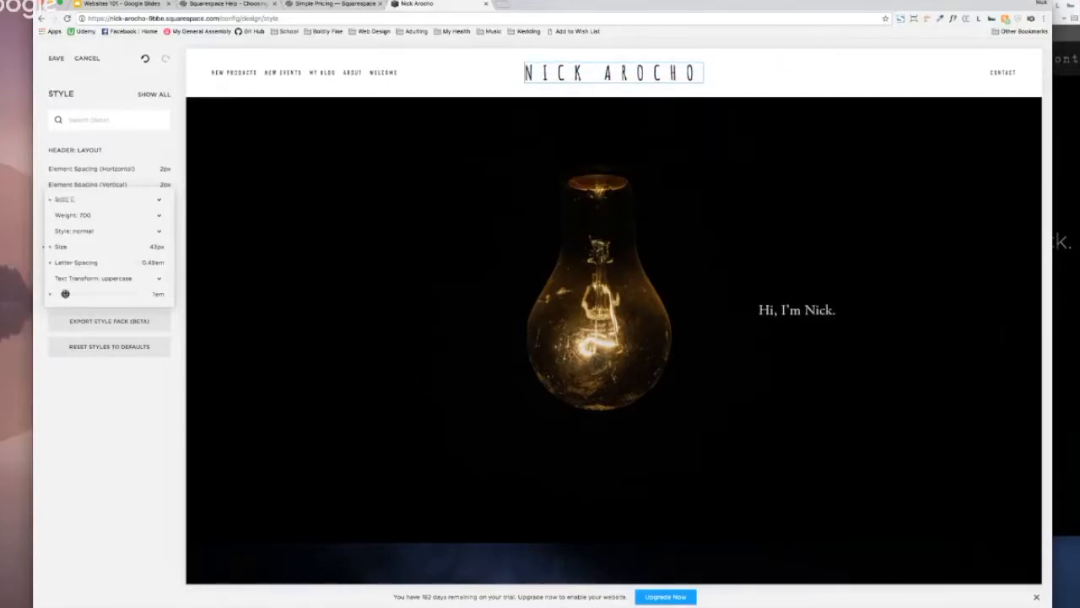
- Try the lowercase text transform on the site title and return it to uppercase
click(84, 279)
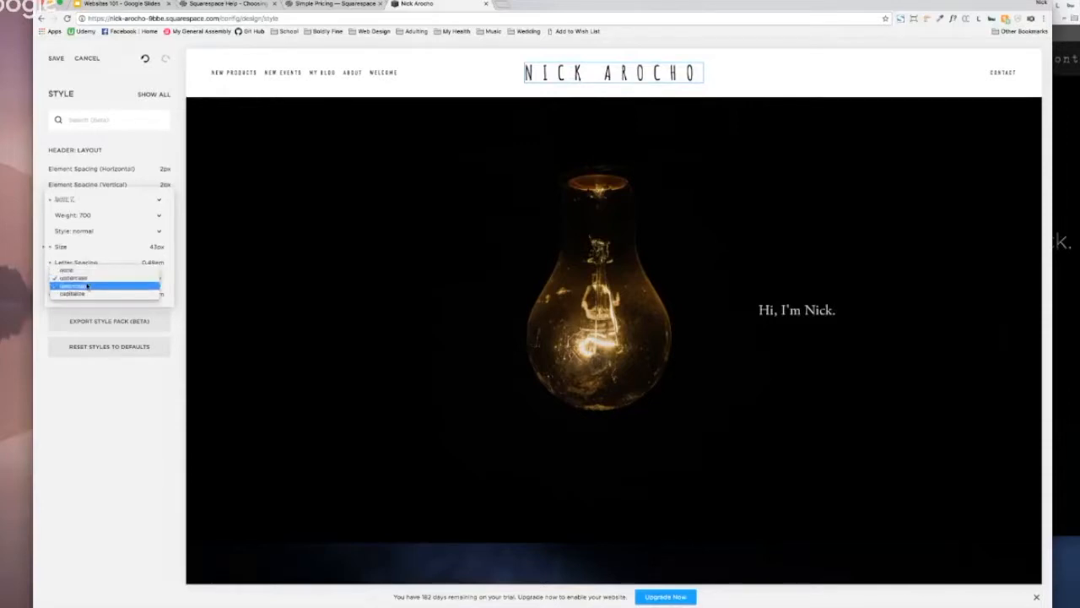
click(86, 287)
click(111, 279)
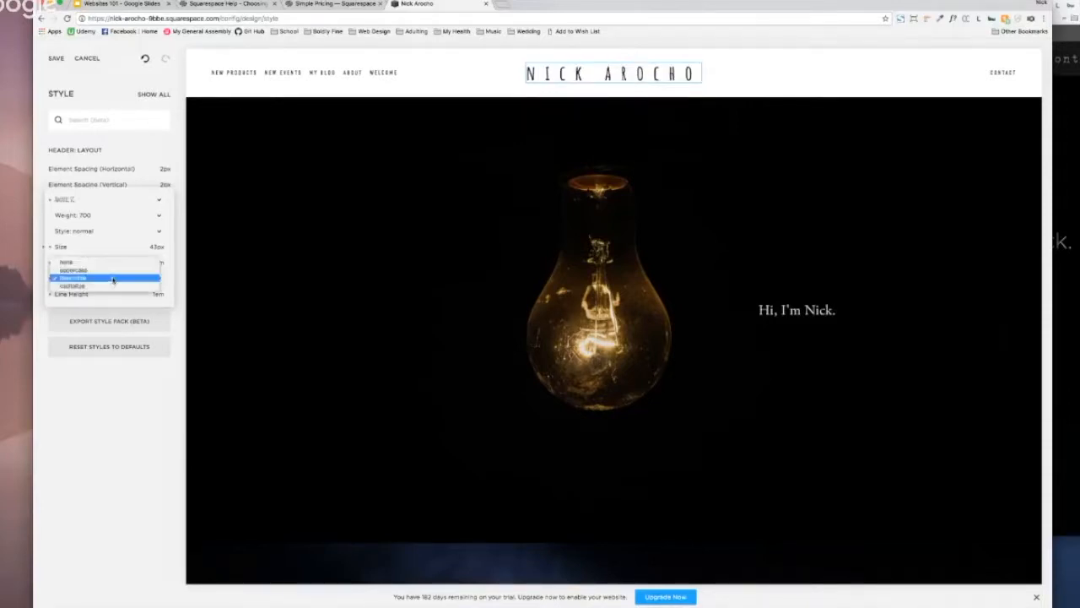
click(106, 271)
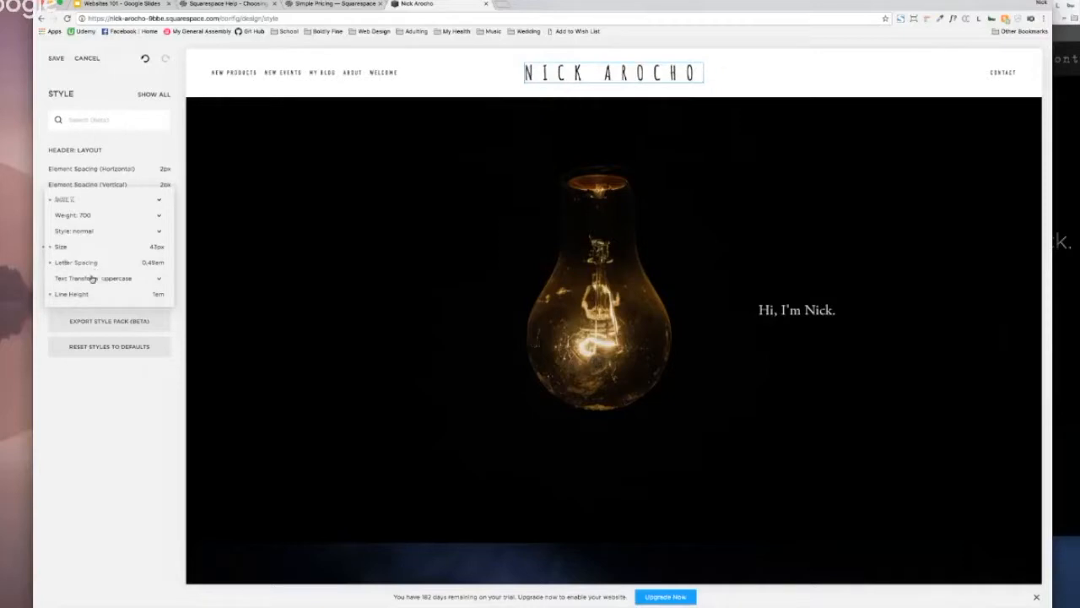
- Set the site title's font size to 42 px and its weight to 400
click(66, 250)
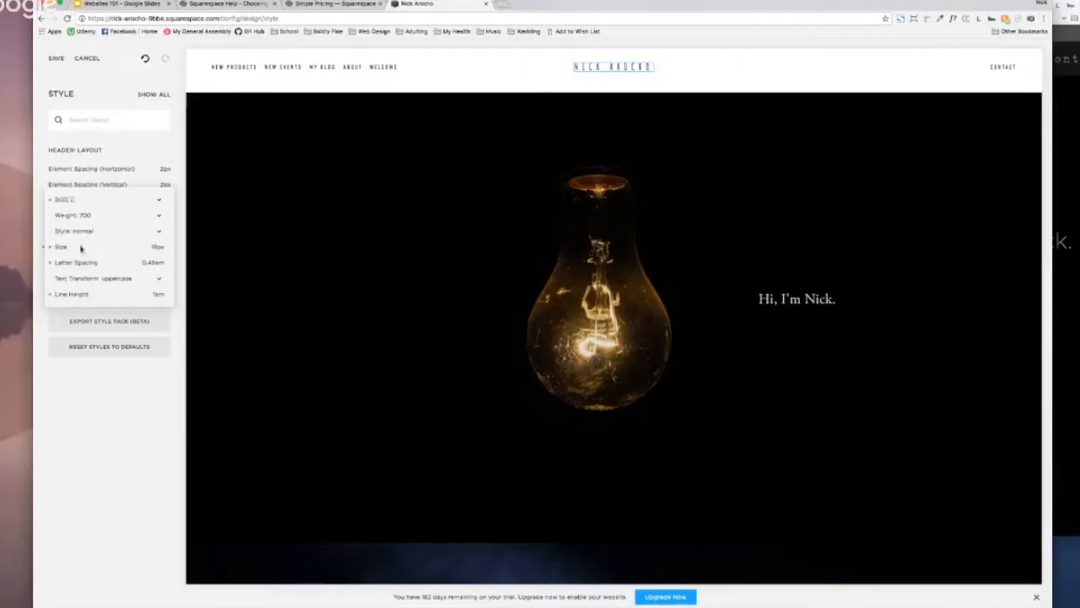
click(83, 231)
click(82, 233)
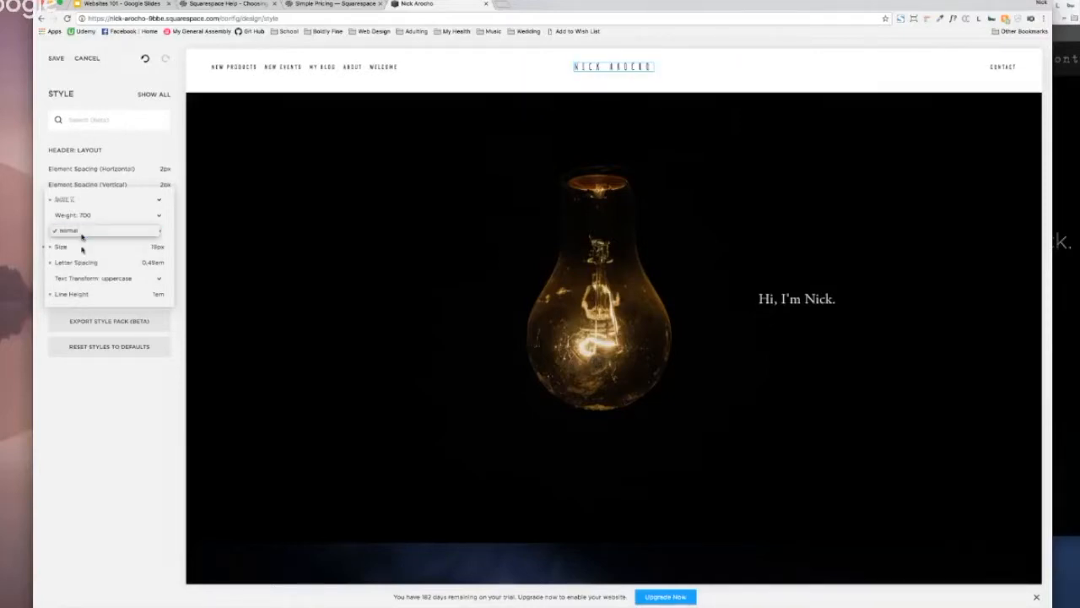
drag(65, 247, 84, 245)
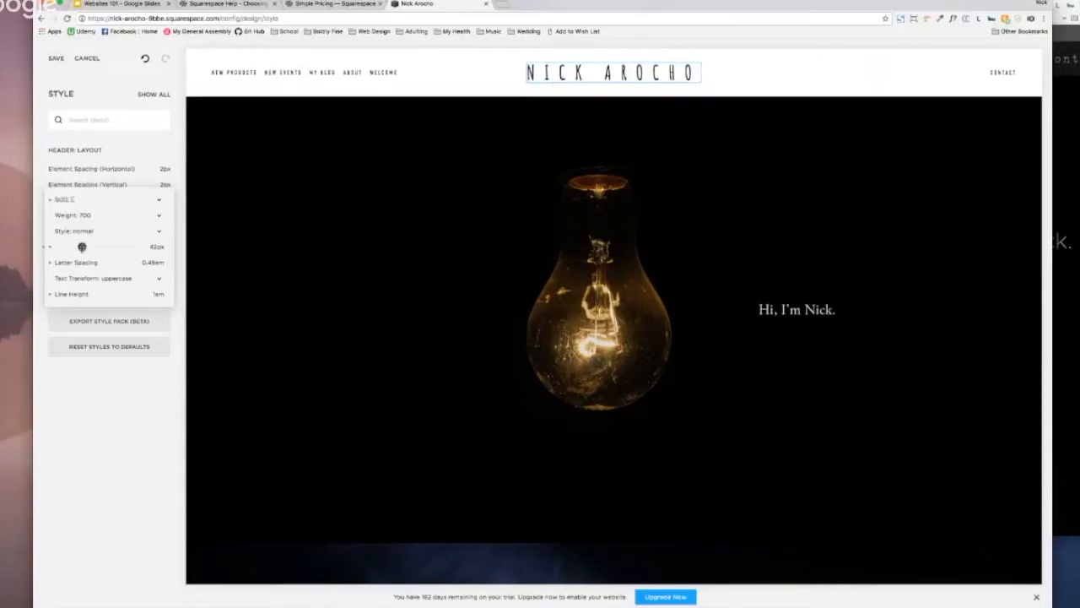
click(84, 216)
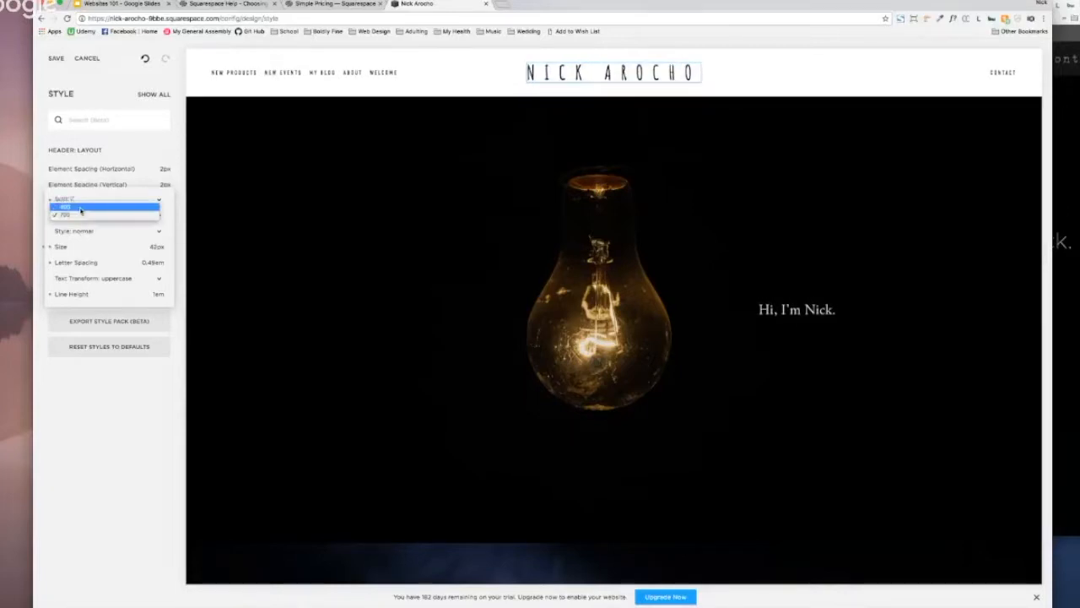
click(80, 207)
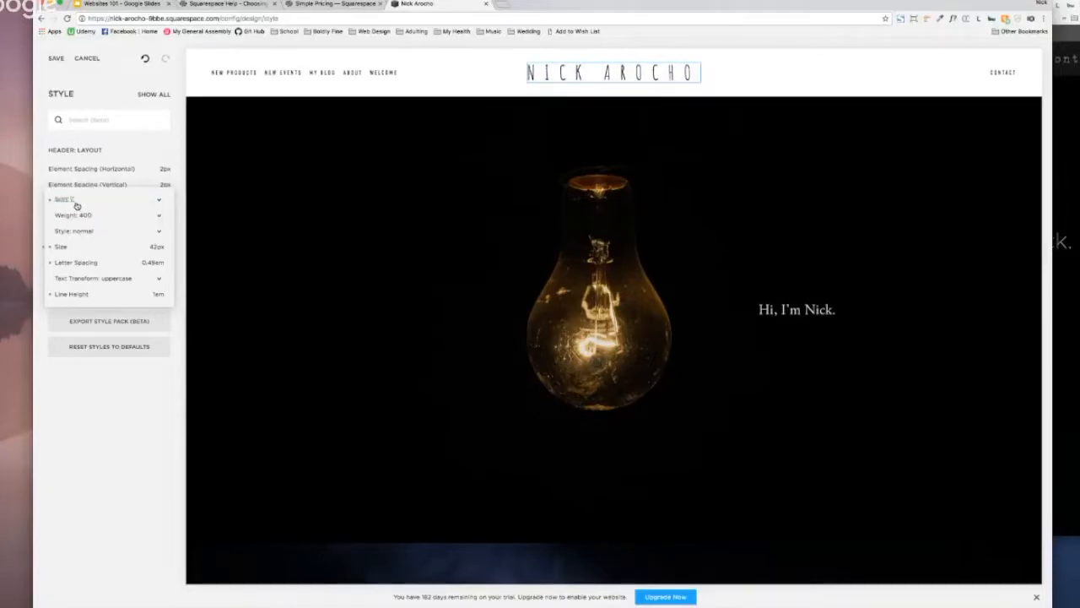
- Change the header site title's font to Proxima Nova and set its weight to 100
click(76, 205)
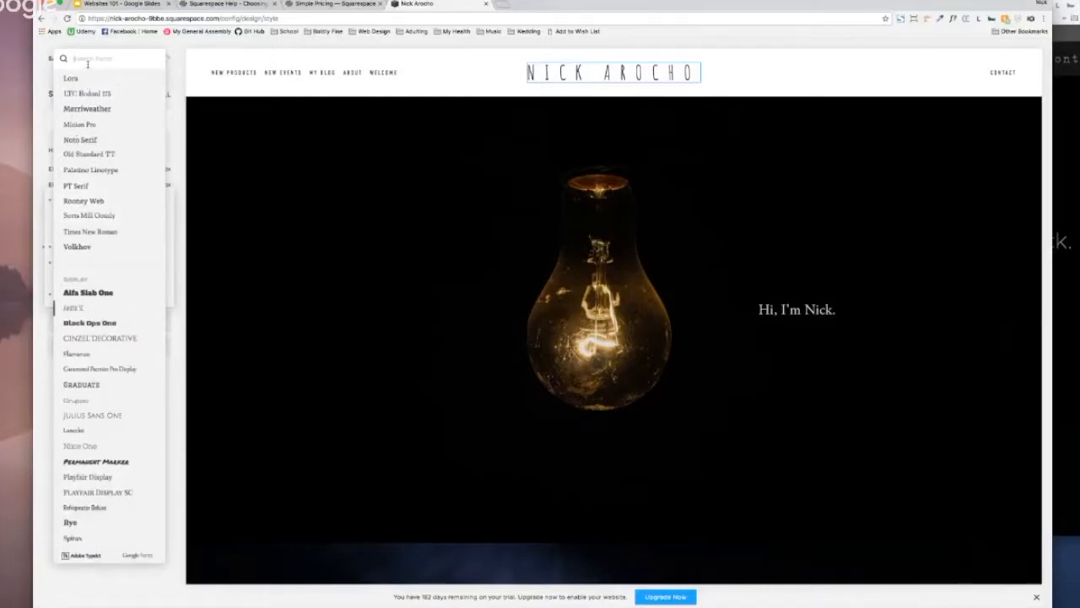
text(proxi)
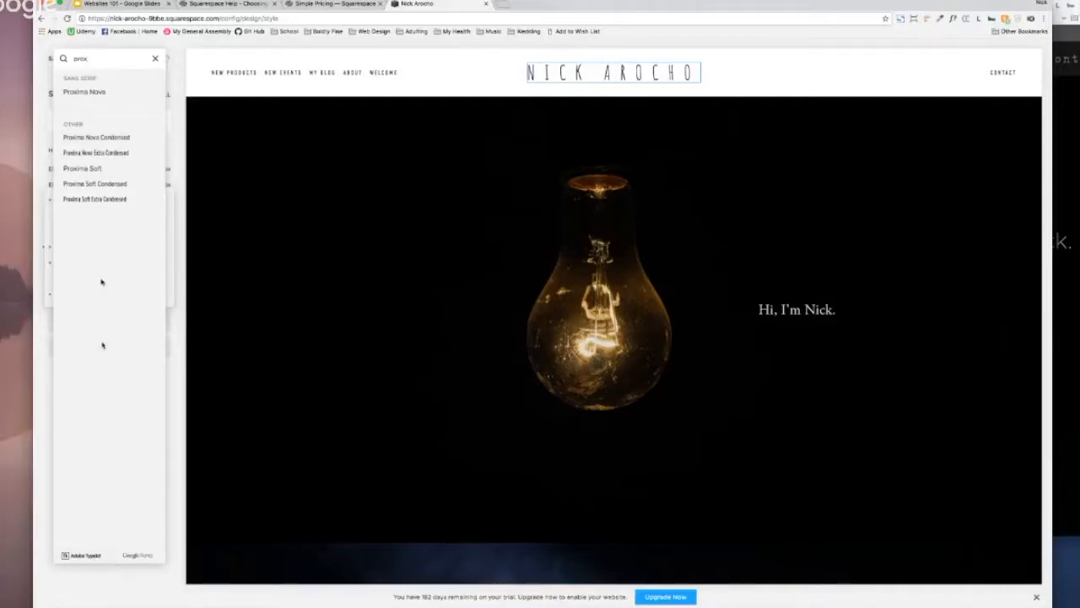
click(96, 93)
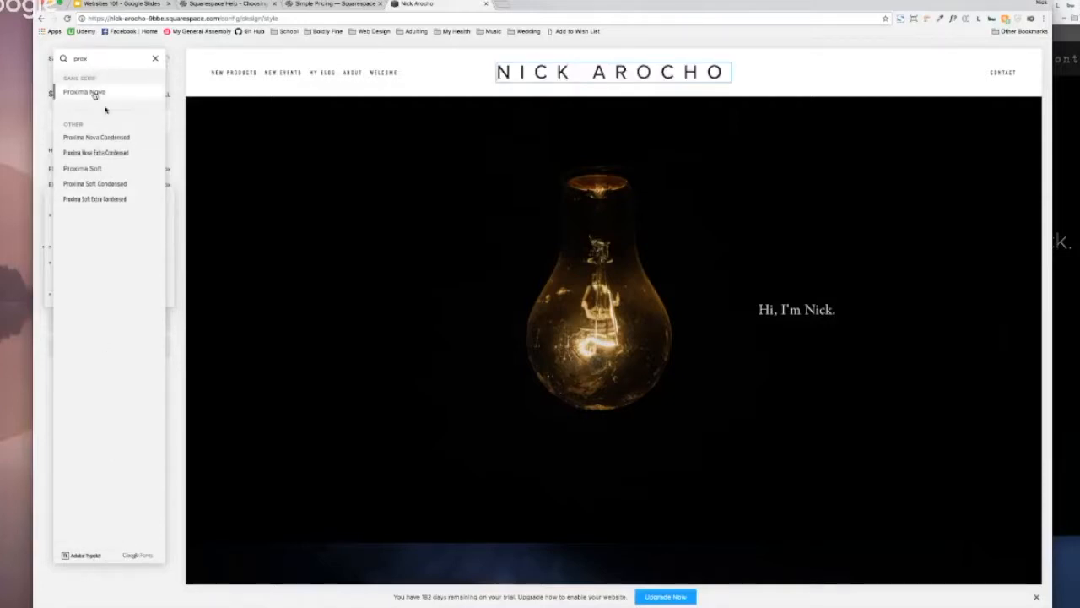
click(168, 196)
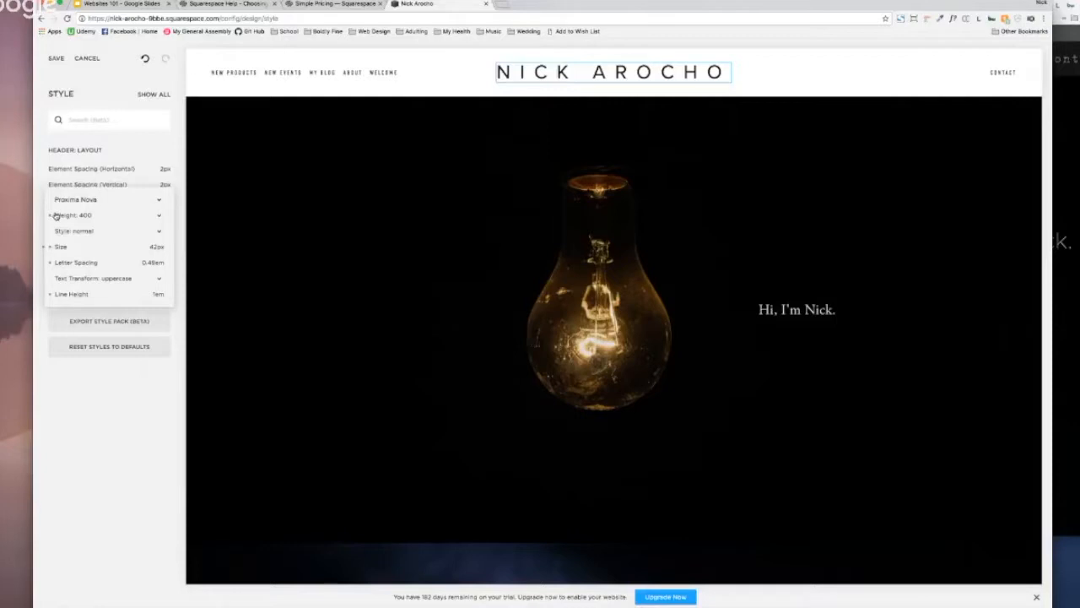
click(85, 216)
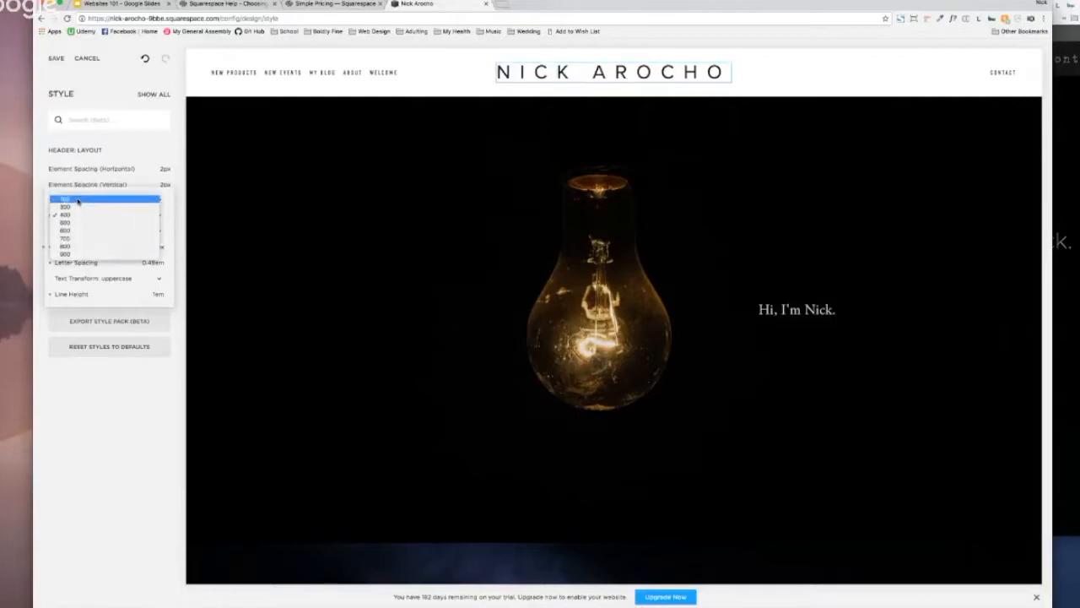
click(77, 200)
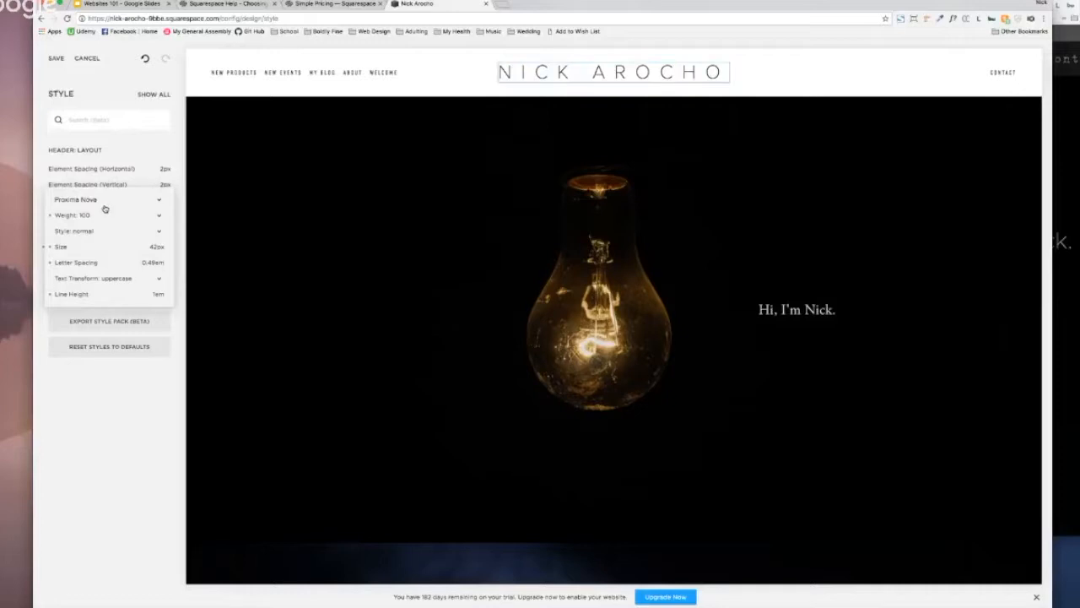
- Try the italic style on the site title, return it to normal, and slightly reduce the title's font size
mouse_move(73, 246)
click(81, 233)
click(84, 237)
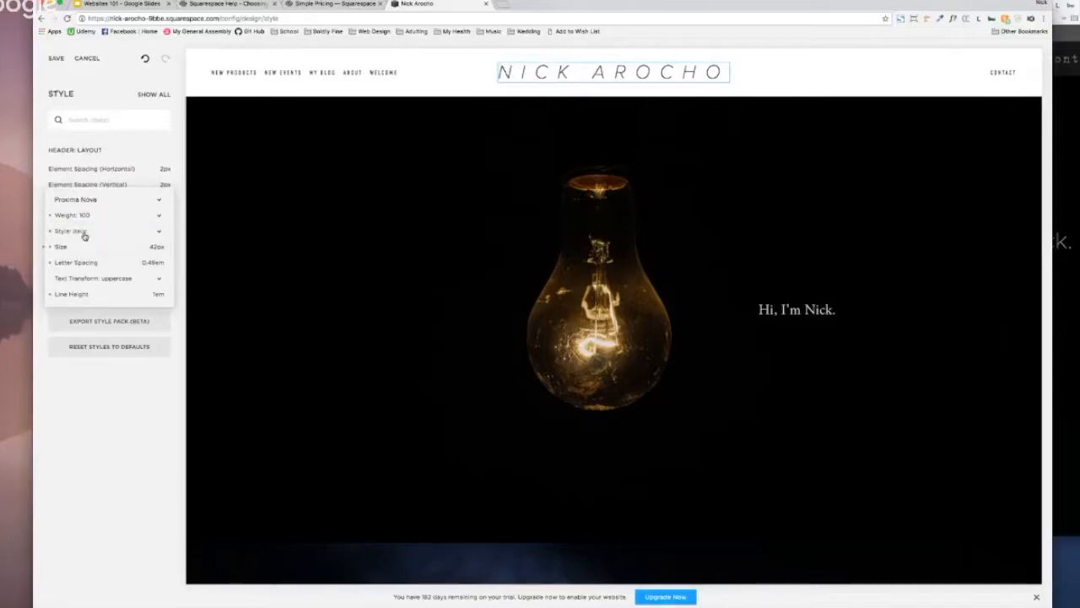
click(85, 235)
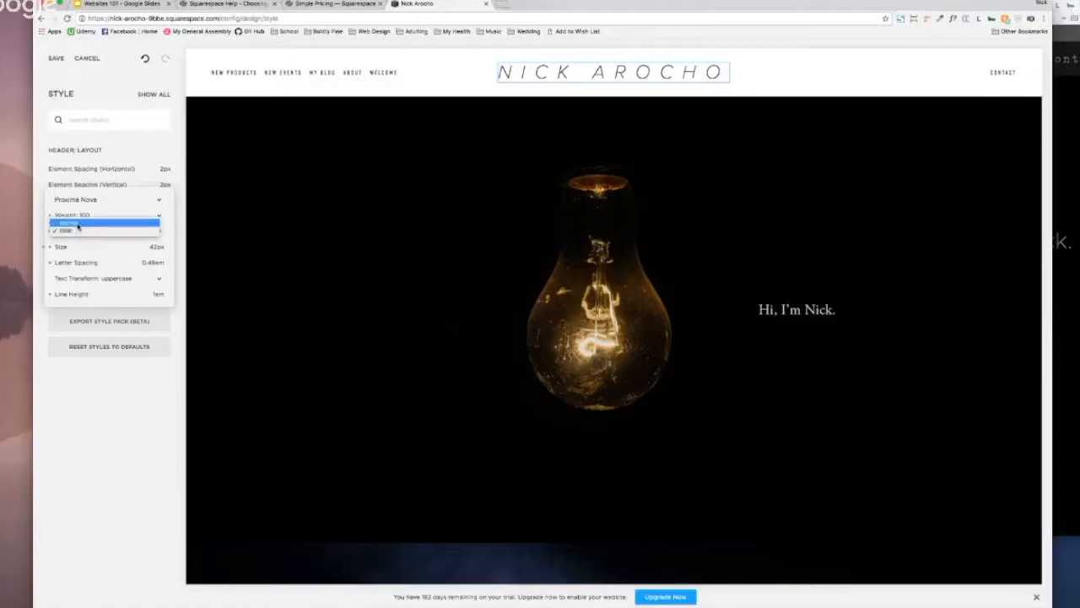
click(78, 225)
drag(82, 246, 73, 247)
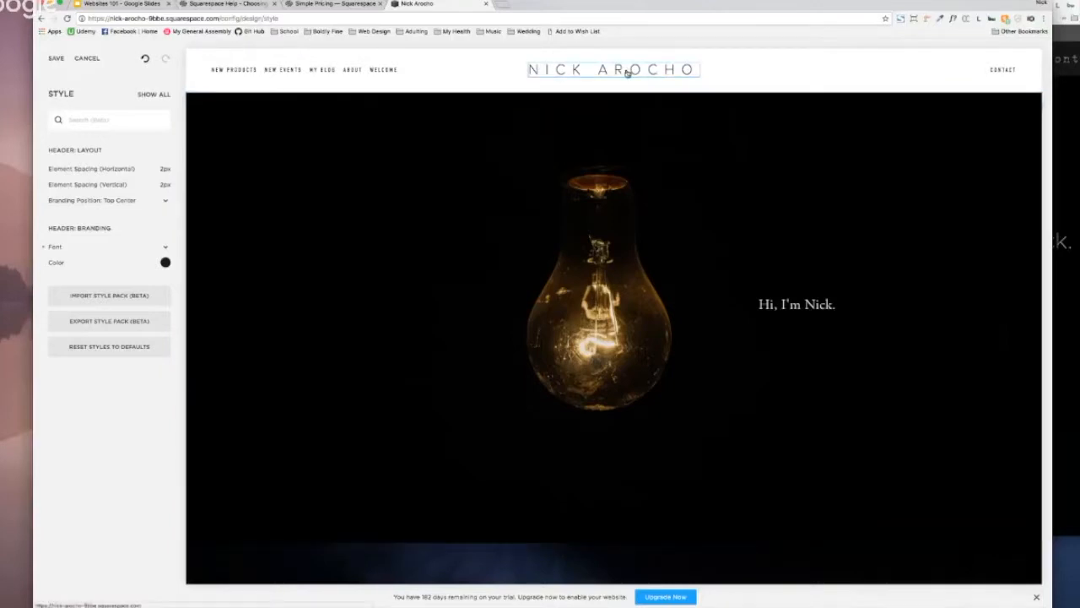
- Set the header's branding position to Top Left and its primary navigation position to Top Right
click(481, 77)
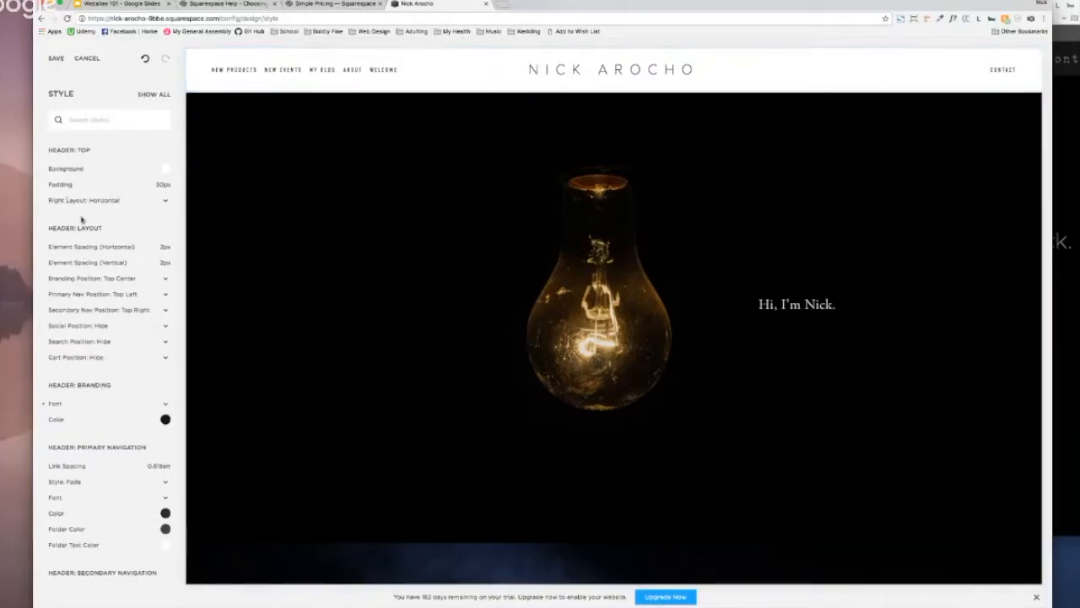
click(131, 281)
click(125, 270)
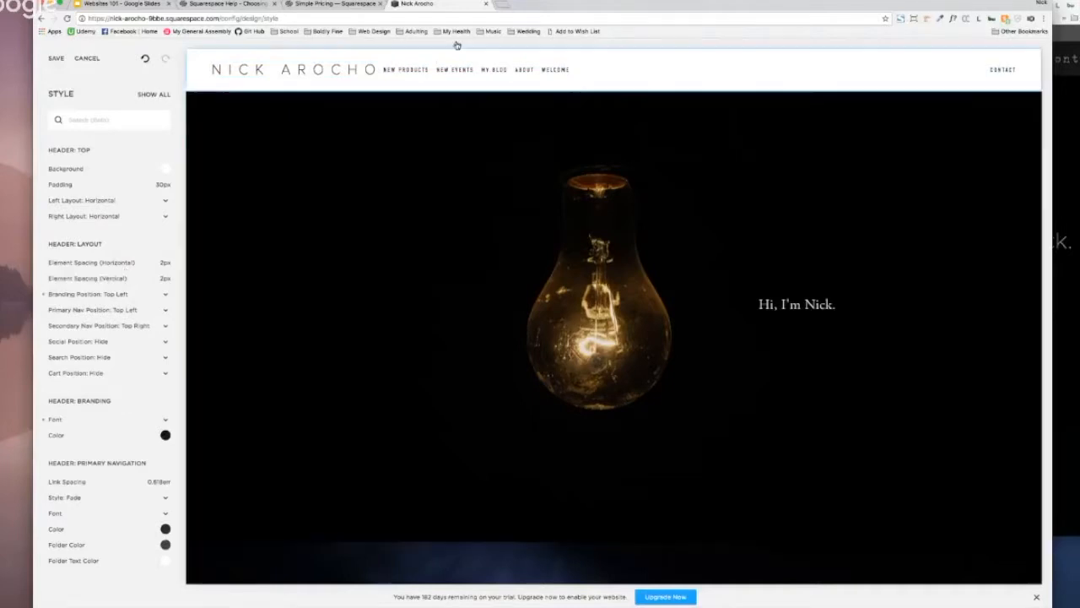
click(438, 76)
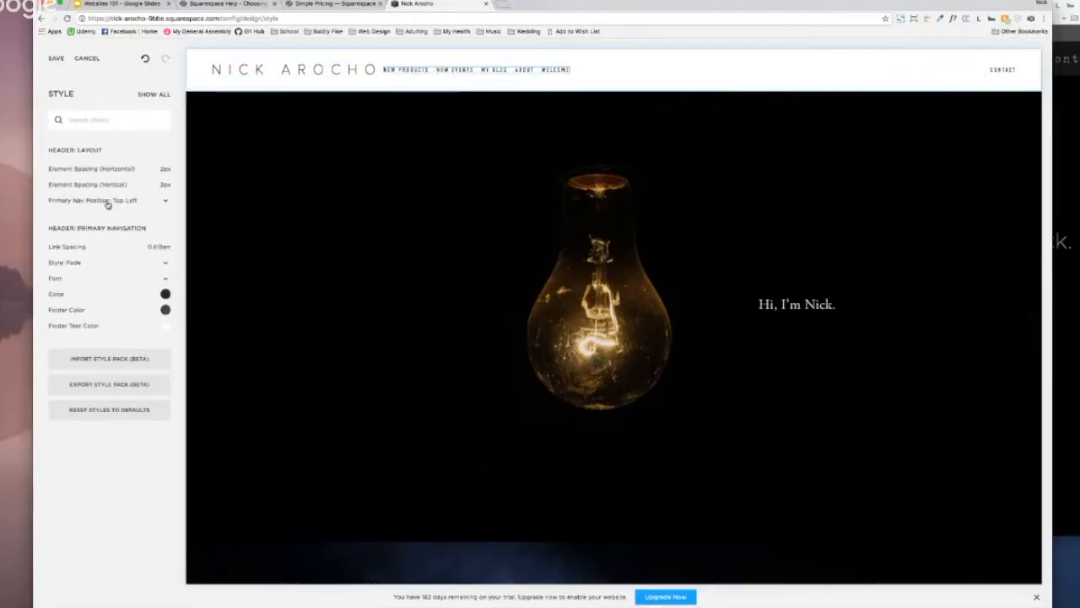
click(107, 203)
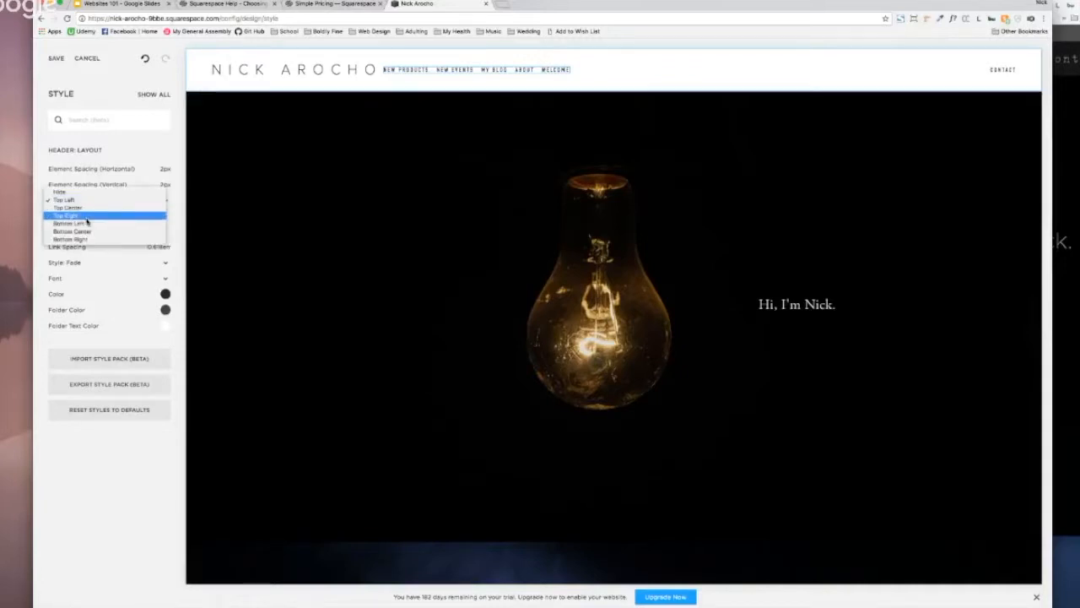
click(87, 218)
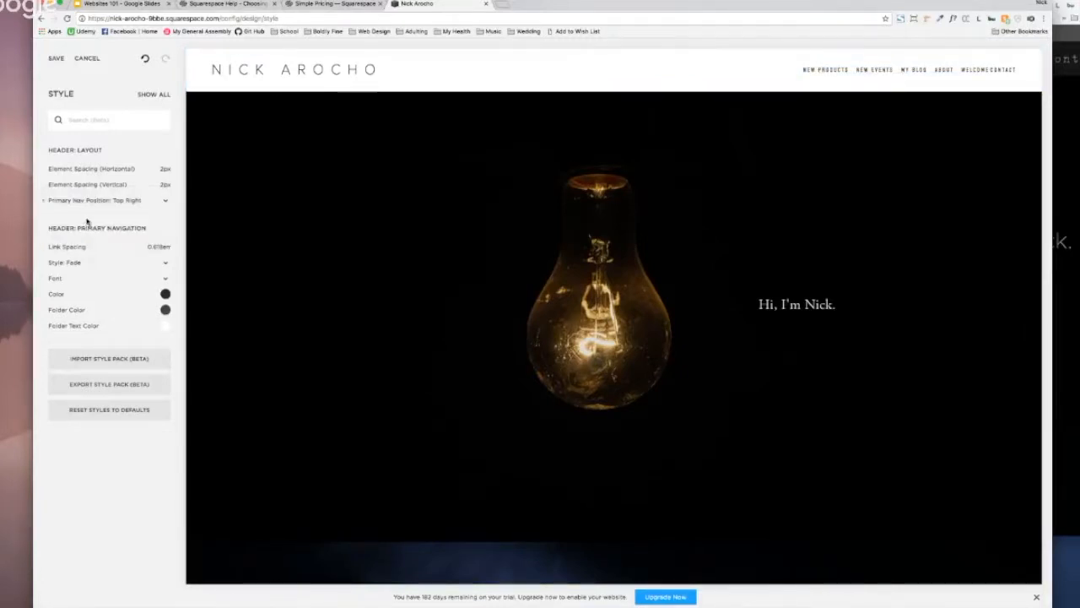
- Set the secondary navigation position to Hide so the Contact link is removed from the header
click(1005, 70)
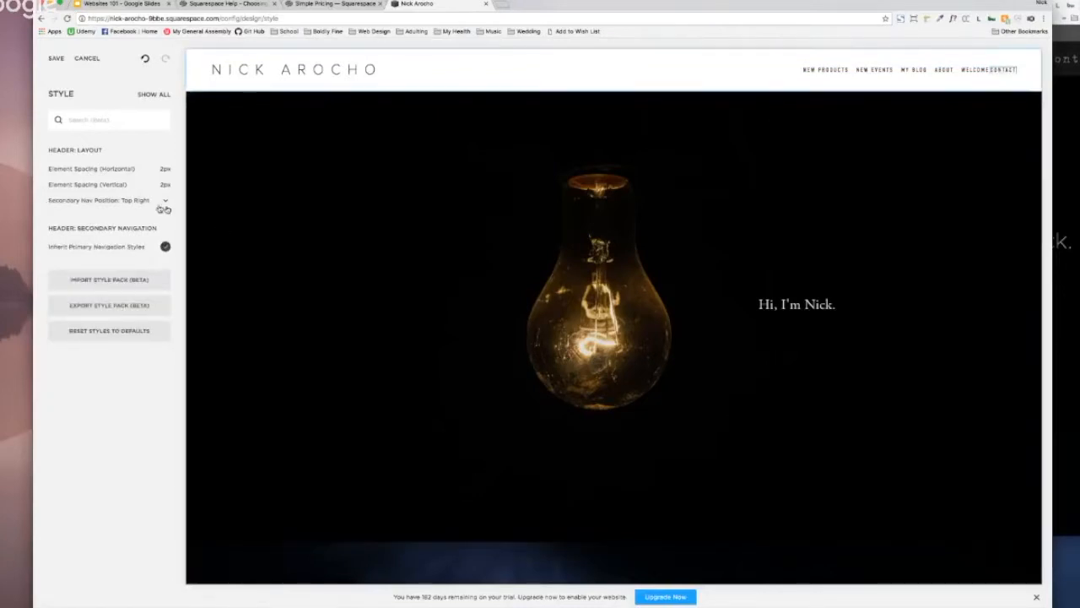
click(149, 203)
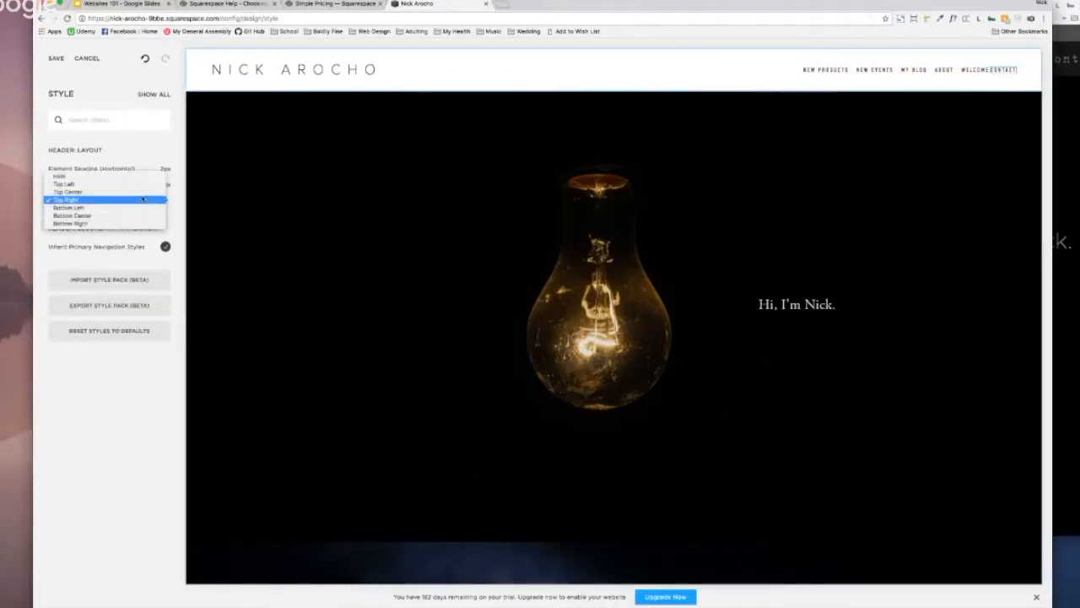
click(123, 176)
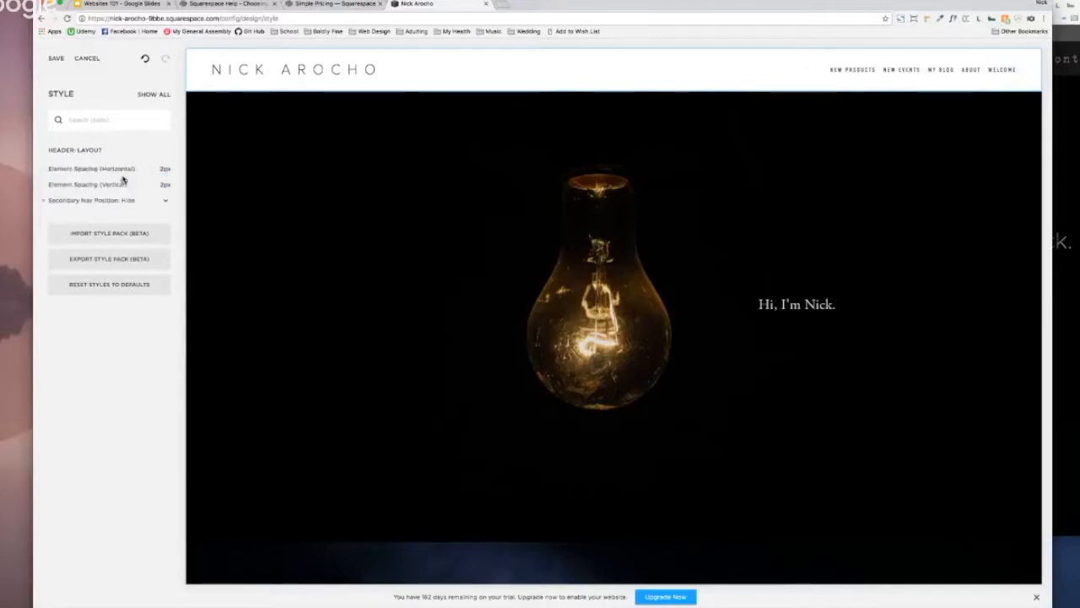
- Set the header's cart position to Top Right and change the cart style from text to the Cart icon
click(599, 70)
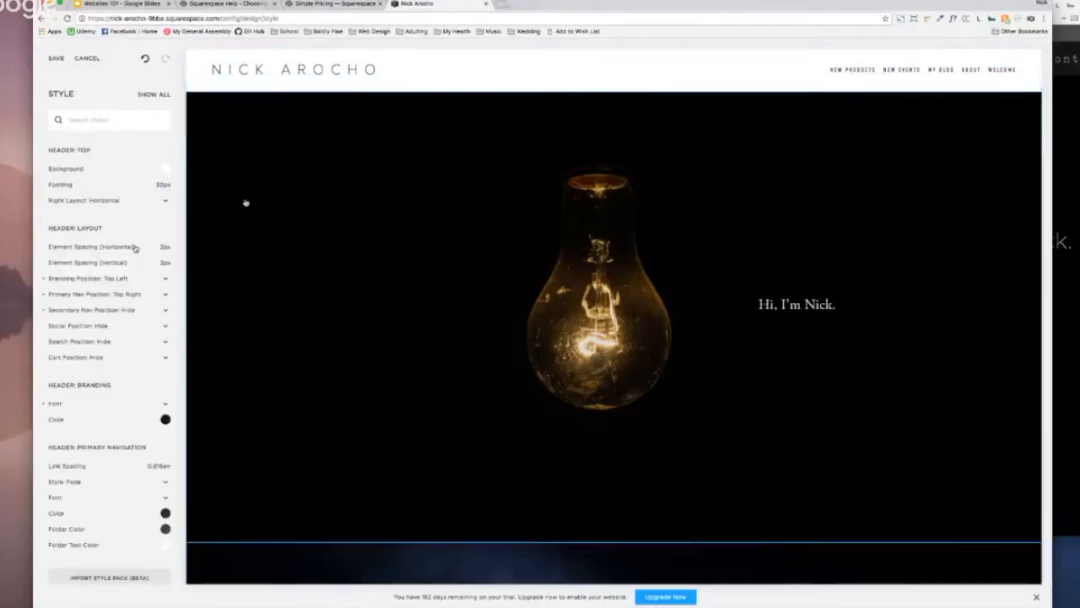
click(100, 359)
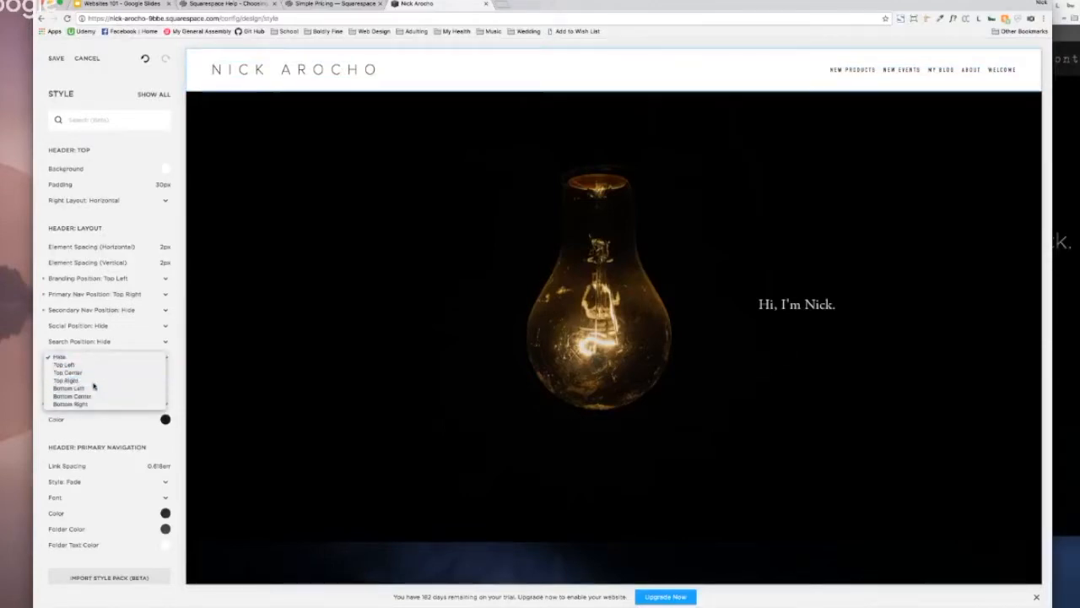
click(95, 379)
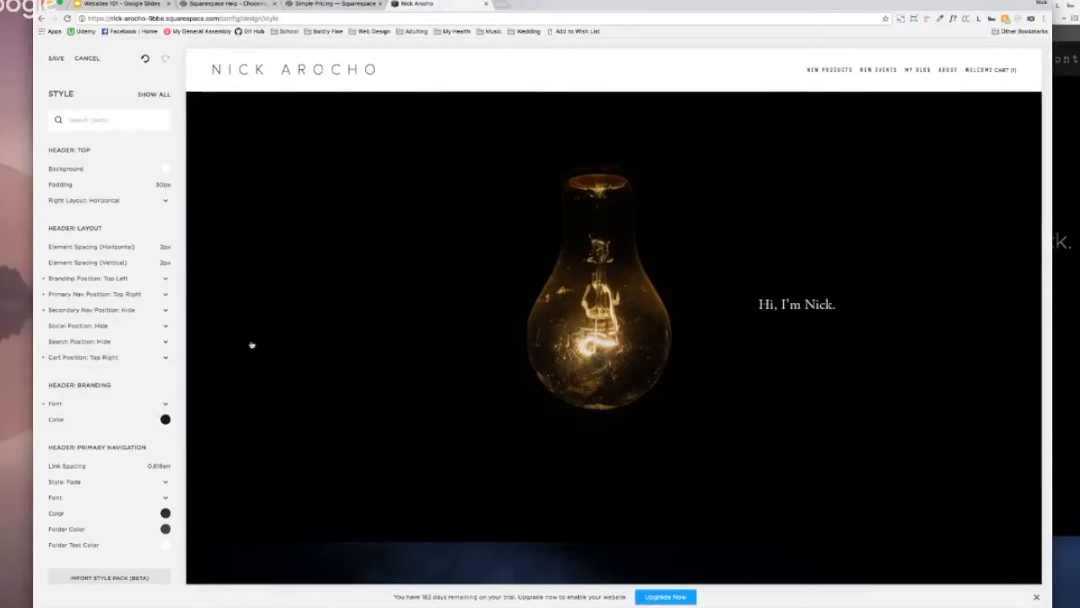
click(1014, 73)
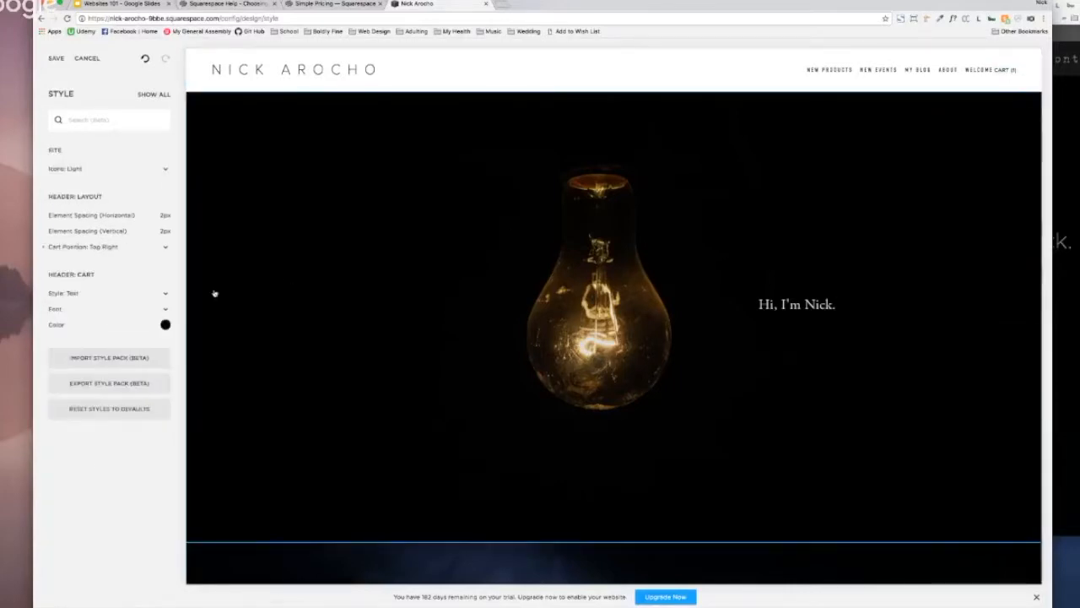
click(103, 298)
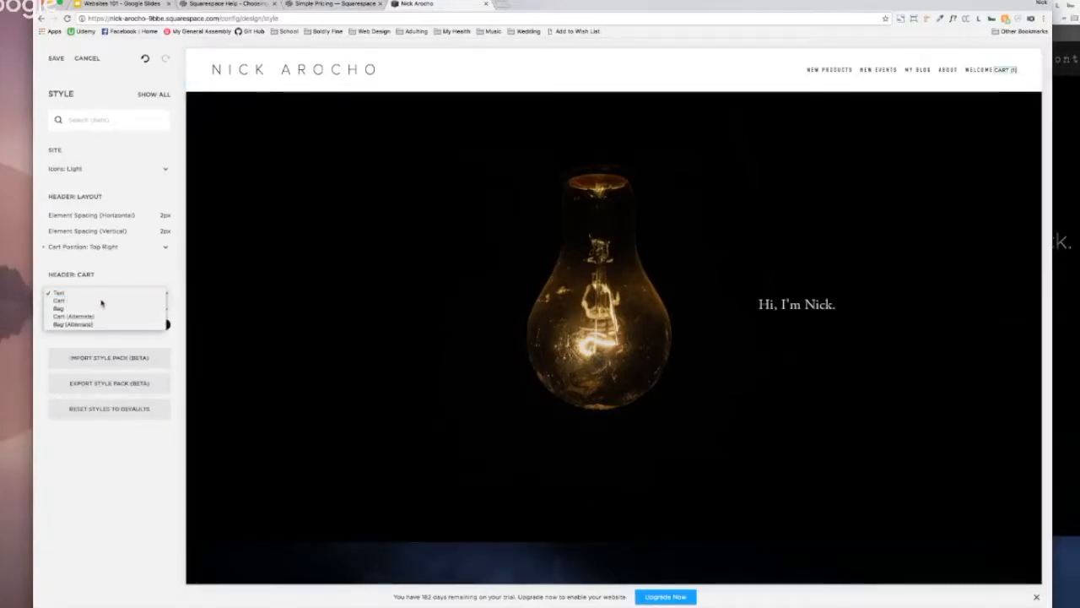
click(102, 302)
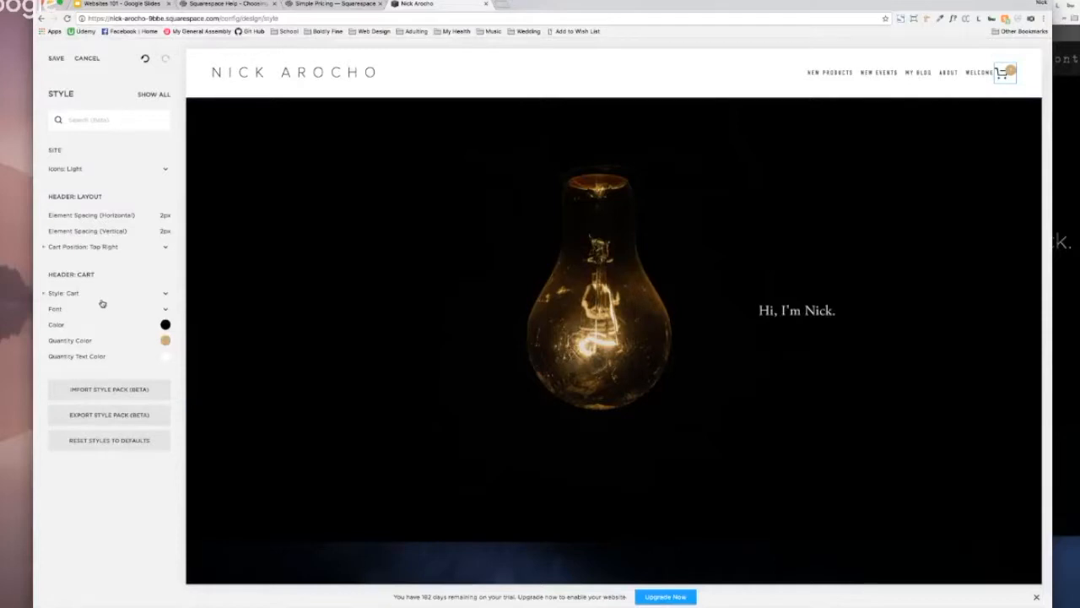
- Change the cart icon's quantity color to a bright blue
click(165, 340)
drag(110, 278, 114, 278)
click(151, 296)
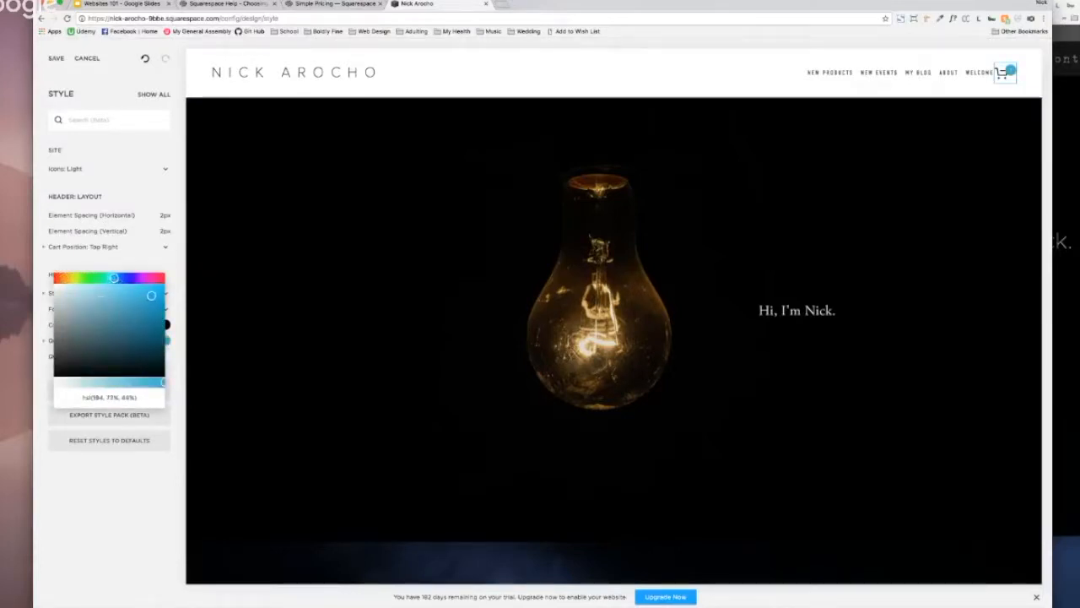
click(174, 273)
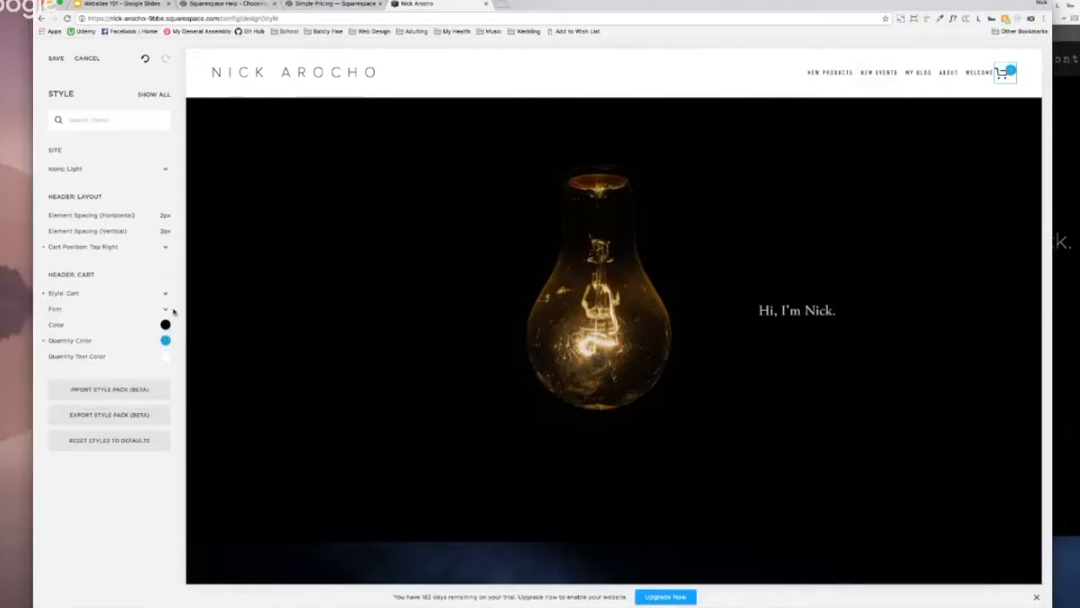
- Try a red color on the cart icon and return it to black
click(166, 326)
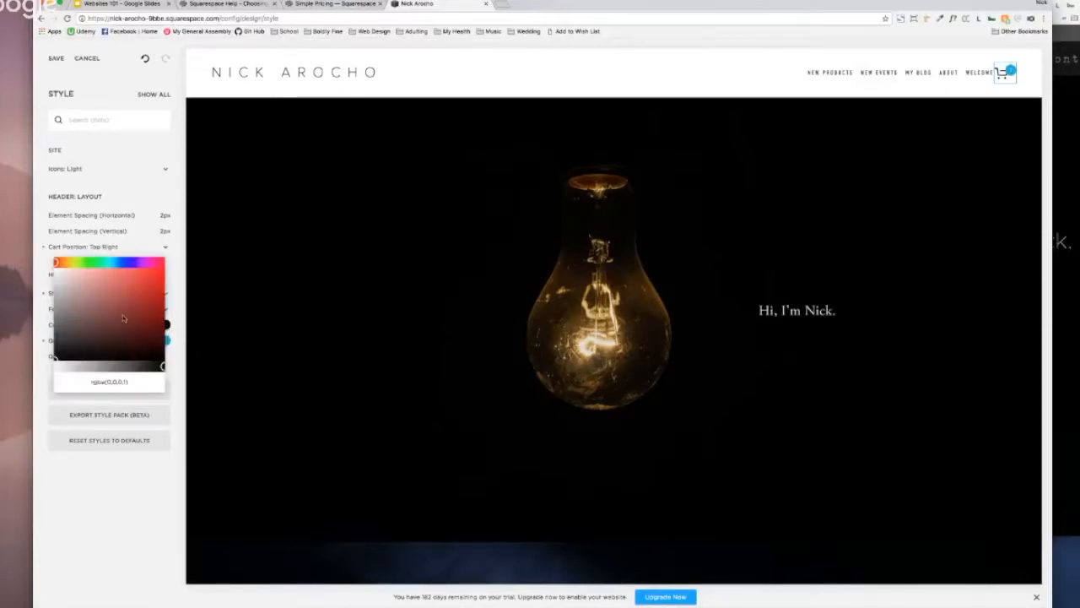
click(163, 287)
mouse_move(70, 348)
mouse_down()
mouse_move(144, 328)
mouse_move(160, 272)
mouse_move(82, 314)
mouse_move(115, 342)
mouse_move(56, 358)
mouse_up()
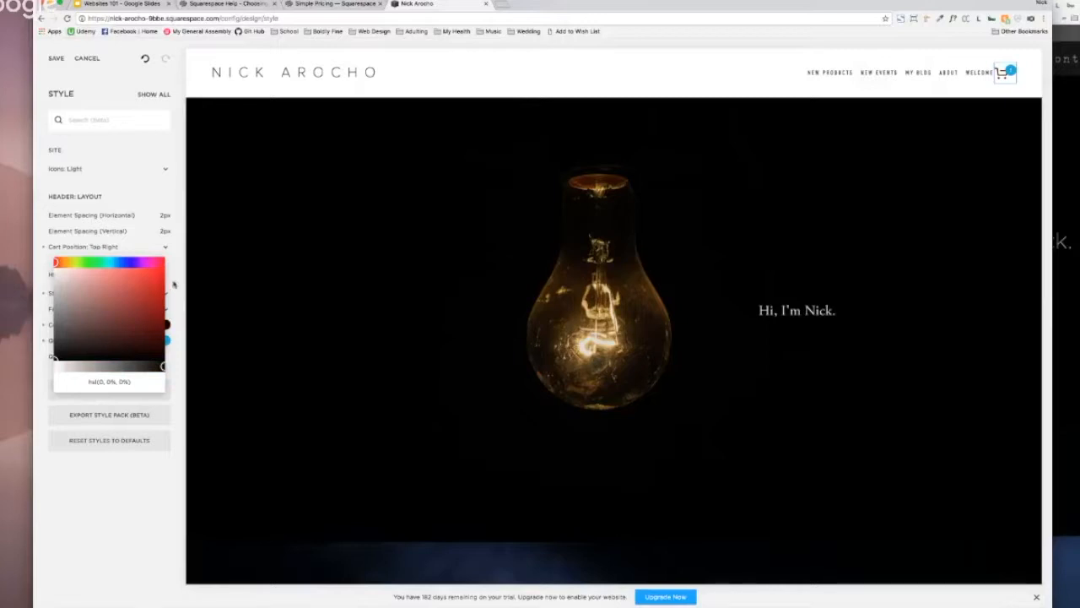
click(177, 287)
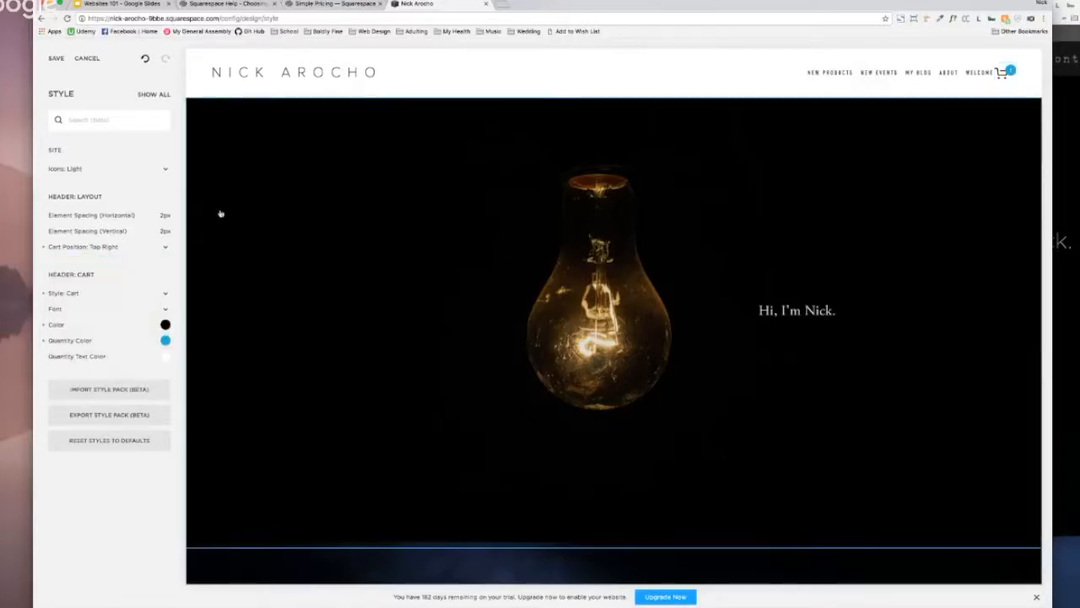
- Change the primary navigation links' font to the typewriter-style John Doe typeface
click(827, 75)
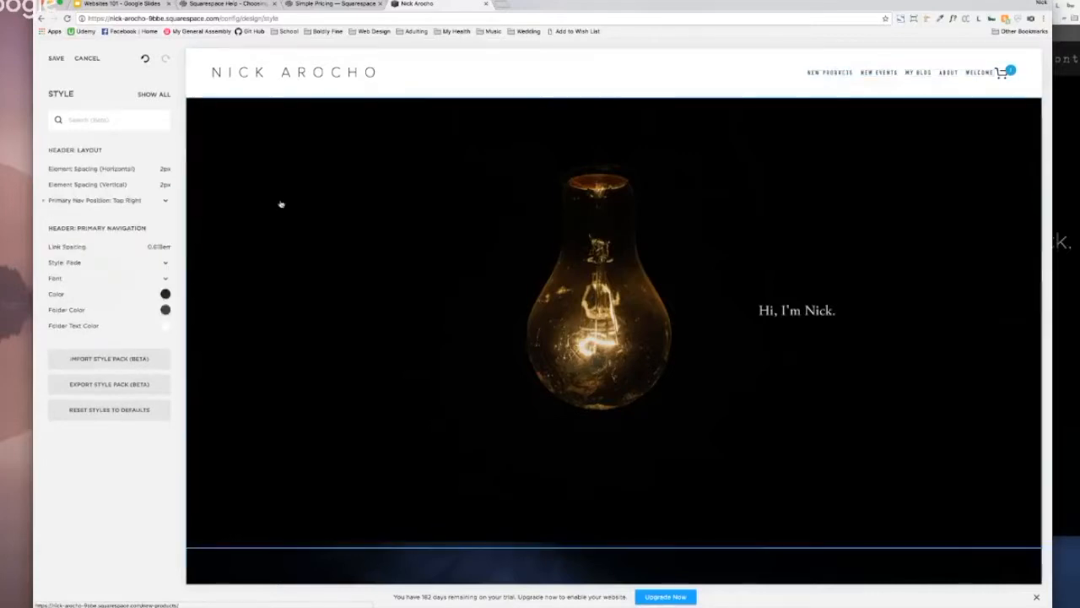
click(159, 278)
click(83, 240)
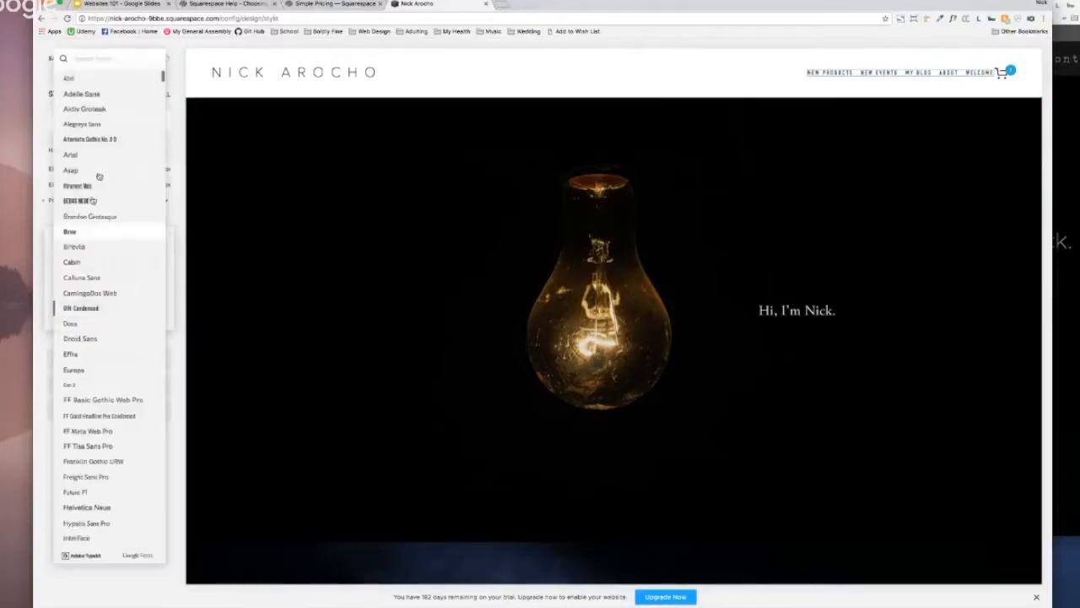
text(john)
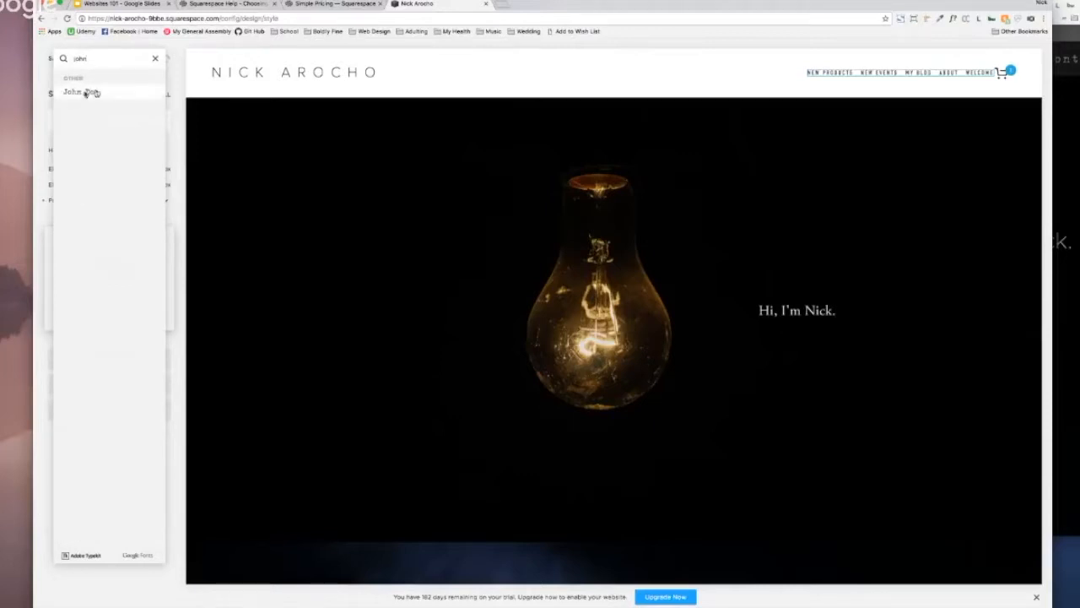
click(93, 92)
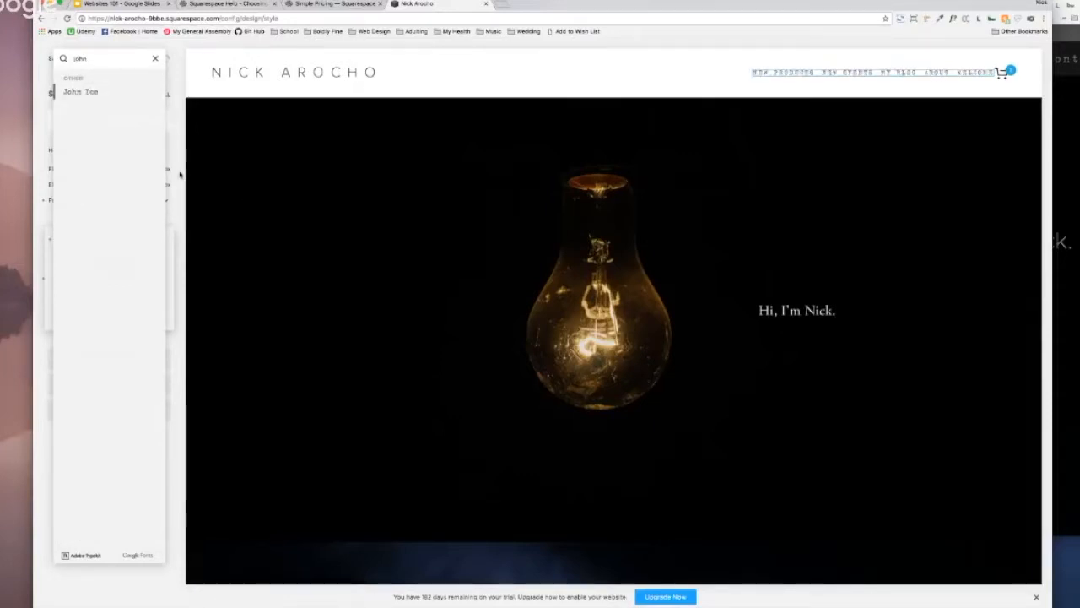
click(181, 171)
- Set the primary navigation's font size to 20 px and its text transform to lowercase
drag(60, 285, 66, 286)
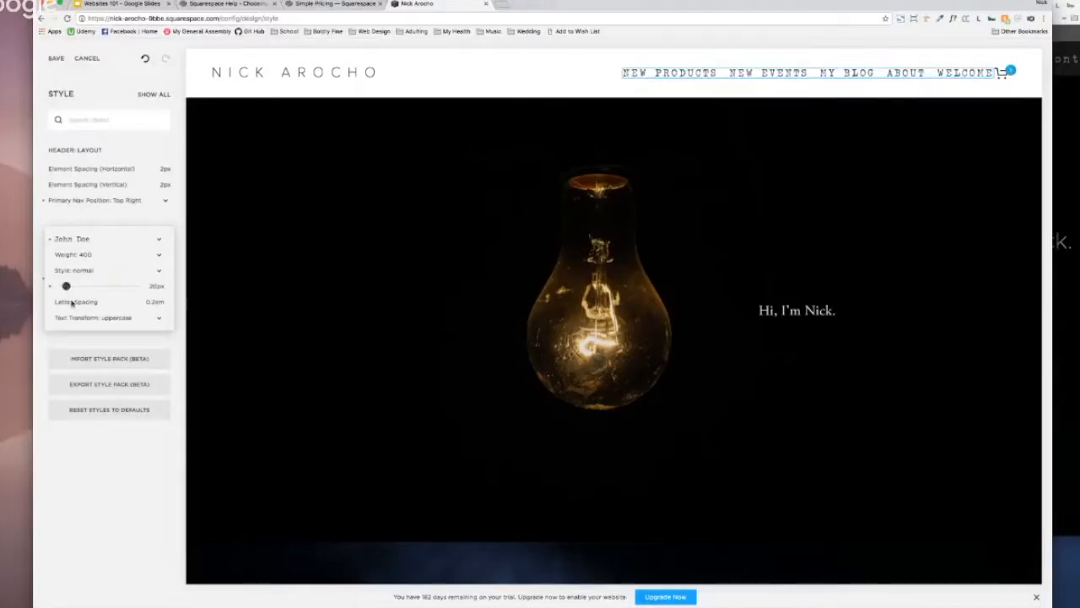
click(91, 318)
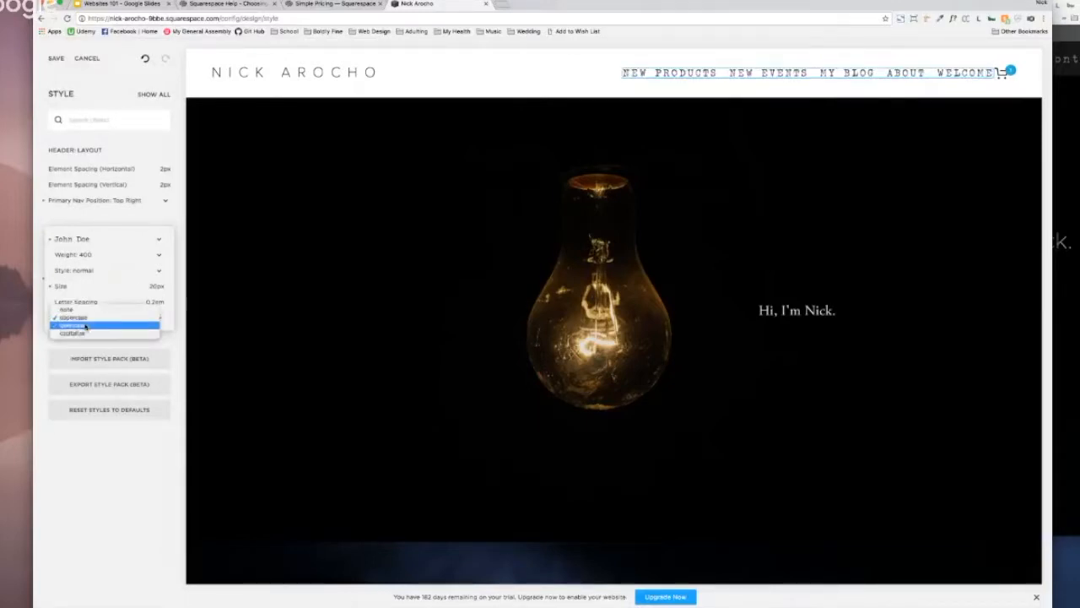
click(85, 325)
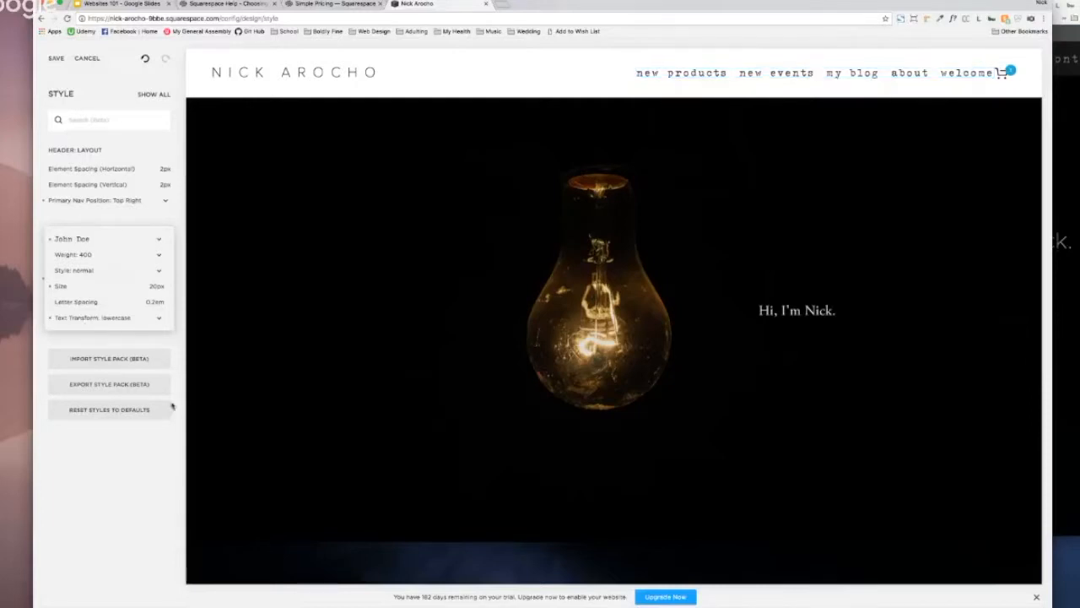
- Change the primary navigation links' color to black
click(300, 297)
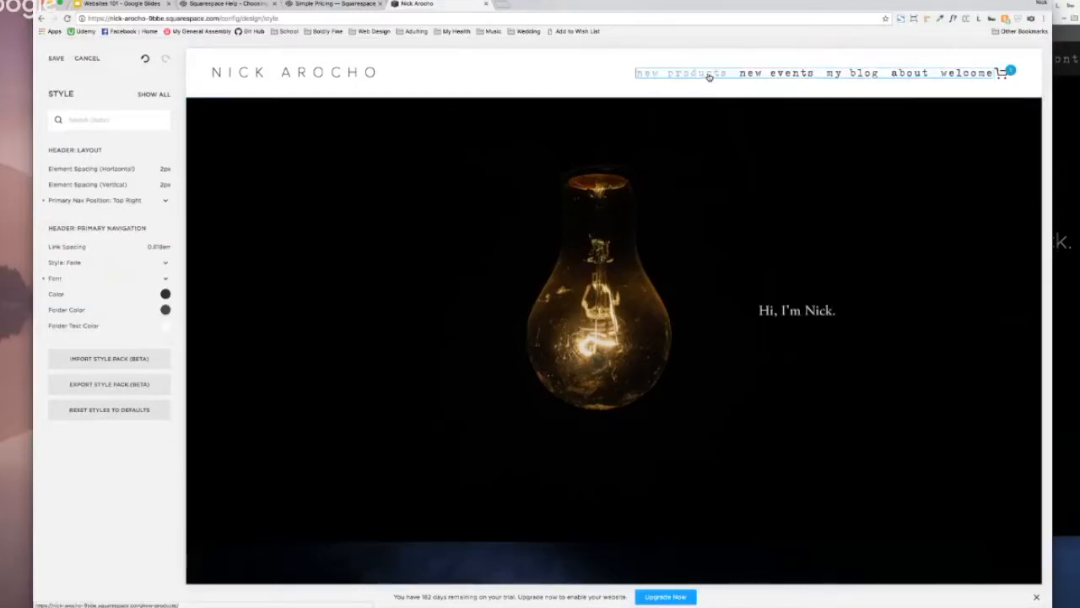
click(166, 294)
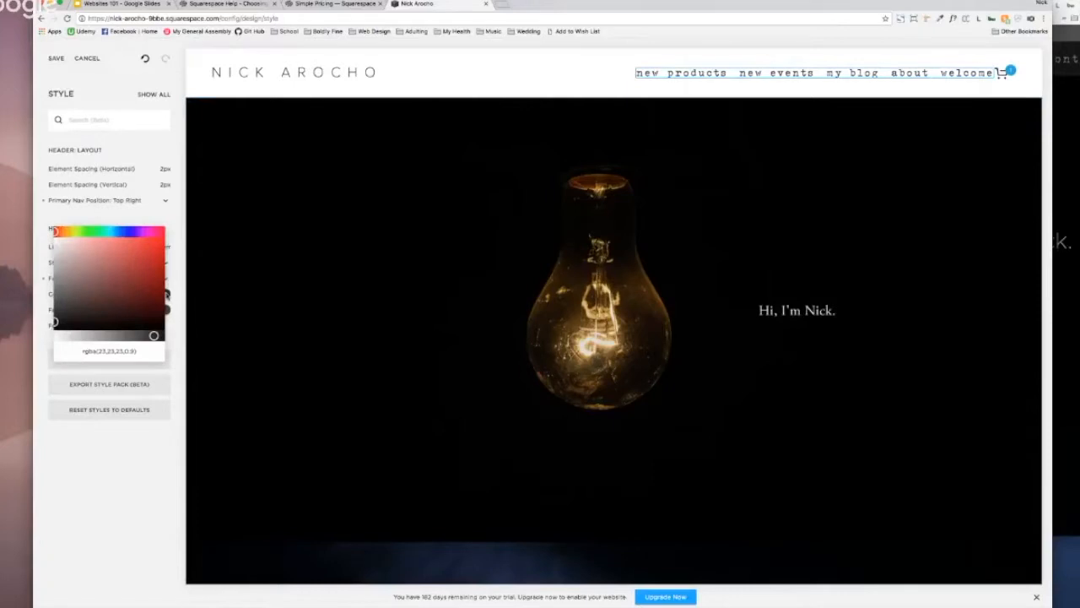
drag(124, 288, 52, 331)
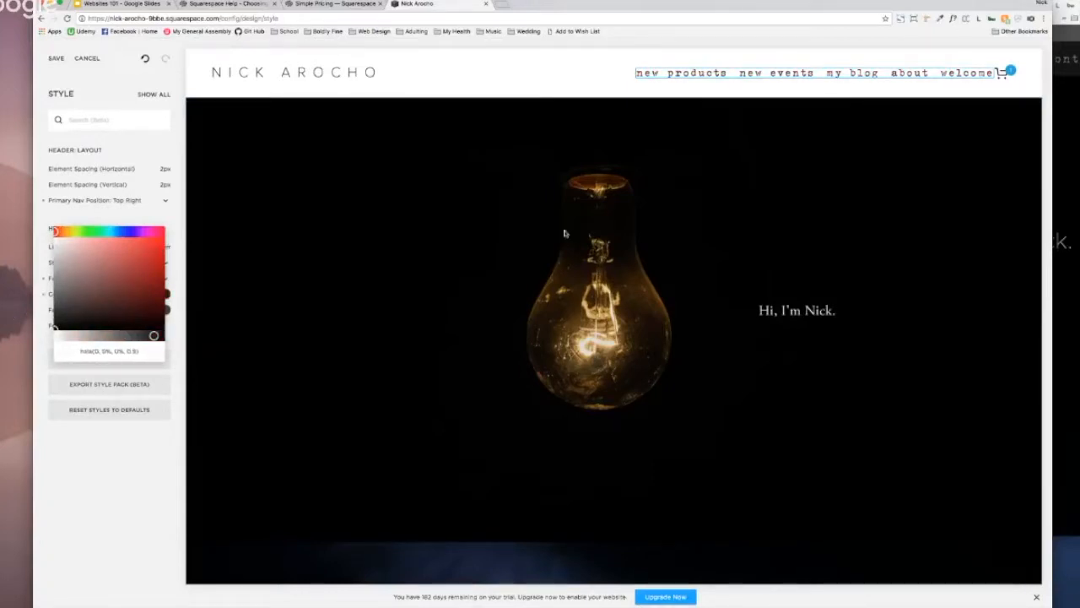
- Change the top header's background color to near-black, hsl(0, 0%, 7%)
click(590, 75)
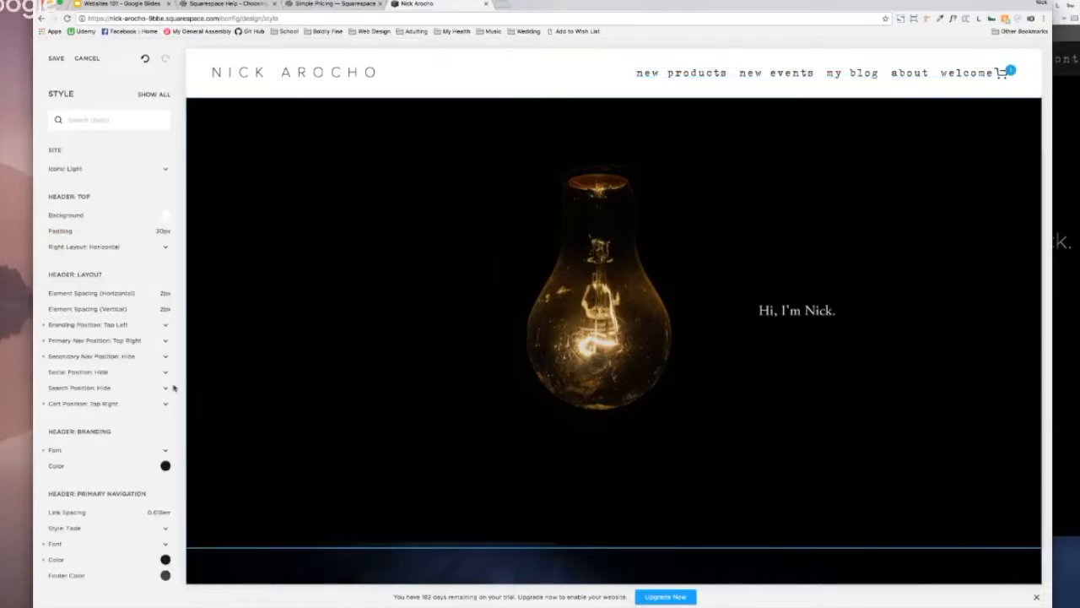
click(167, 216)
mouse_move(163, 217)
mouse_down()
mouse_move(101, 221)
mouse_move(48, 258)
mouse_up()
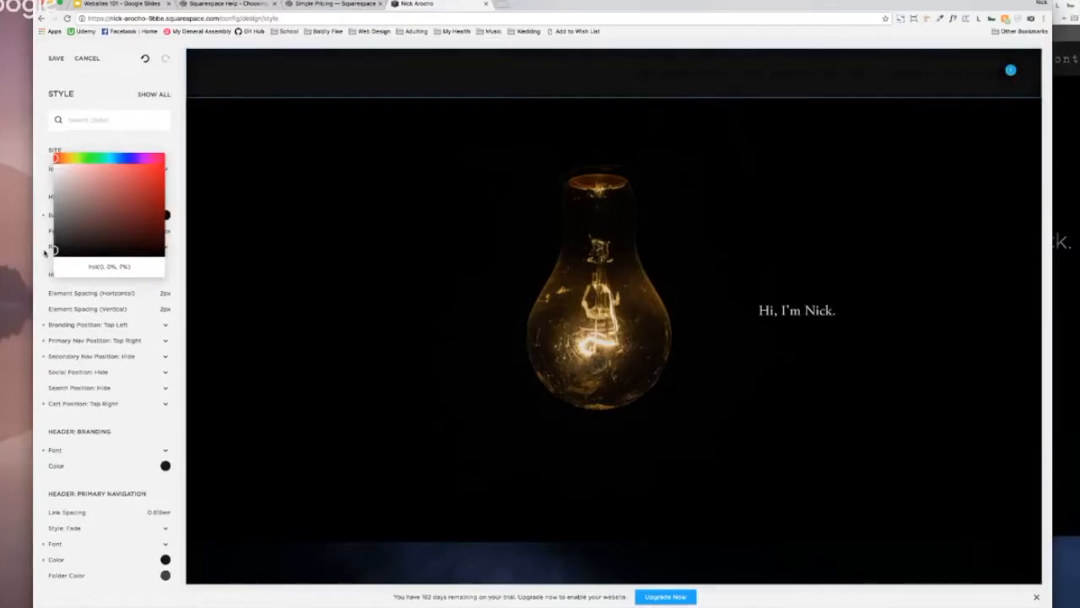
click(312, 135)
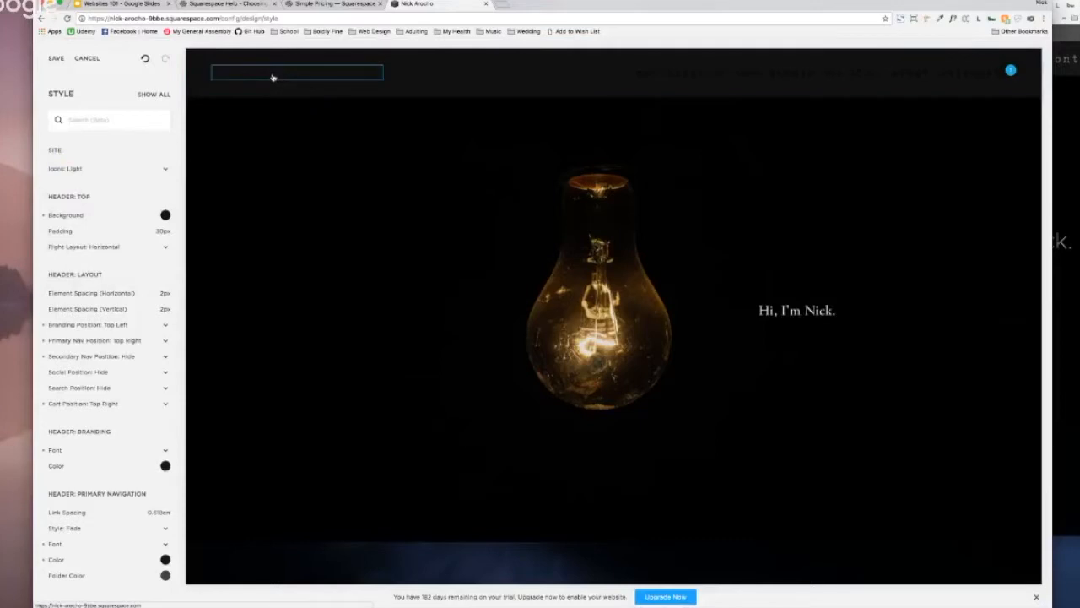
- Change the site title's color in the header to white
click(272, 76)
click(165, 265)
drag(95, 253, 42, 194)
click(454, 219)
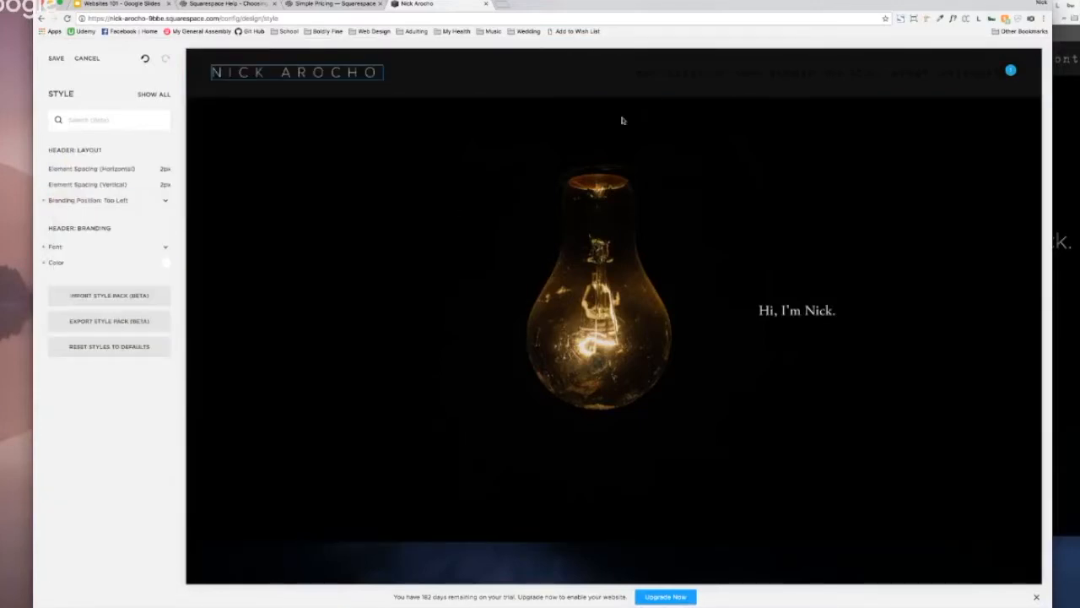
- Change the primary navigation links' color to light gray, hsla(0, 0%, 60%, 0.9)
click(673, 75)
click(166, 294)
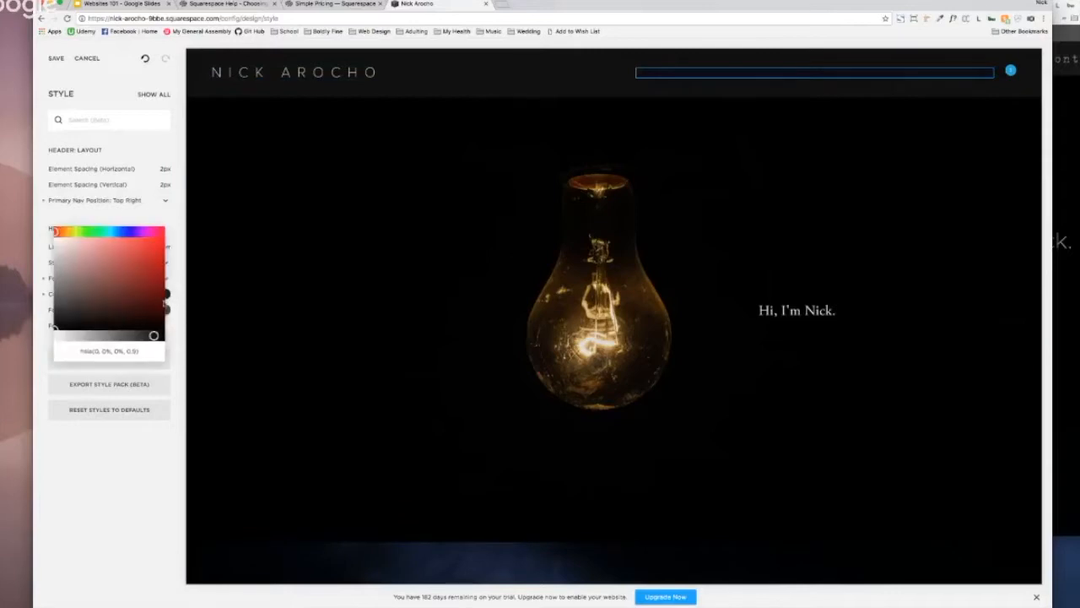
drag(154, 335, 34, 277)
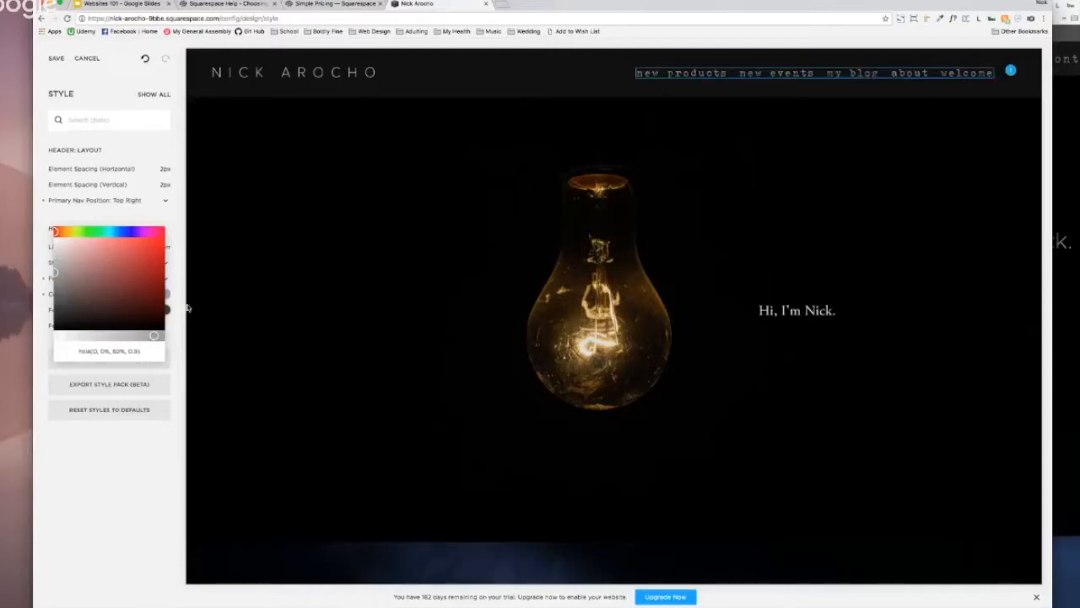
click(215, 305)
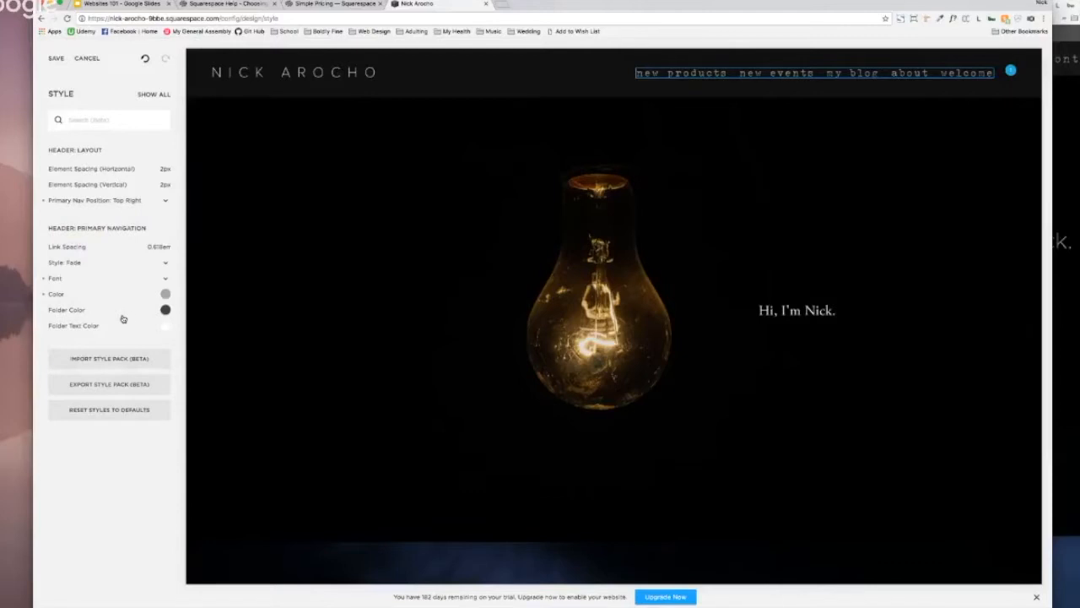
- Look through the header's style settings and search them for "nav"
click(600, 75)
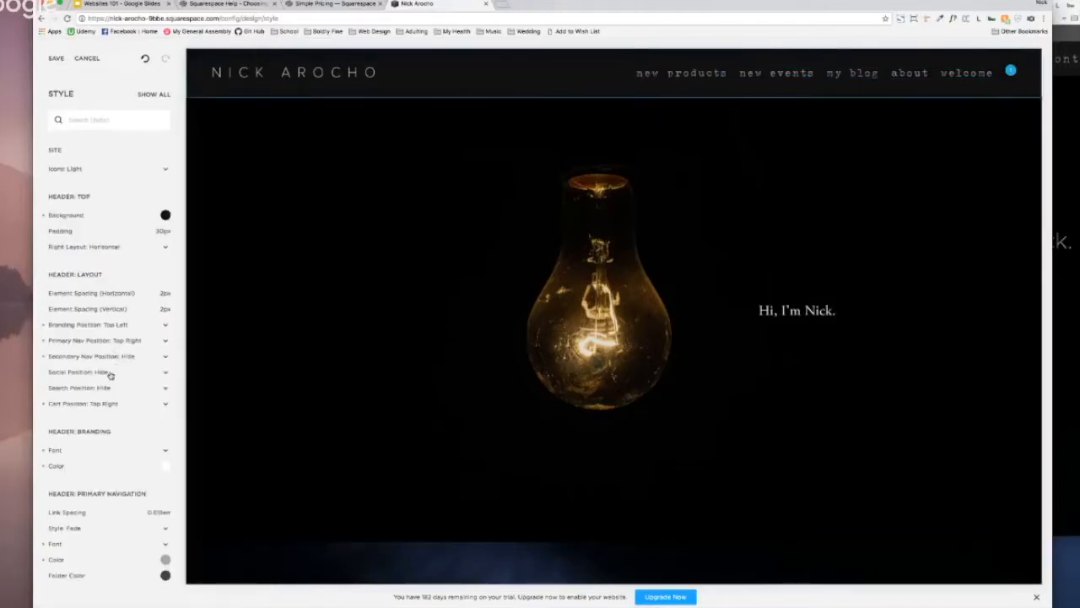
scroll(110, 375, down, 4)
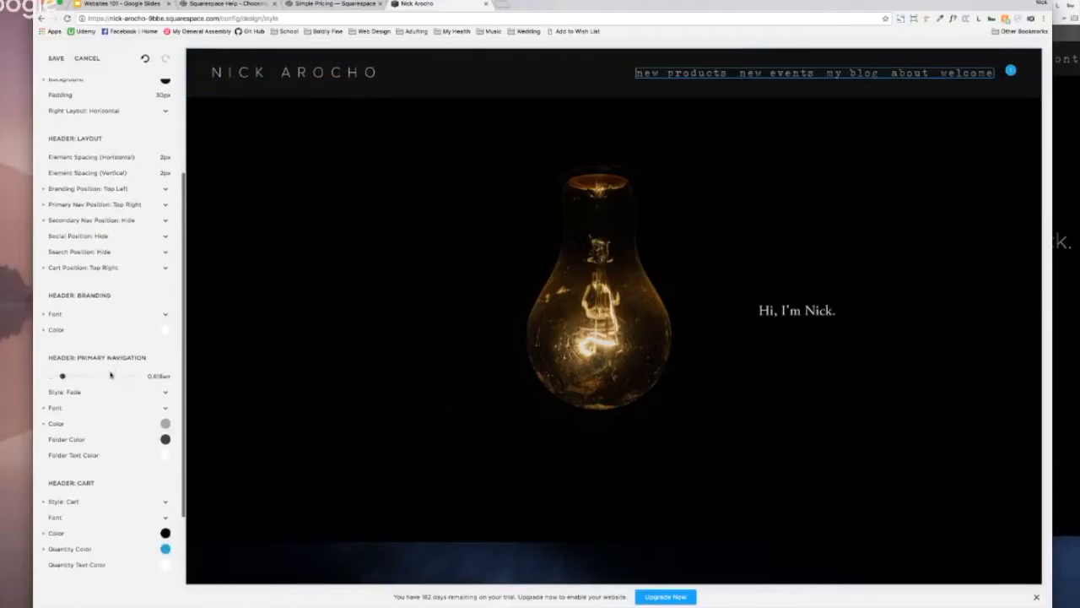
scroll(116, 443, up, 1)
scroll(119, 445, up, 4)
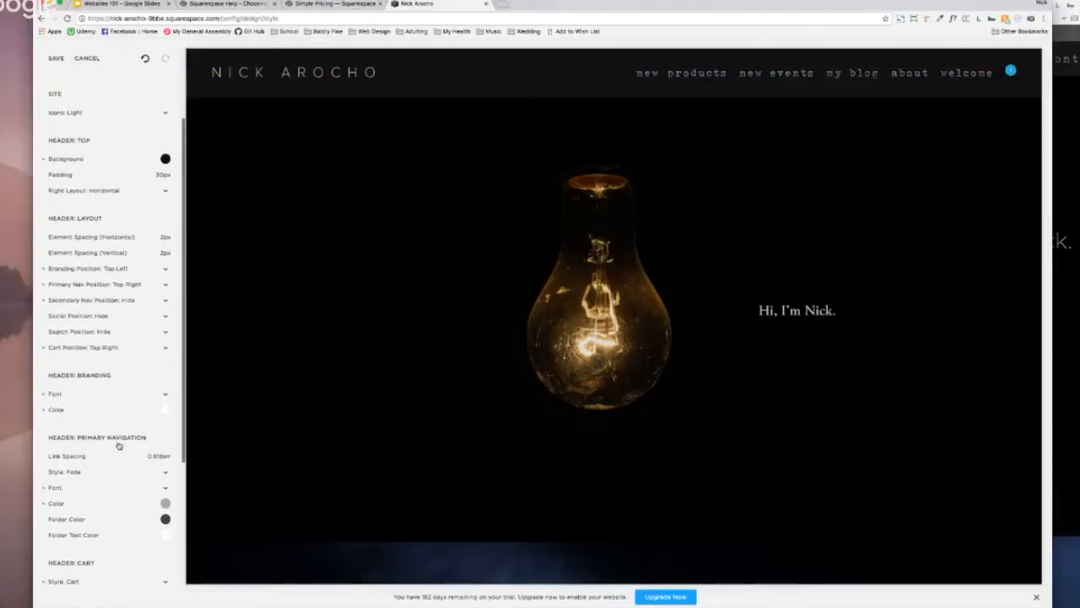
scroll(101, 139, up, 3)
click(101, 120)
text(scr)
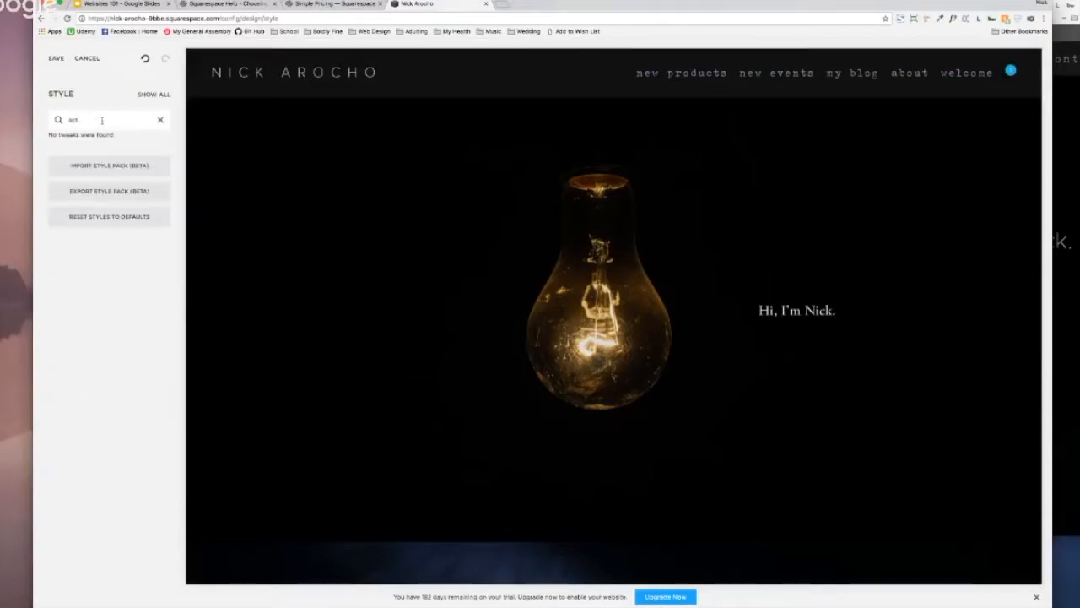
key(BackSpace)
key(BackSpace)
key(BackSpace)
text(nav)
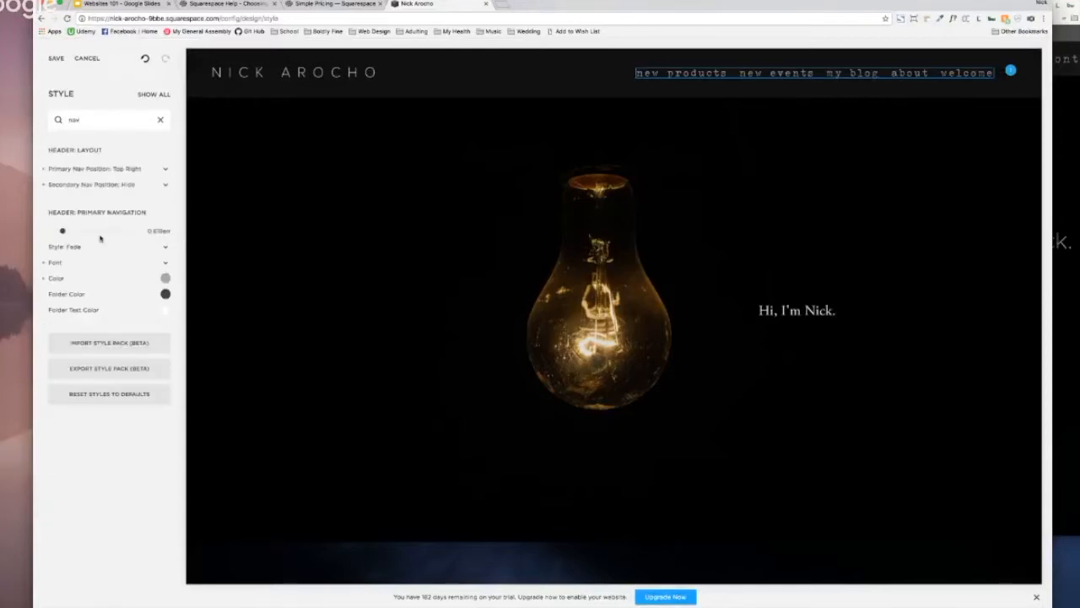
- Set the primary navigation's style to Active and its active link color to opaque white, hsl(0, 0%, 100%)
click(96, 246)
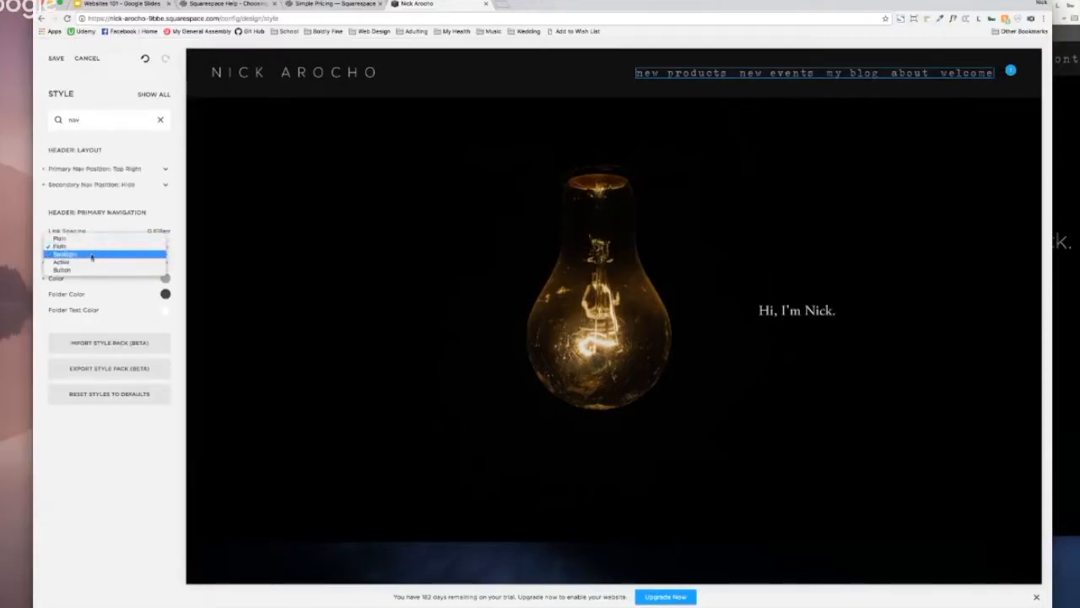
click(87, 263)
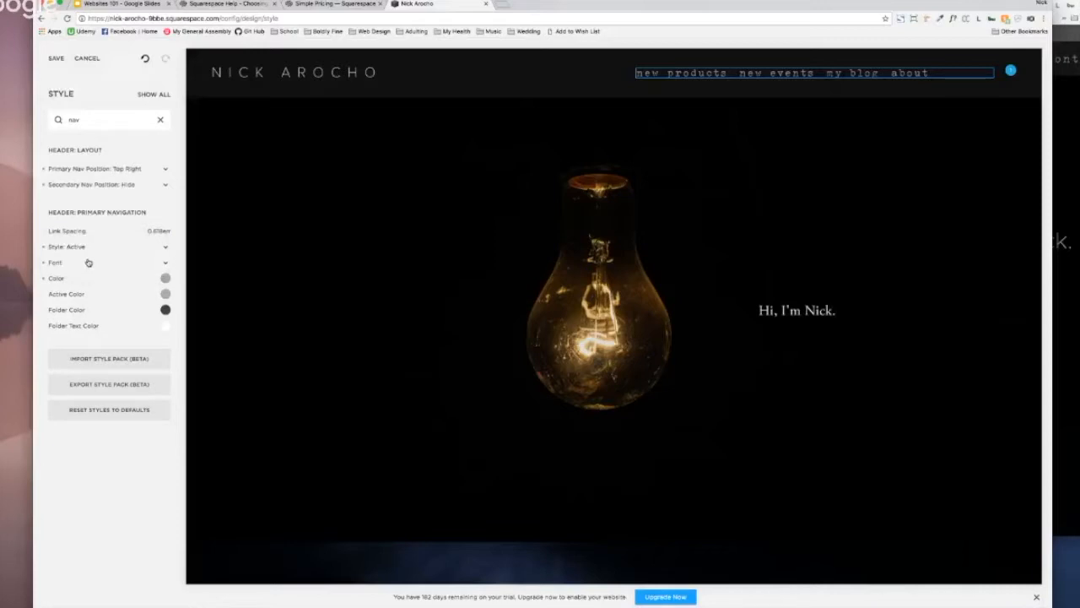
click(165, 294)
mouse_move(126, 278)
mouse_down()
mouse_move(146, 238)
mouse_move(136, 237)
mouse_move(108, 272)
mouse_up()
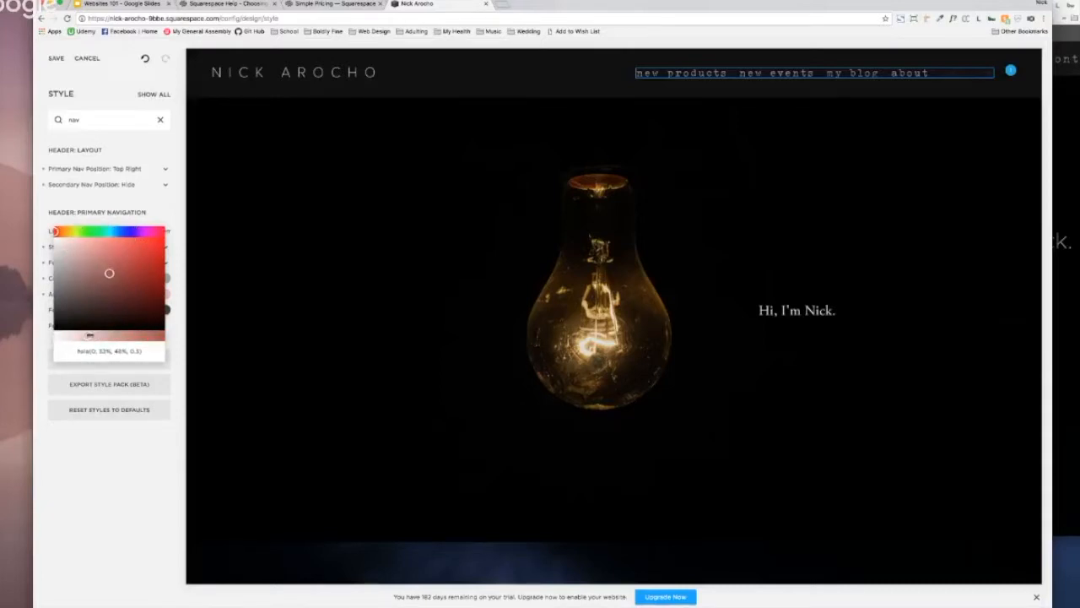
drag(91, 336, 168, 338)
drag(130, 247, 183, 238)
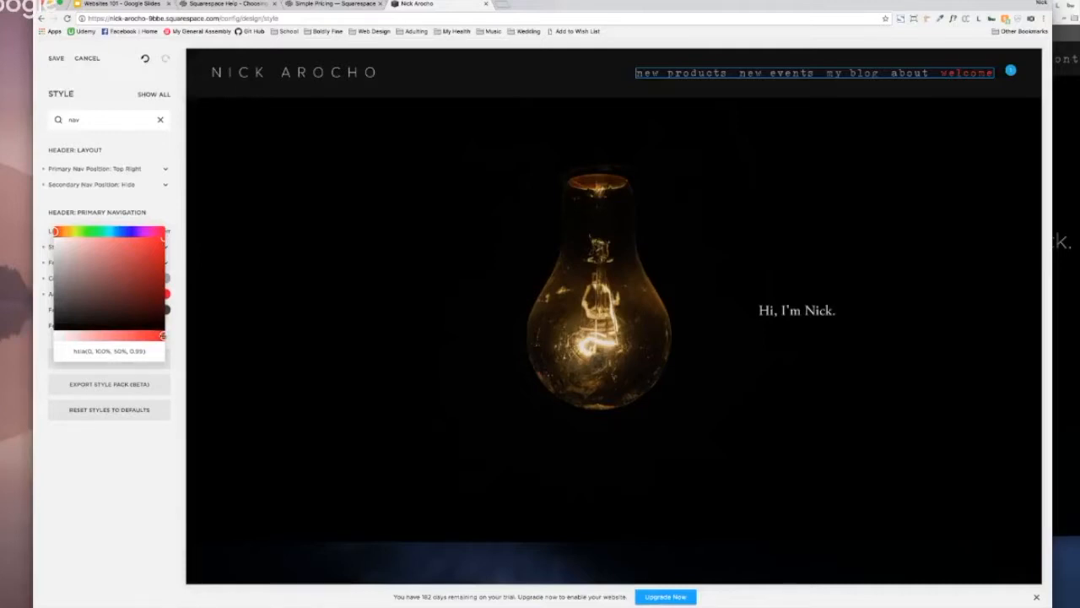
drag(159, 336, 200, 333)
drag(164, 239, 39, 232)
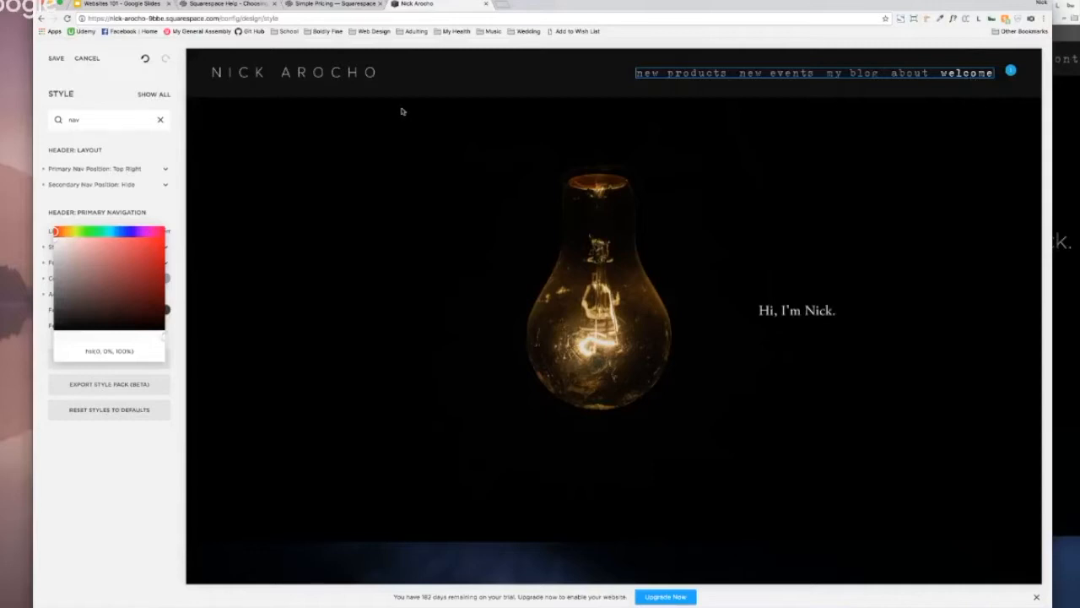
click(403, 151)
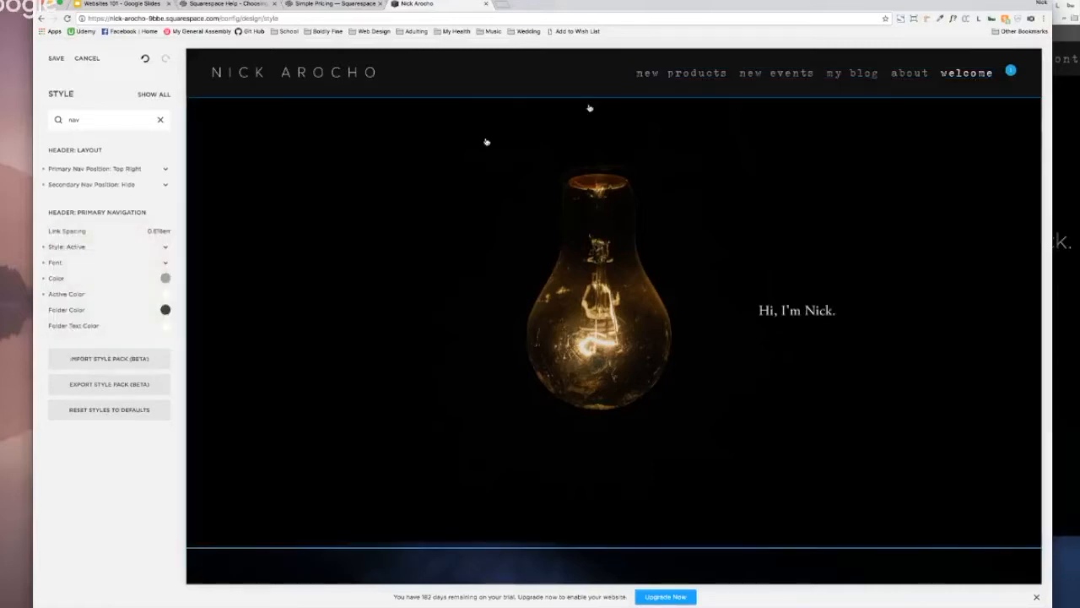
- Clear the style search and change the header cart icon's color to white, hsl(0, 0%, 100%)
click(1011, 73)
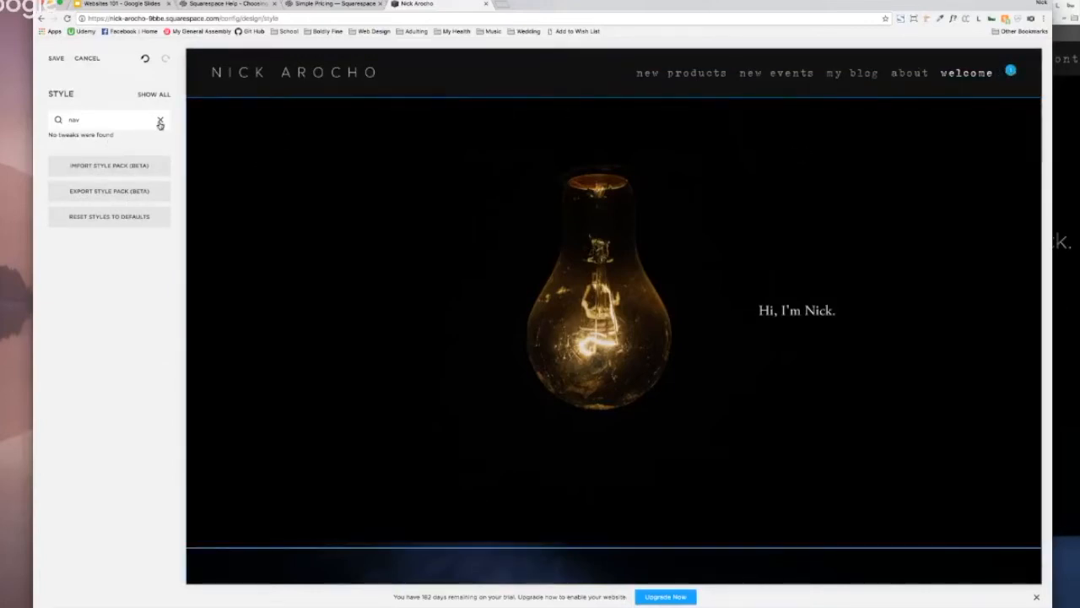
click(159, 122)
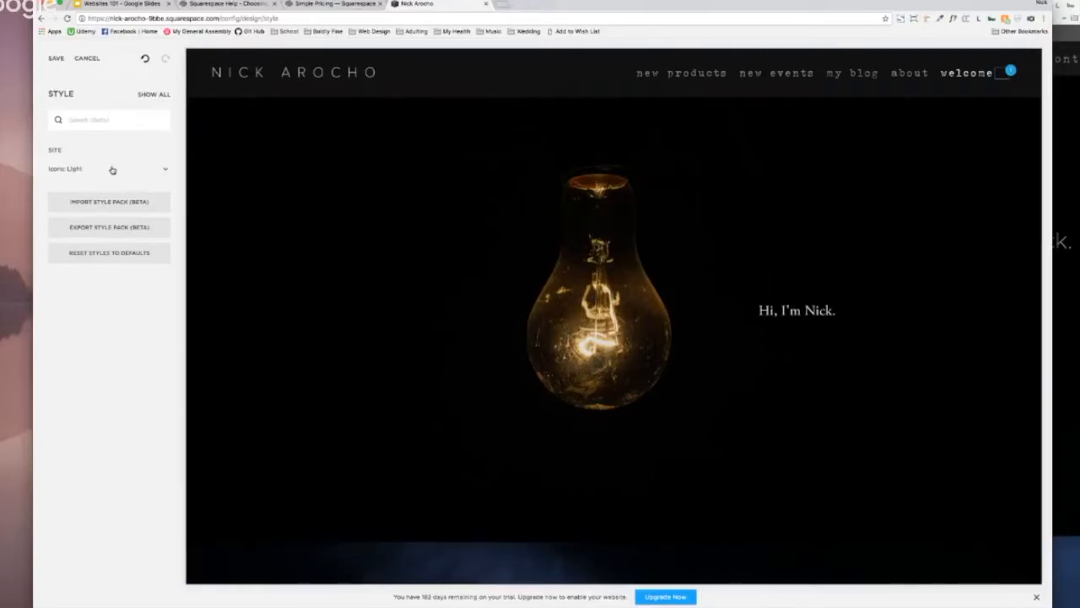
click(1010, 71)
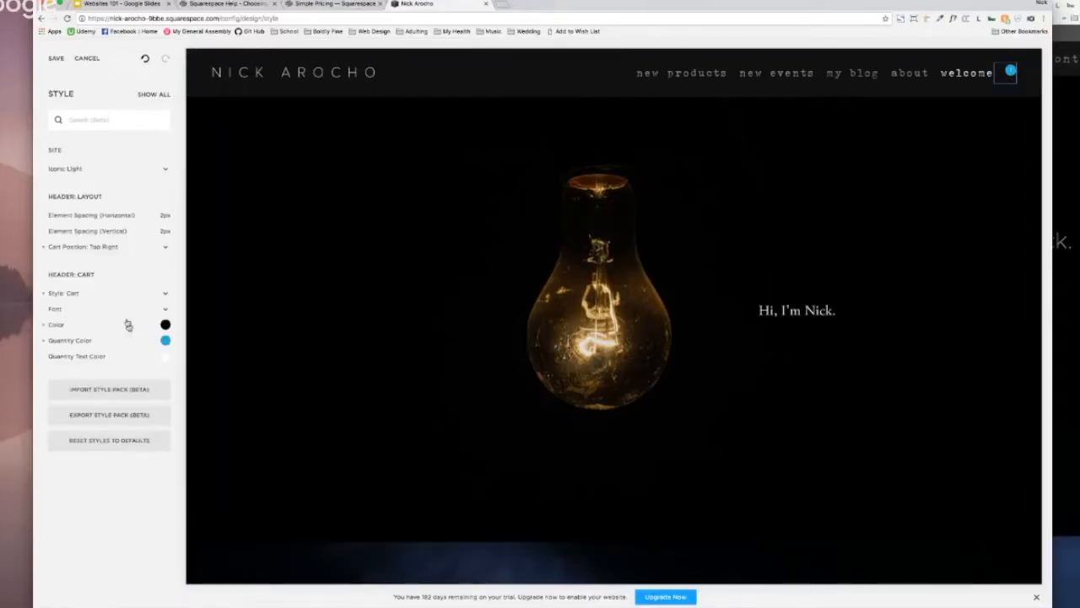
click(164, 327)
drag(137, 315, 54, 269)
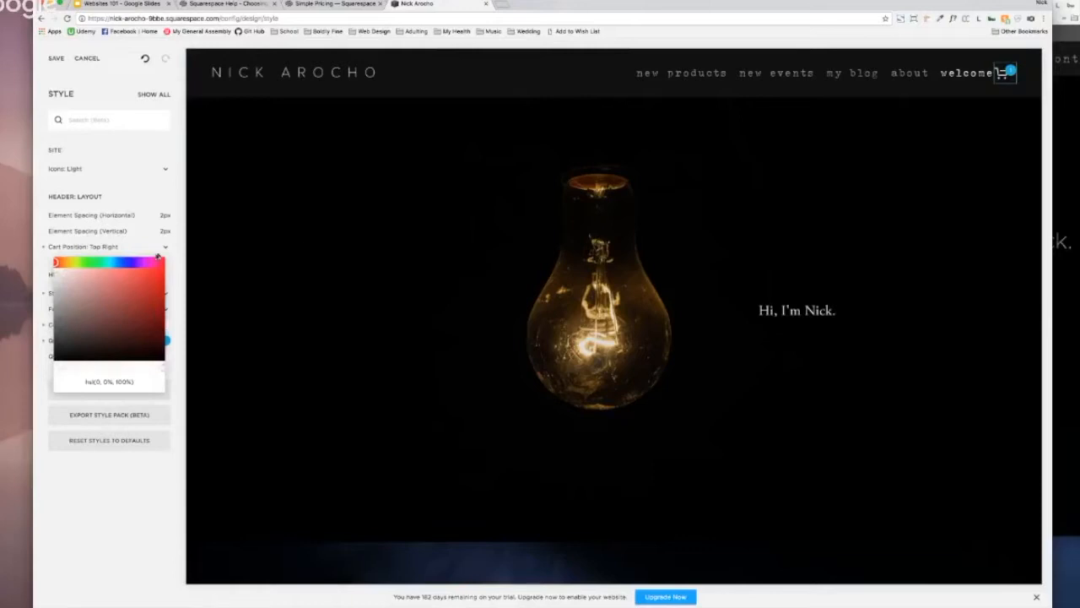
click(140, 200)
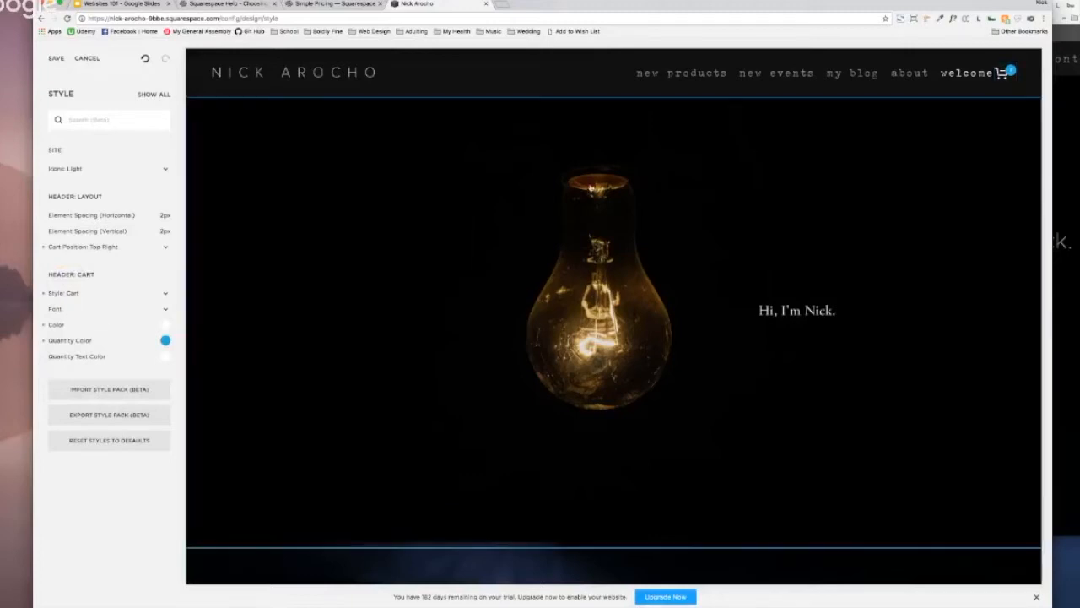
- Try thicker weights for the site icons, including Heavy, and set them to Hairline
click(91, 168)
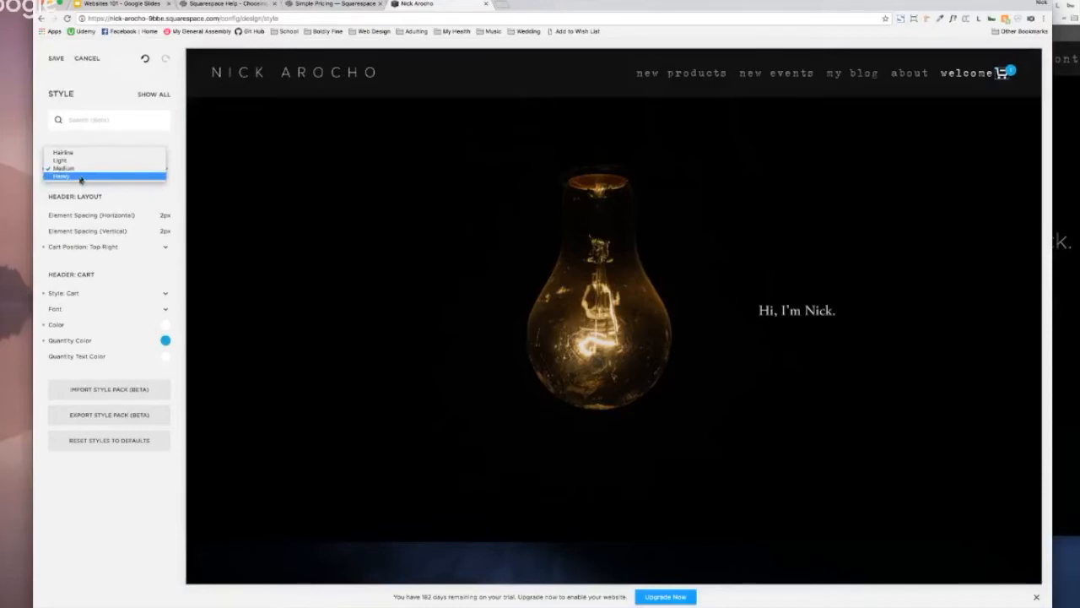
click(81, 177)
click(81, 169)
click(79, 146)
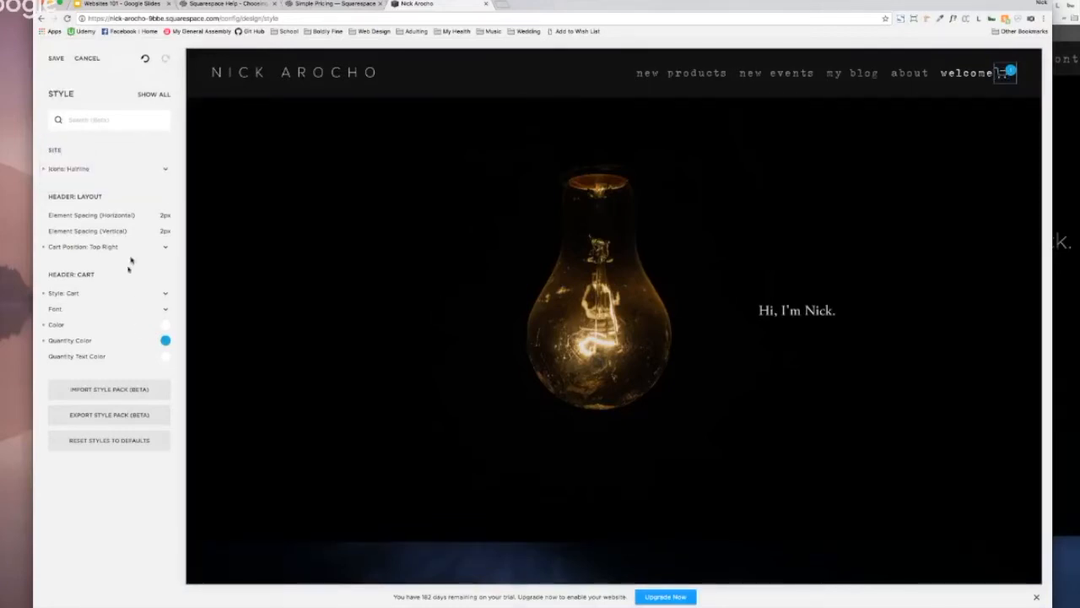
- Try the Bag, Cart (Alternate) and Bag (Alternate) styles on the header cart and return it to Cart
click(102, 294)
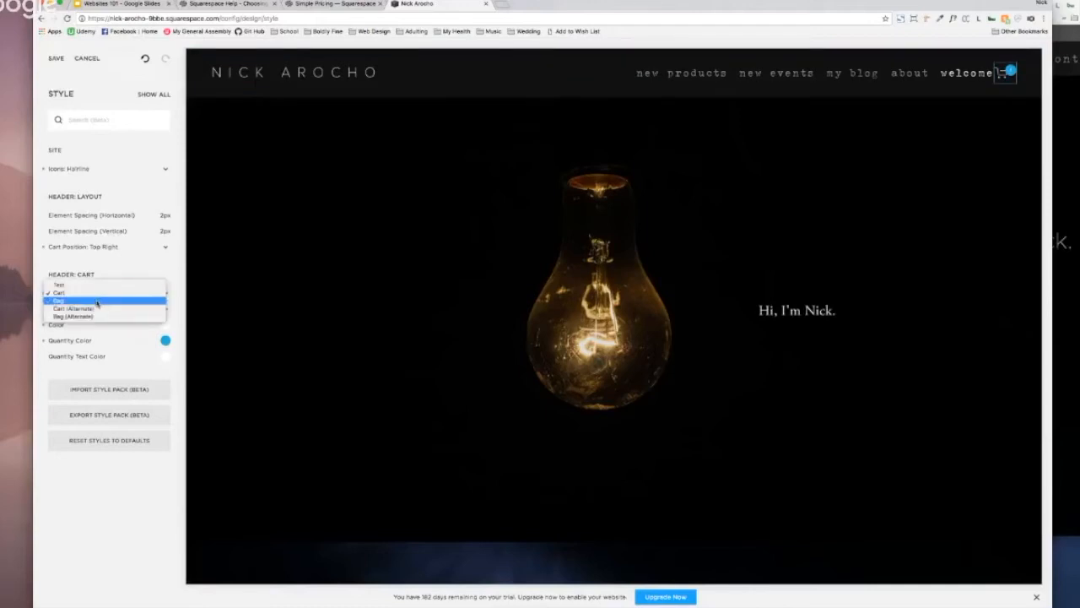
click(97, 301)
click(94, 294)
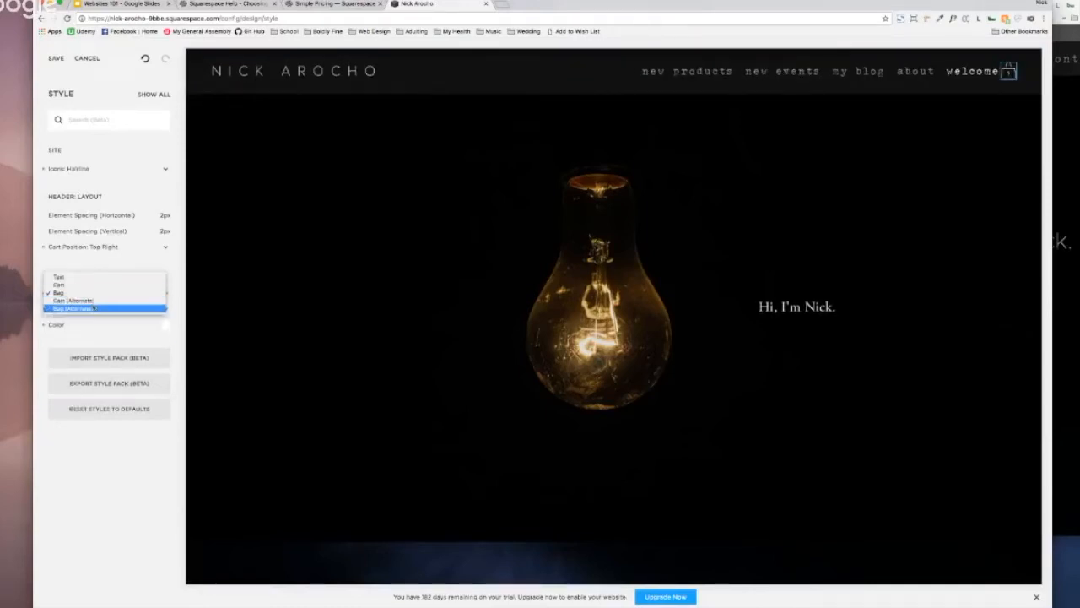
click(91, 301)
click(91, 294)
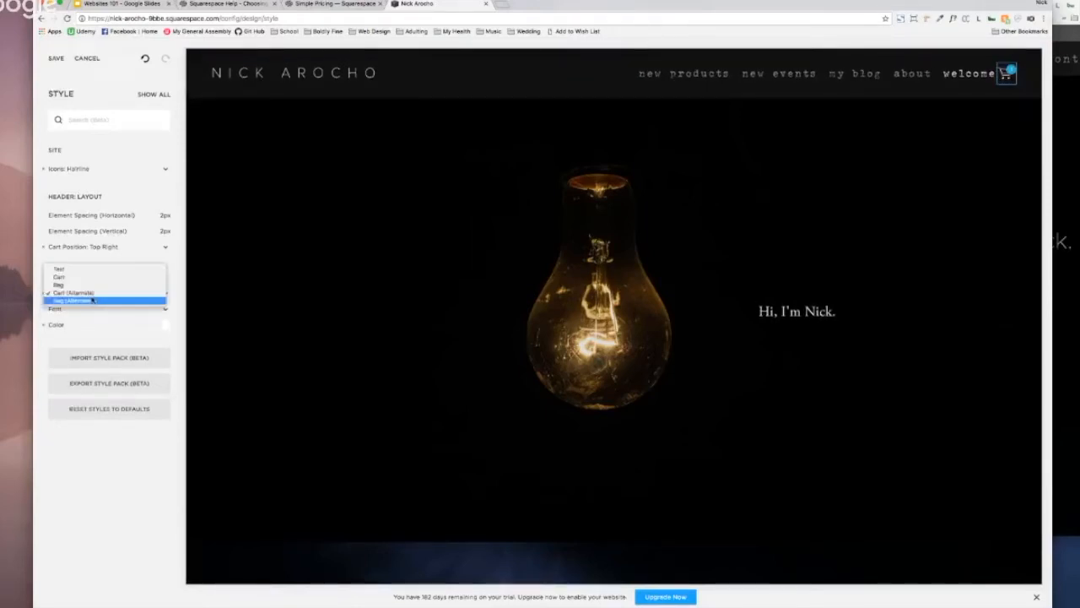
click(87, 301)
click(99, 292)
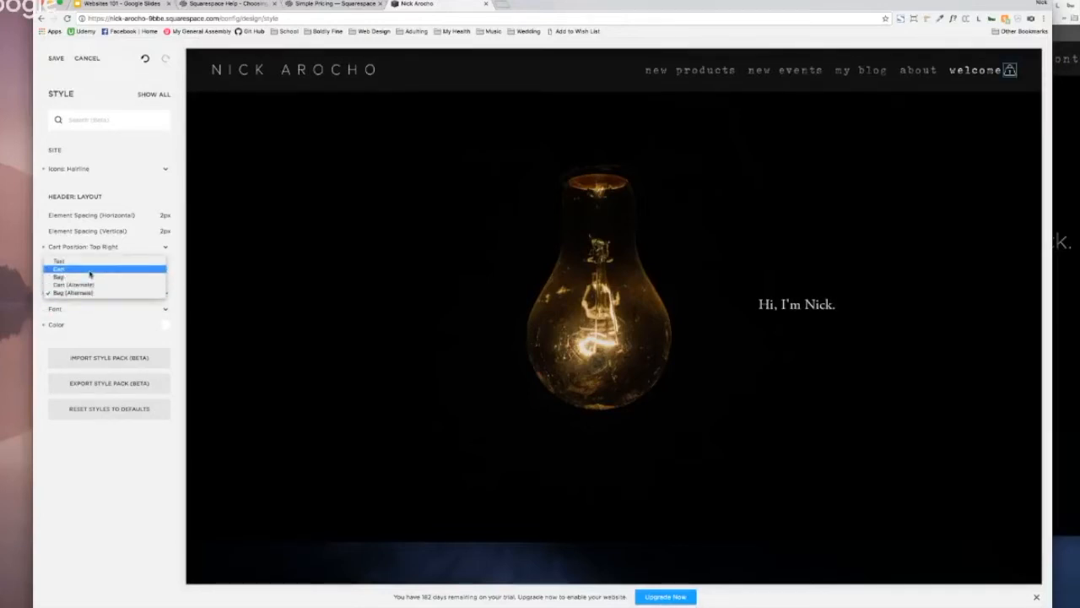
click(90, 271)
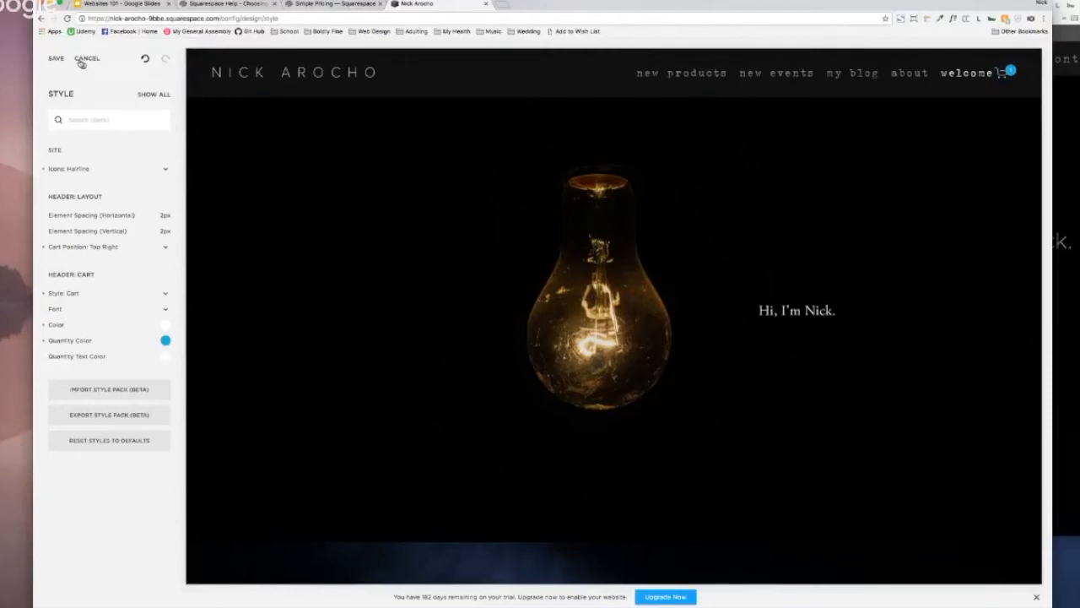
- Select the banner heading and change its Heading 1 font to Proxima Nova
click(482, 257)
click(839, 314)
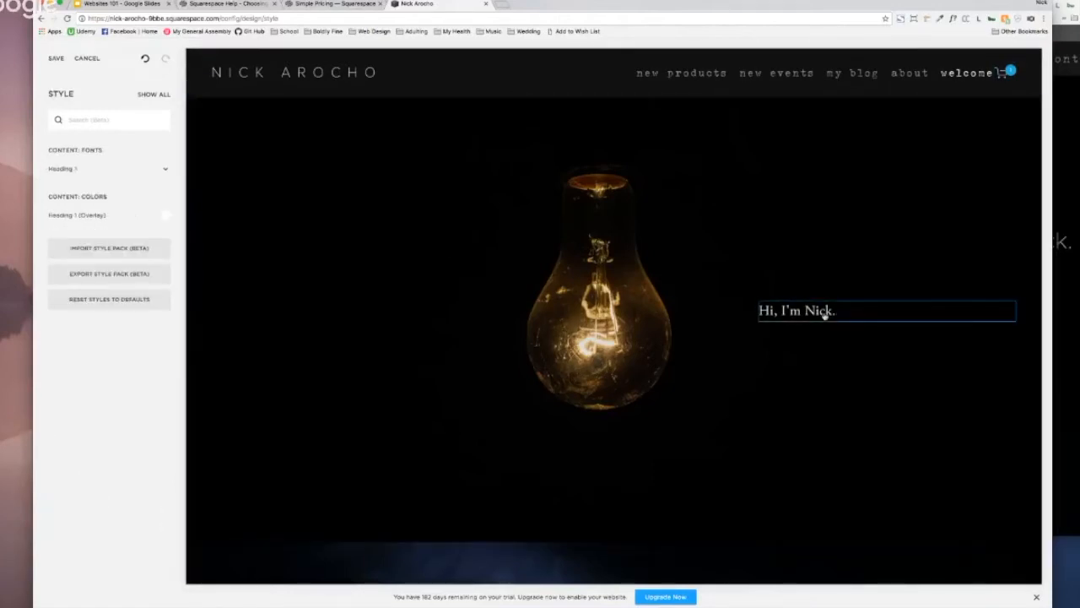
click(87, 169)
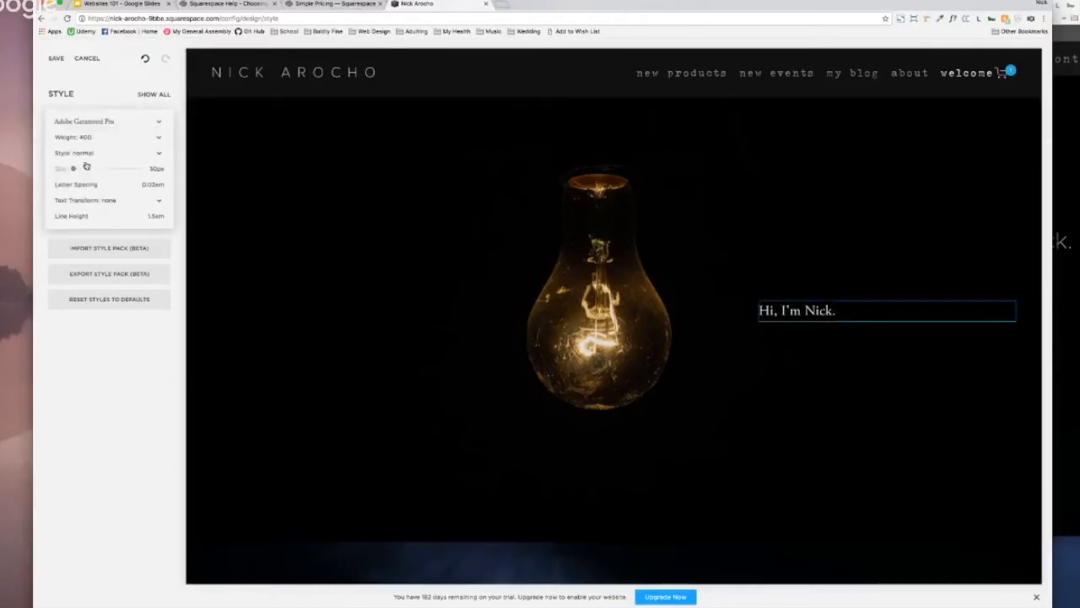
click(108, 119)
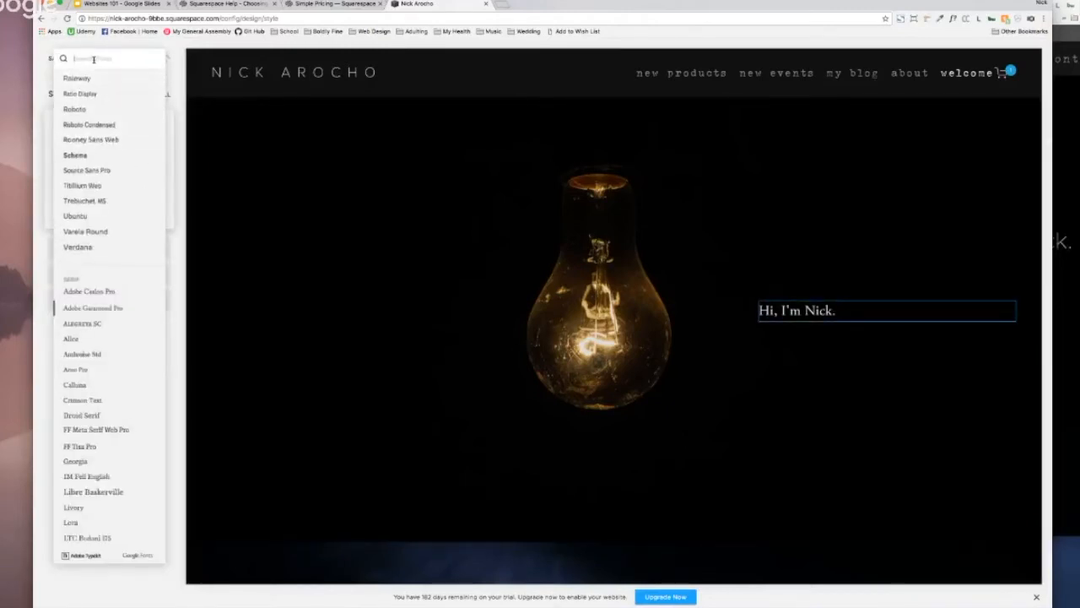
text(proxim)
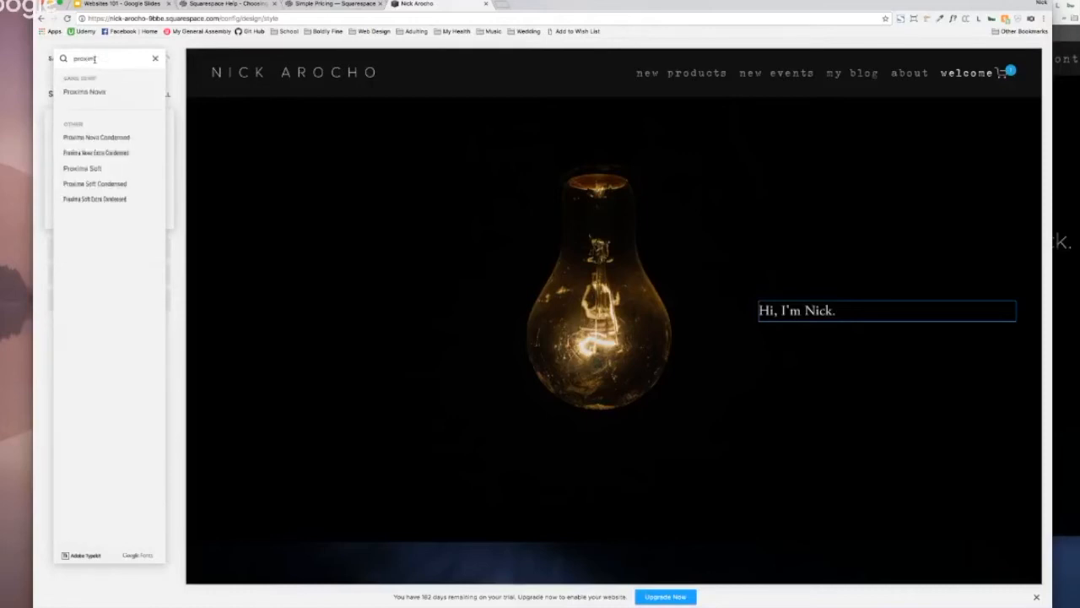
click(84, 92)
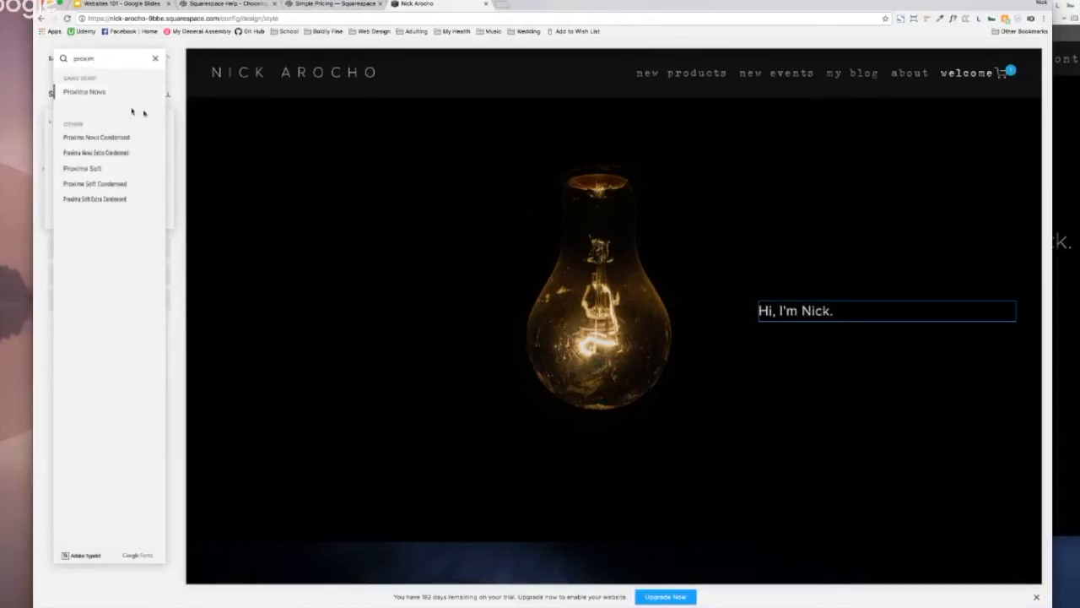
click(175, 134)
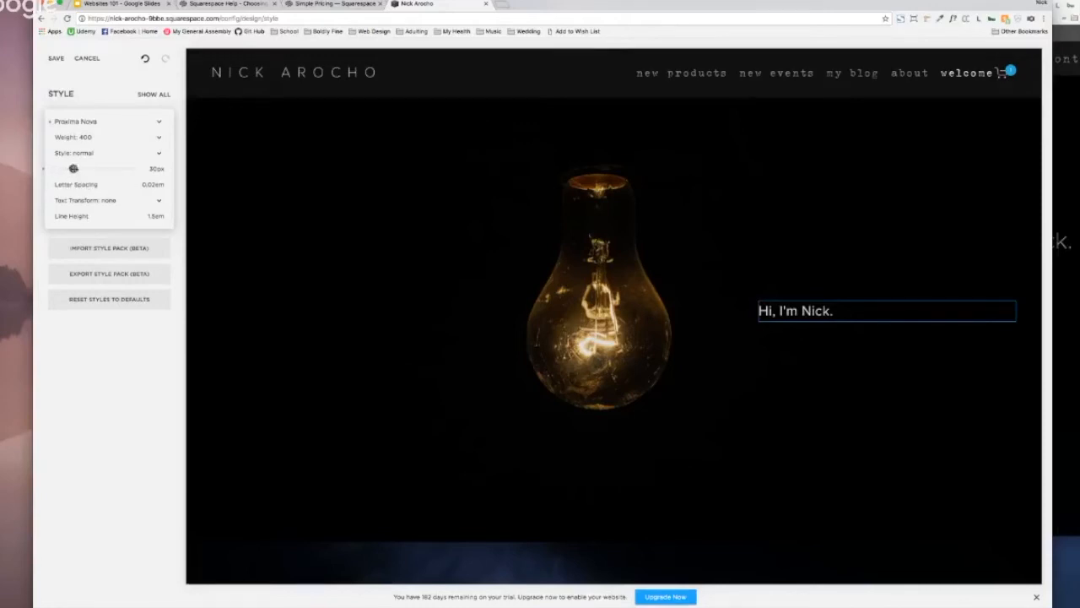
- Increase the Heading 1 size to about 61 px and set its weight to 100
drag(73, 169, 96, 169)
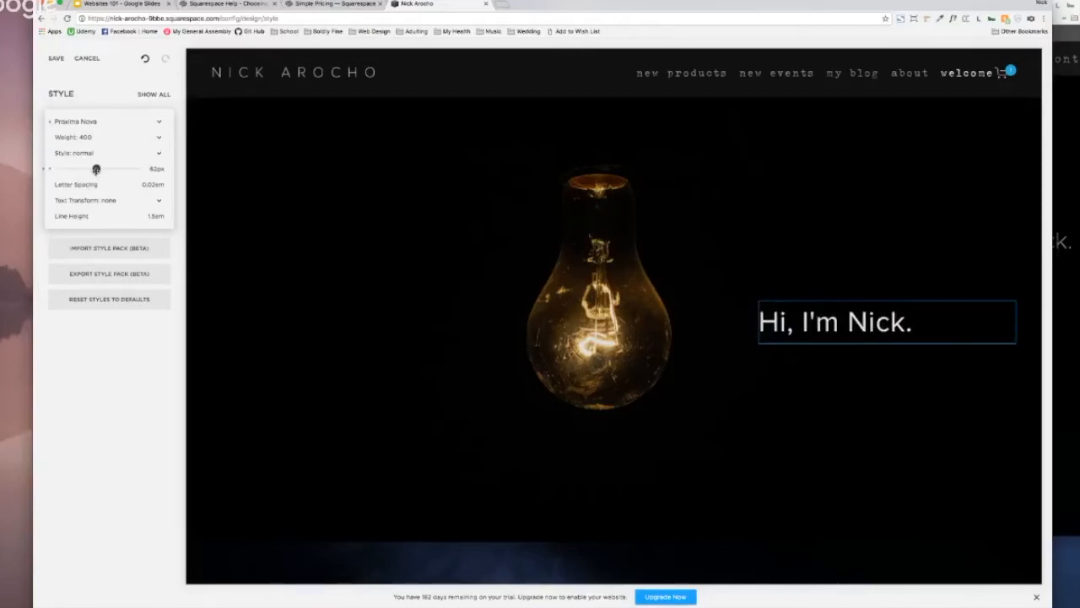
click(76, 137)
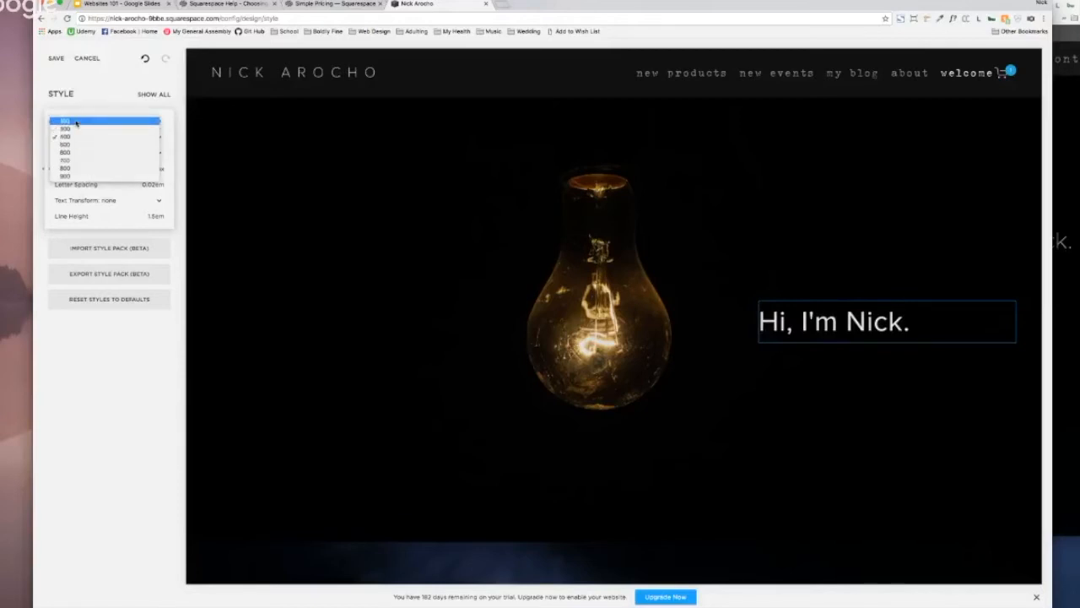
click(76, 123)
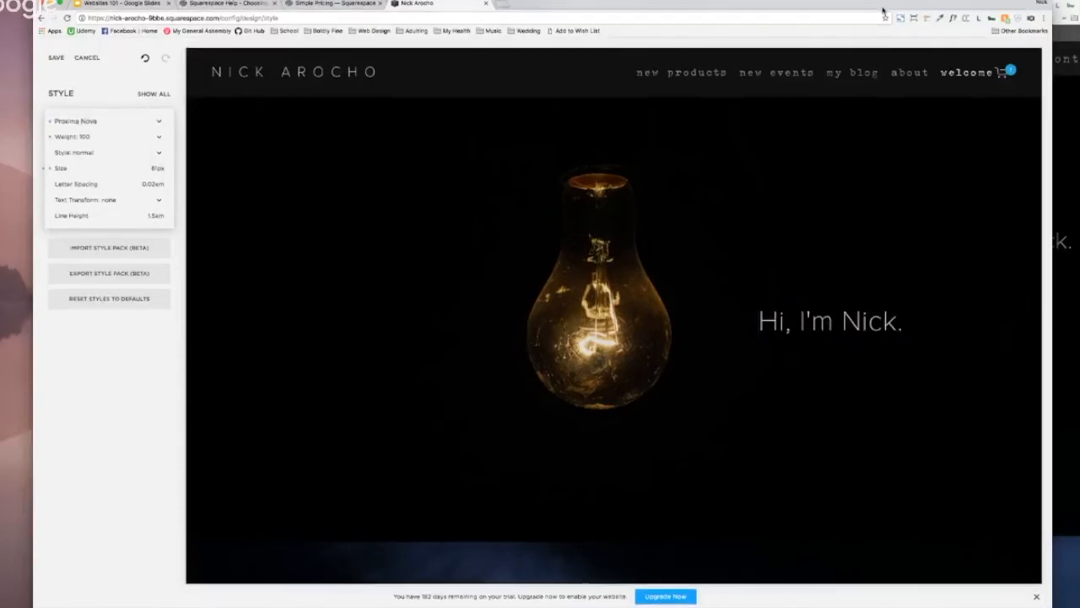
- Place the browser window beside the reference site and turn off parallax for the banner's main overlay, keeping the unsaved style changes
key(alt+super+Left)
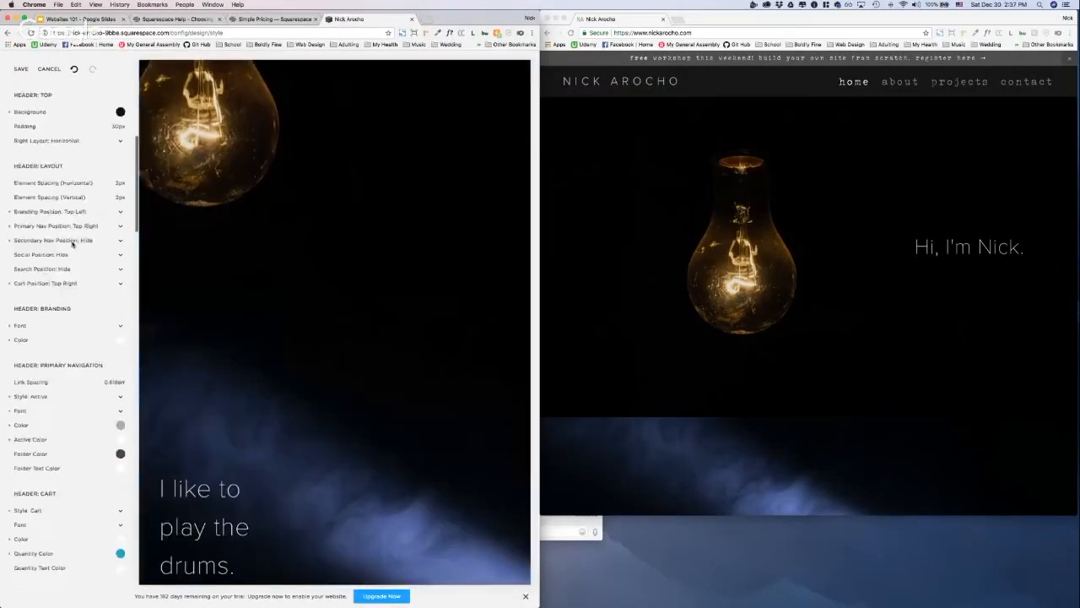
scroll(73, 242, up, 4)
scroll(280, 248, up, 5)
click(283, 248)
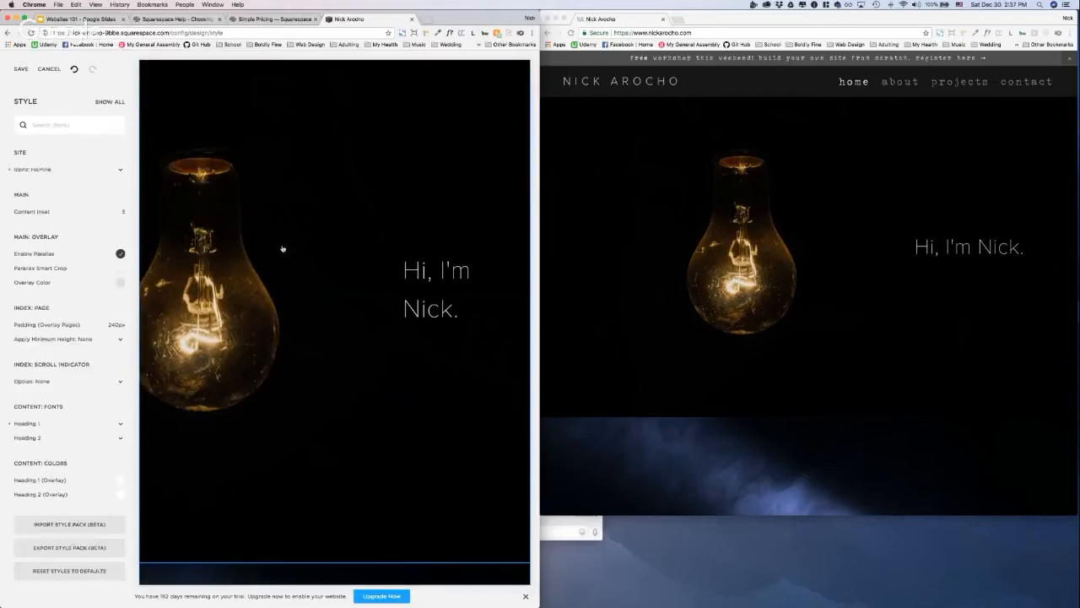
click(121, 254)
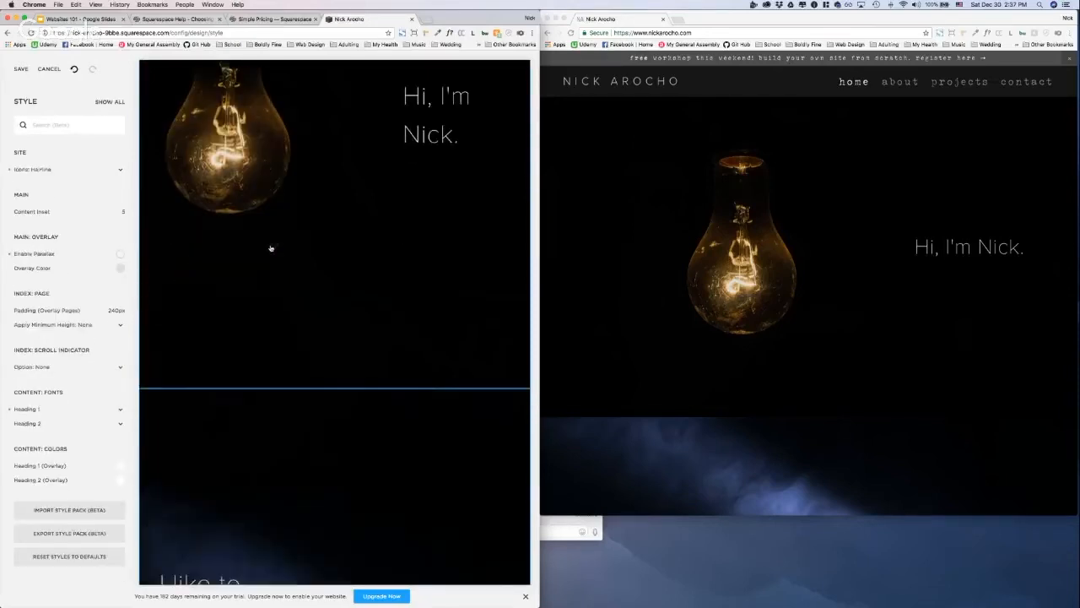
scroll(271, 248, left, 5)
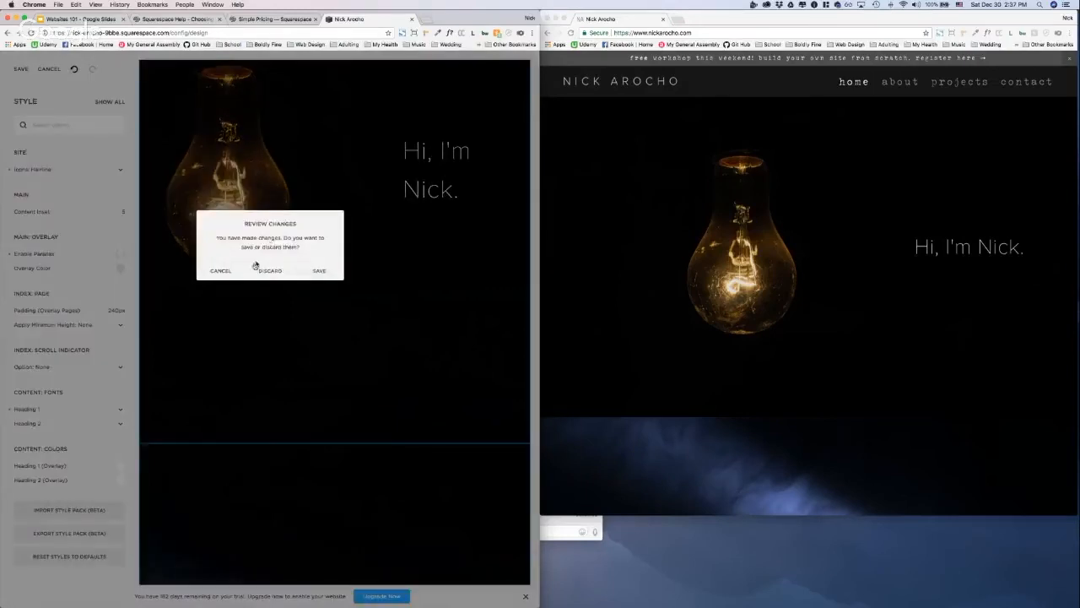
click(220, 271)
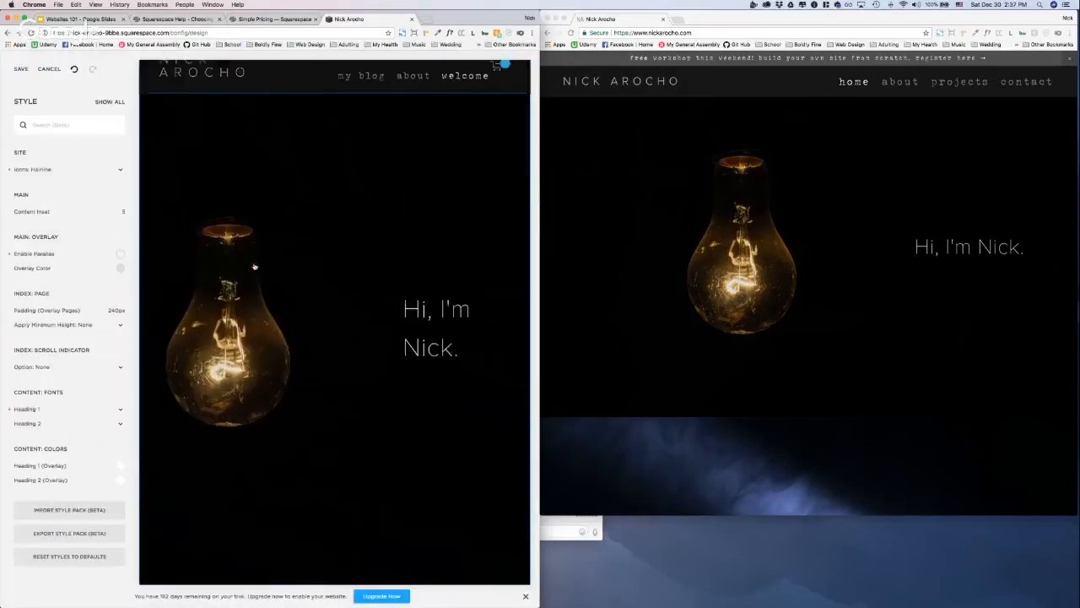
- Re-enable parallax for the main overlay and preview how the banner image moves while scrolling
click(120, 253)
scroll(253, 247, down, 5)
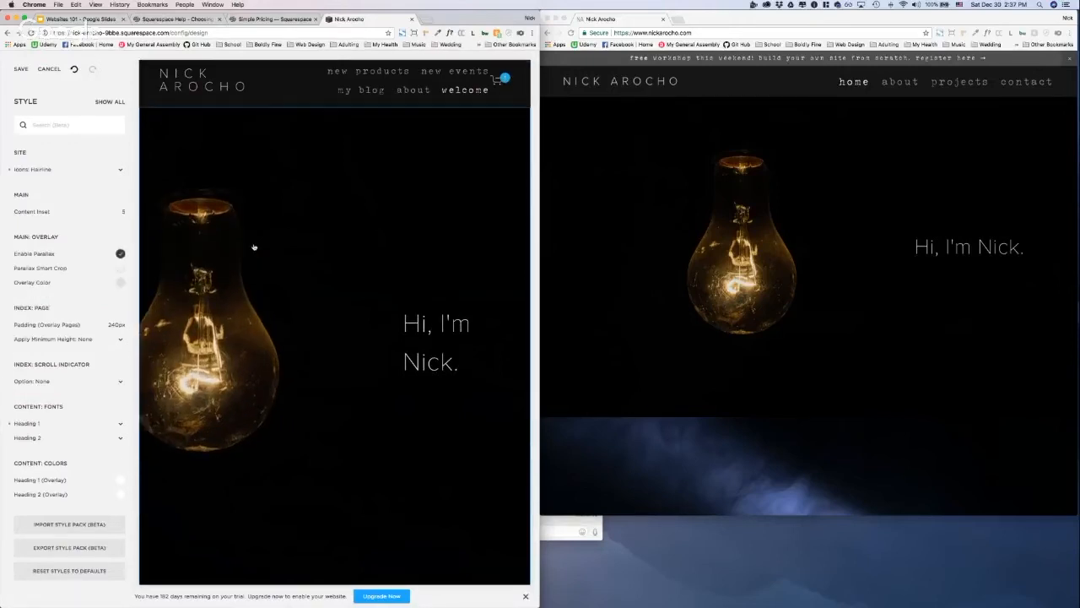
scroll(253, 246, up, 3)
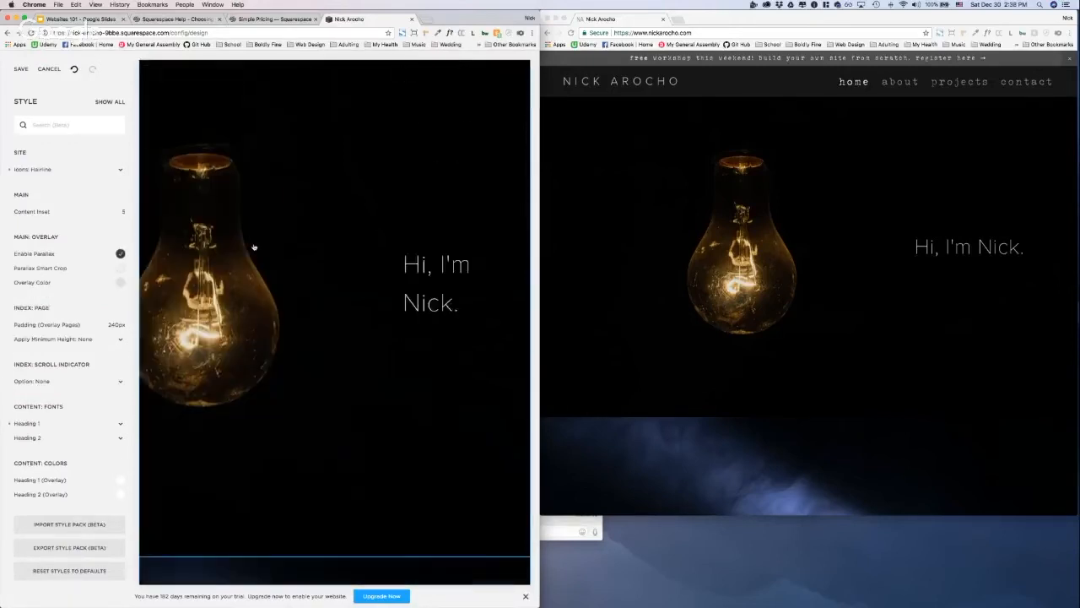
scroll(254, 246, down, 3)
scroll(253, 247, down, 2)
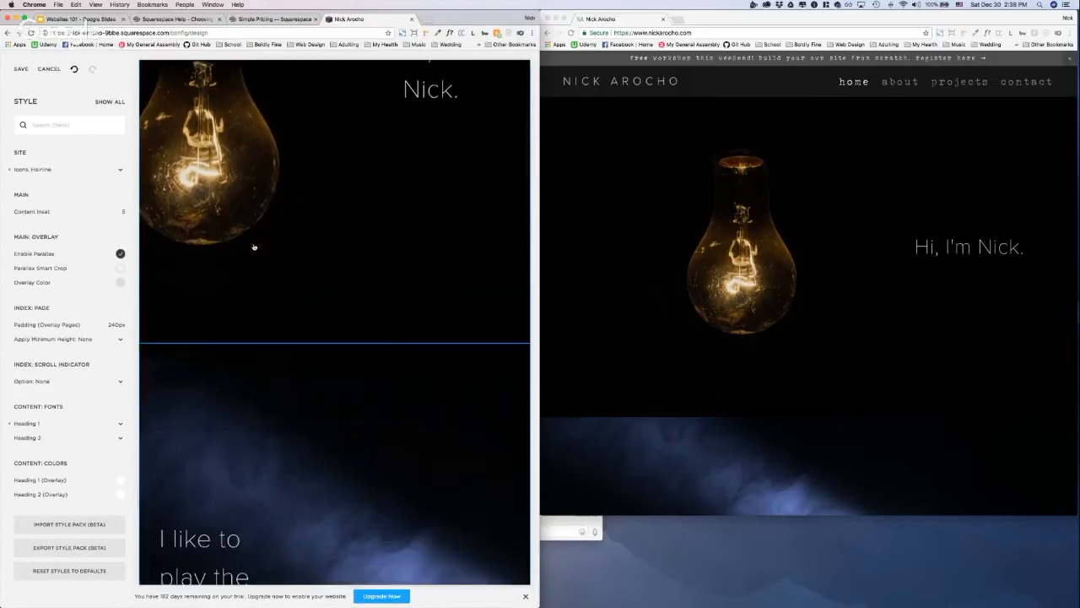
scroll(253, 244, up, 5)
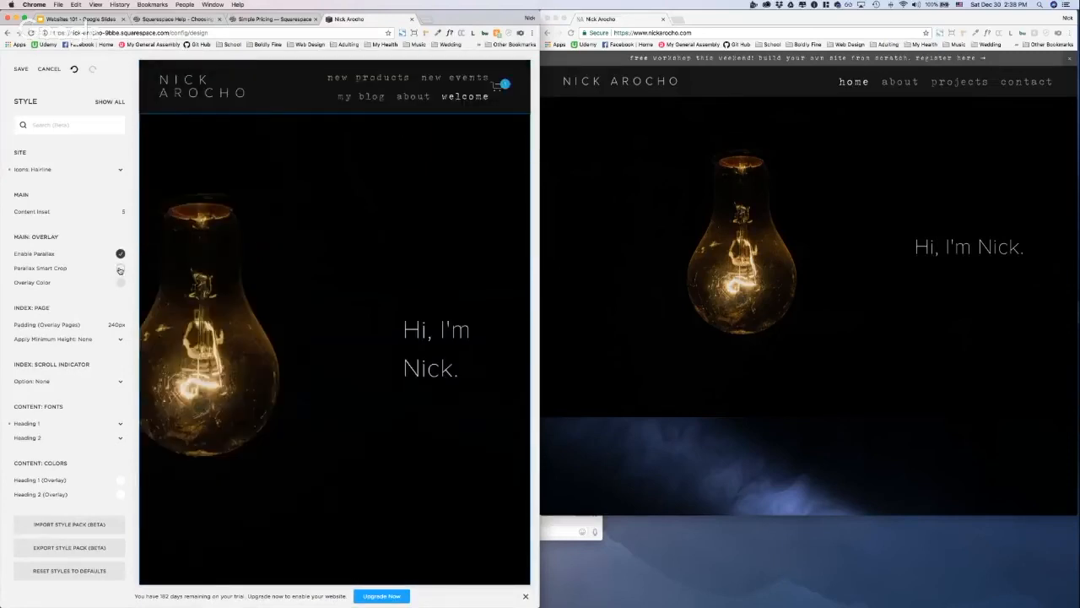
- Toggle Parallax Smart Crop off and on to compare the banner image's crop, and leave it enabled
click(121, 270)
click(121, 270)
click(121, 270)
click(120, 272)
click(121, 272)
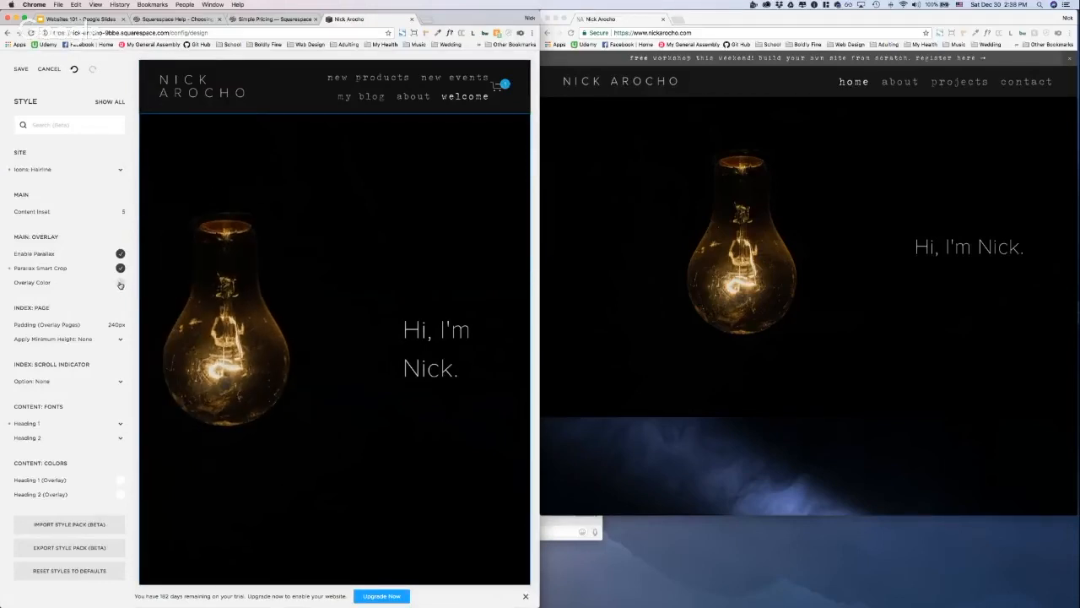
- Try a red overlay color at about half opacity on the banner image
click(121, 285)
drag(74, 262, 87, 250)
drag(45, 321, 68, 327)
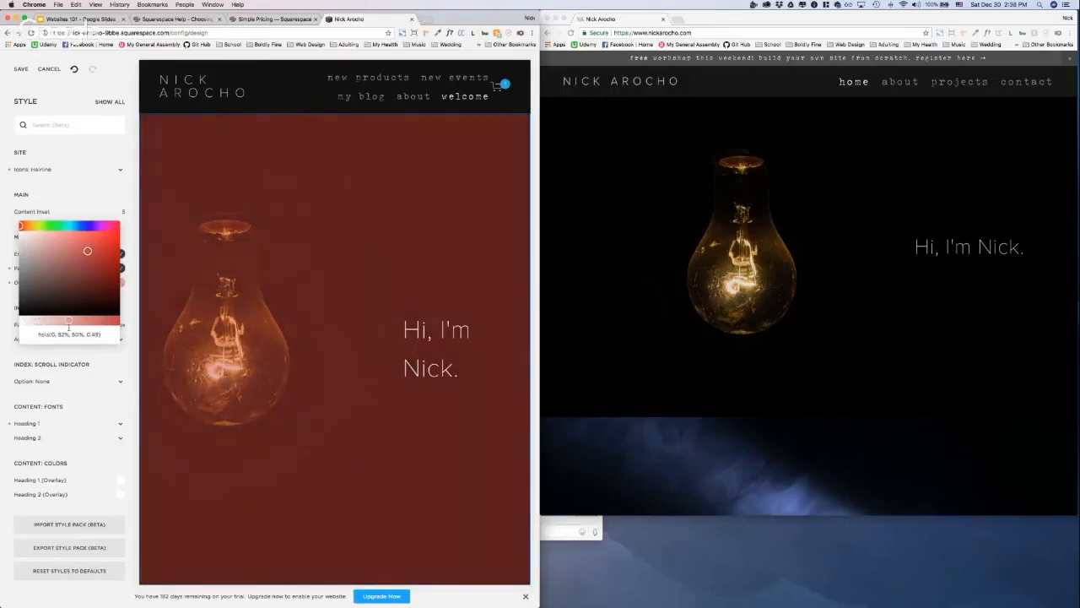
- Change the banner's overlay color to light grey, try it at 0.25 opacity, and make it fully transparent, hsla(0, 0%, 84%, 0)
drag(87, 251, 3, 247)
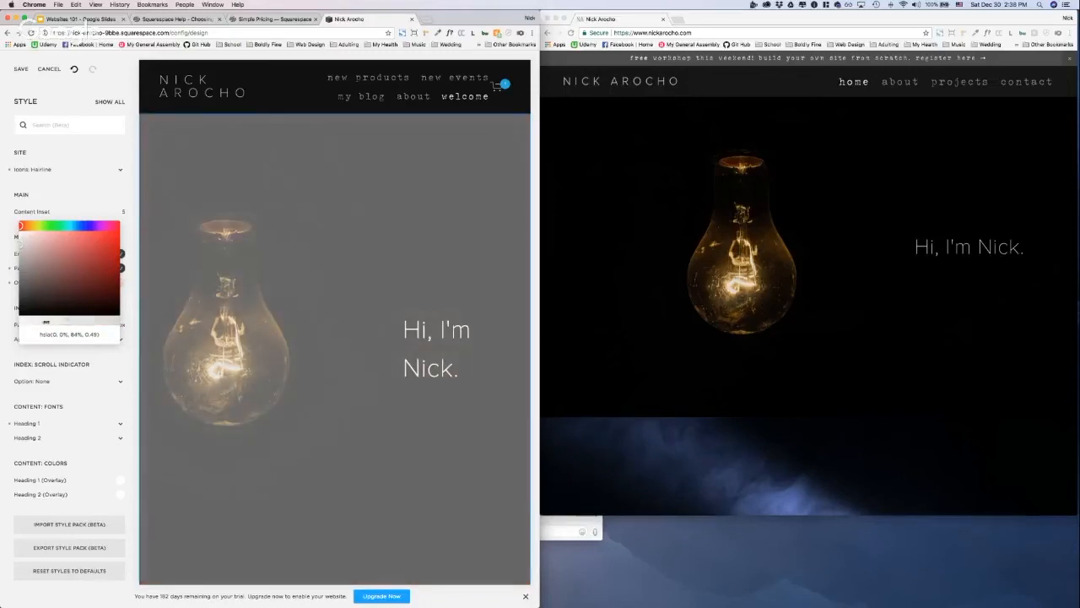
drag(47, 322, 45, 322)
click(183, 268)
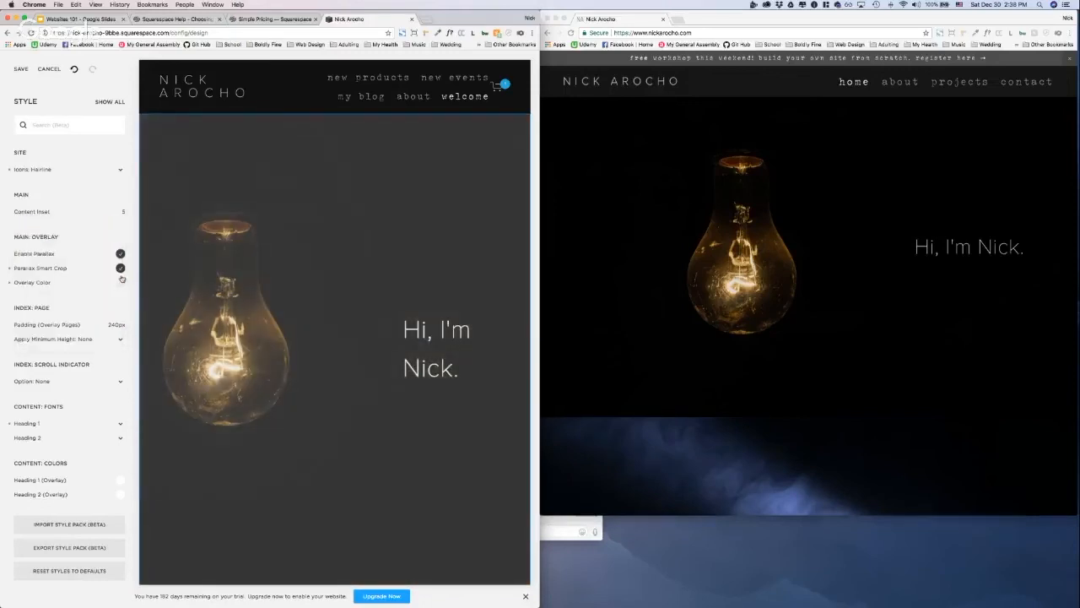
click(121, 282)
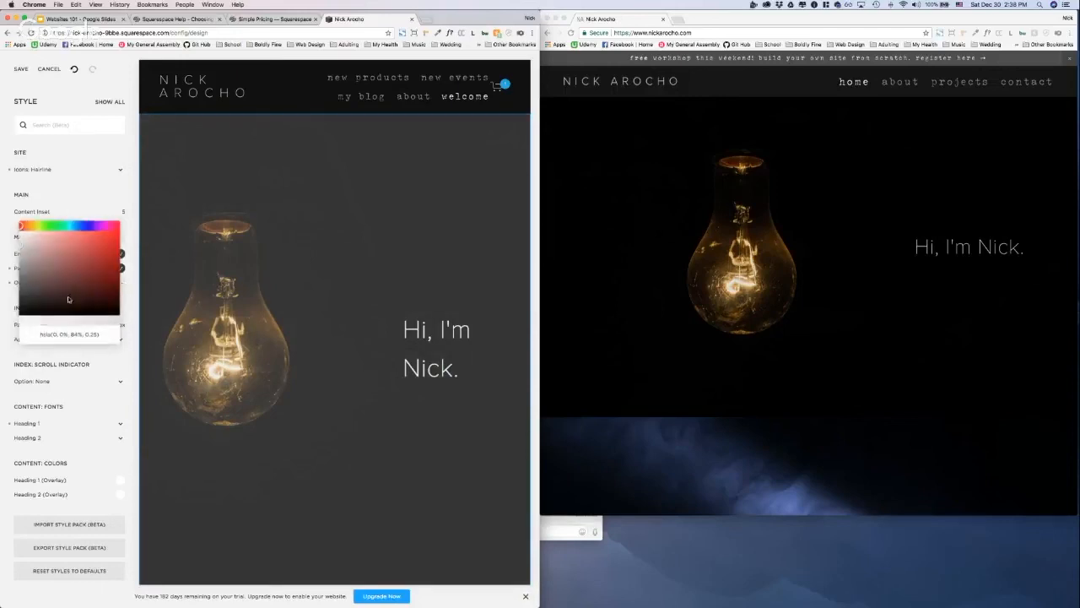
drag(44, 321, 6, 320)
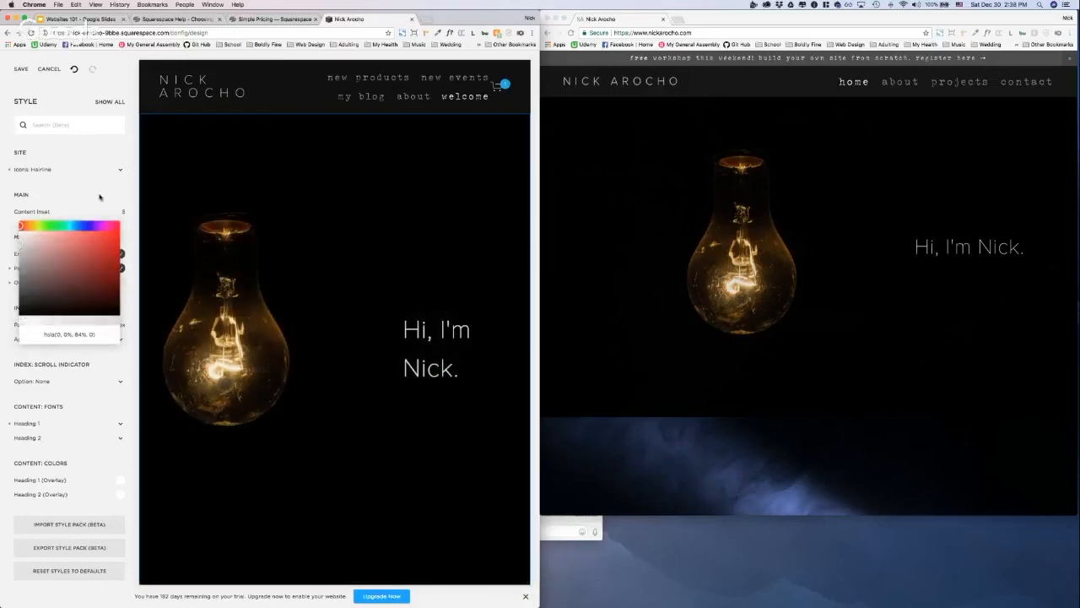